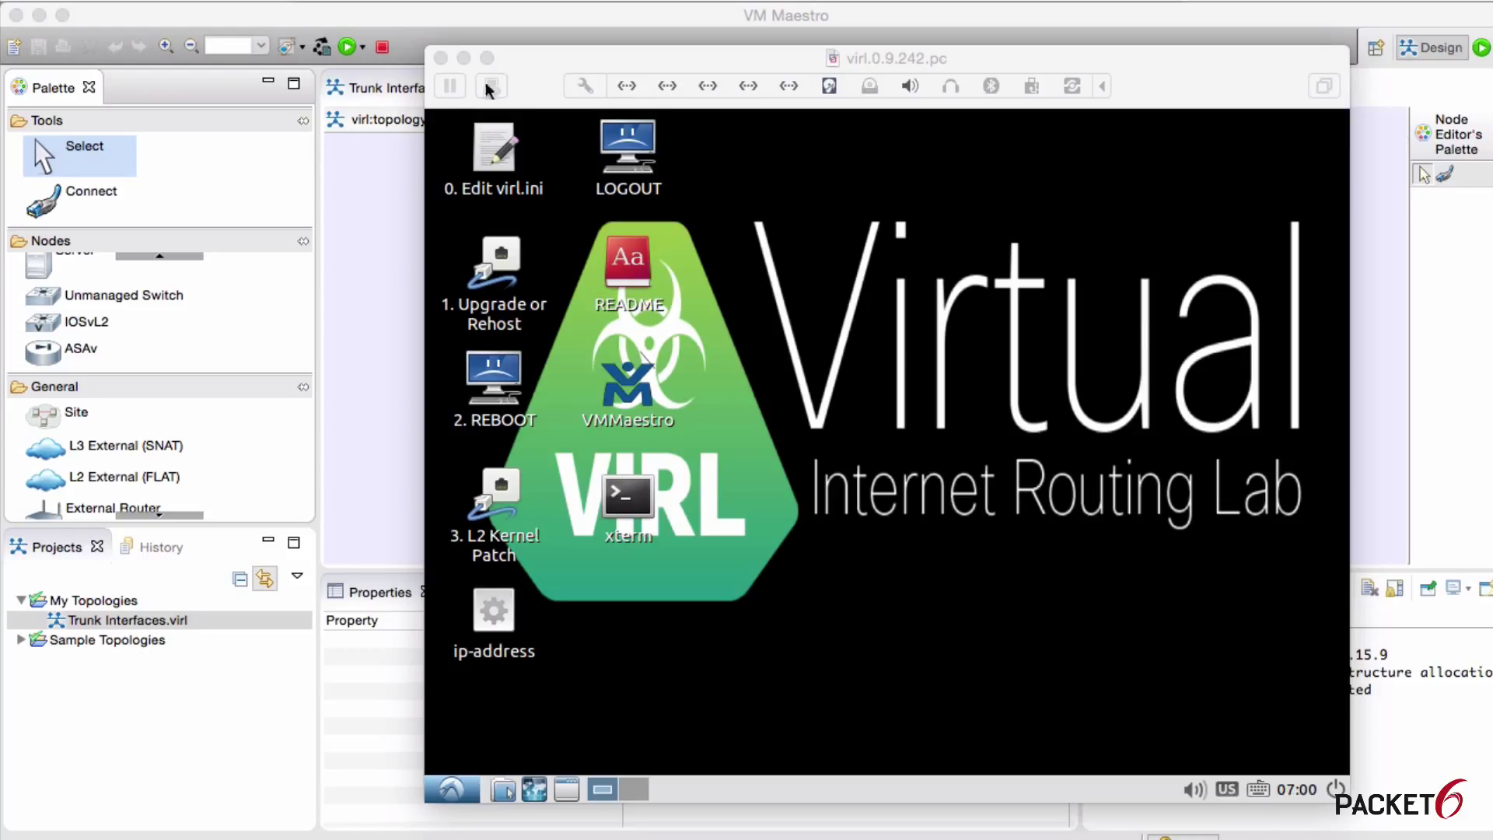
# Step: Reposition the VM console and select the 3. L2 Kernel Patch shortcut inside the VM
pyautogui.moveTo(546, 63); pyautogui.dragTo(475, 49)
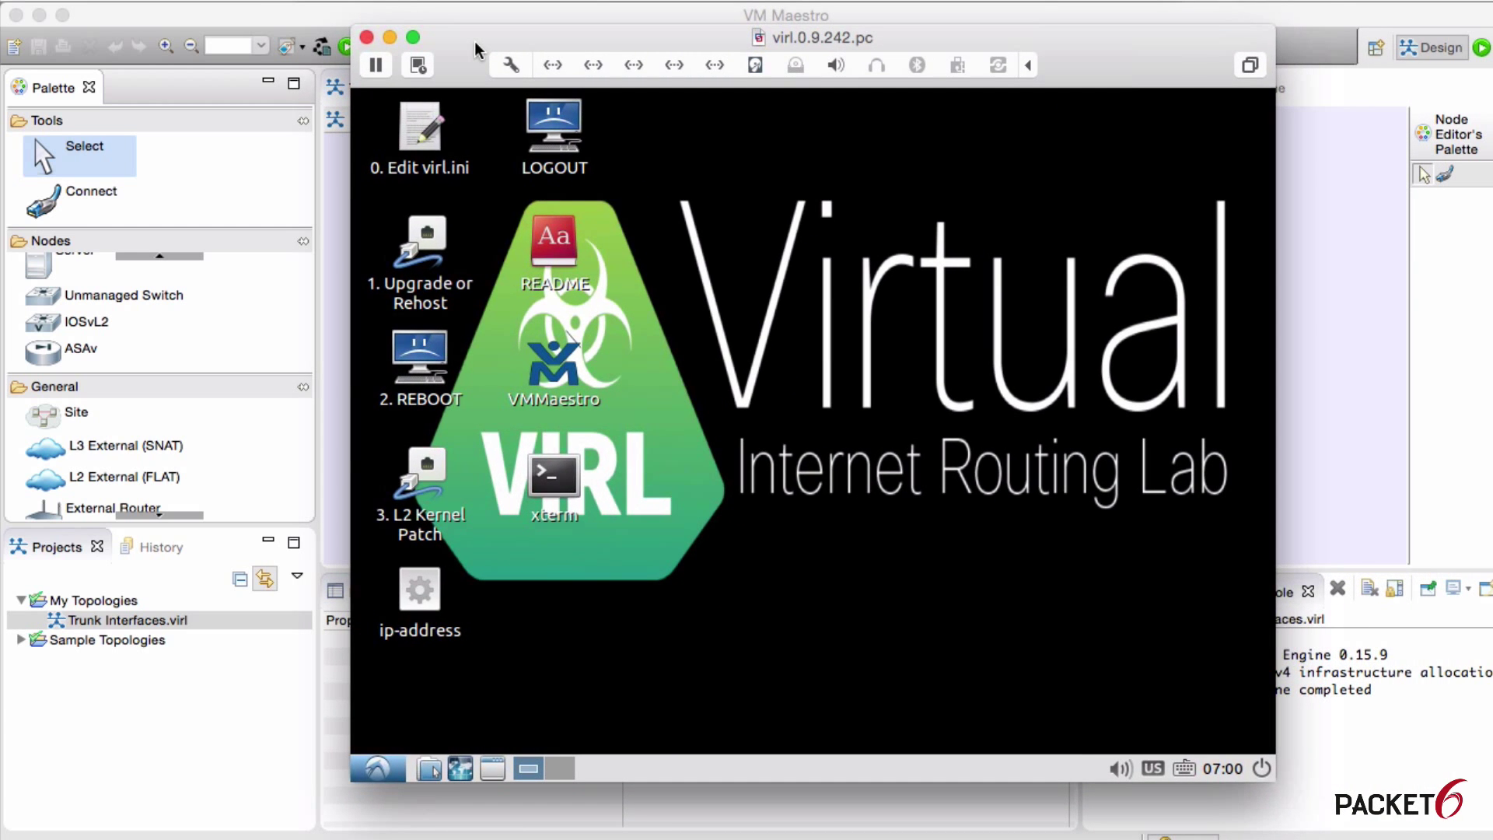
pyautogui.click(580, 187)
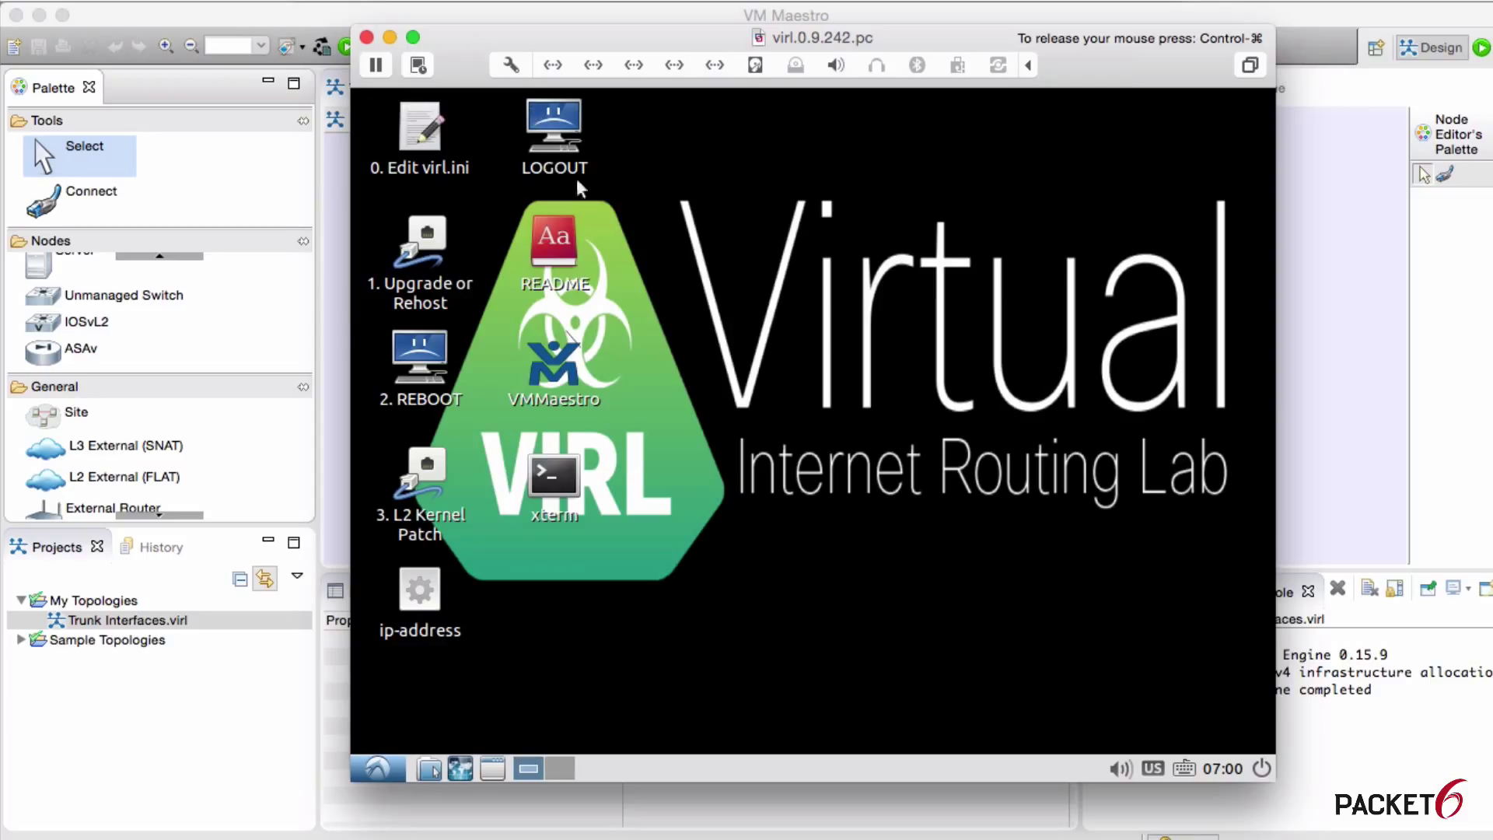
pyautogui.click(428, 595)
pyautogui.click(432, 462)
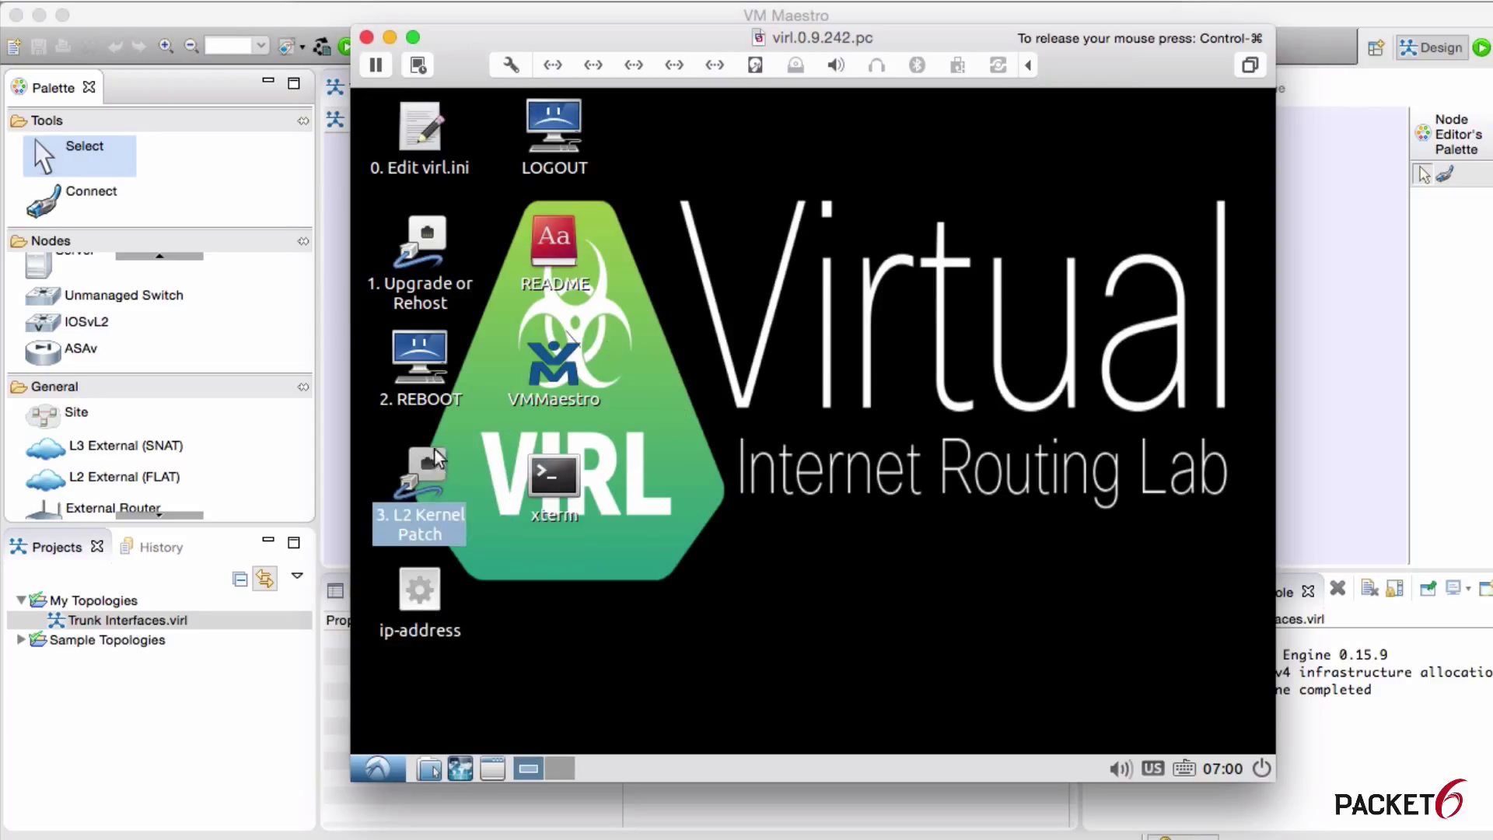
pyautogui.press('ctrl+super')
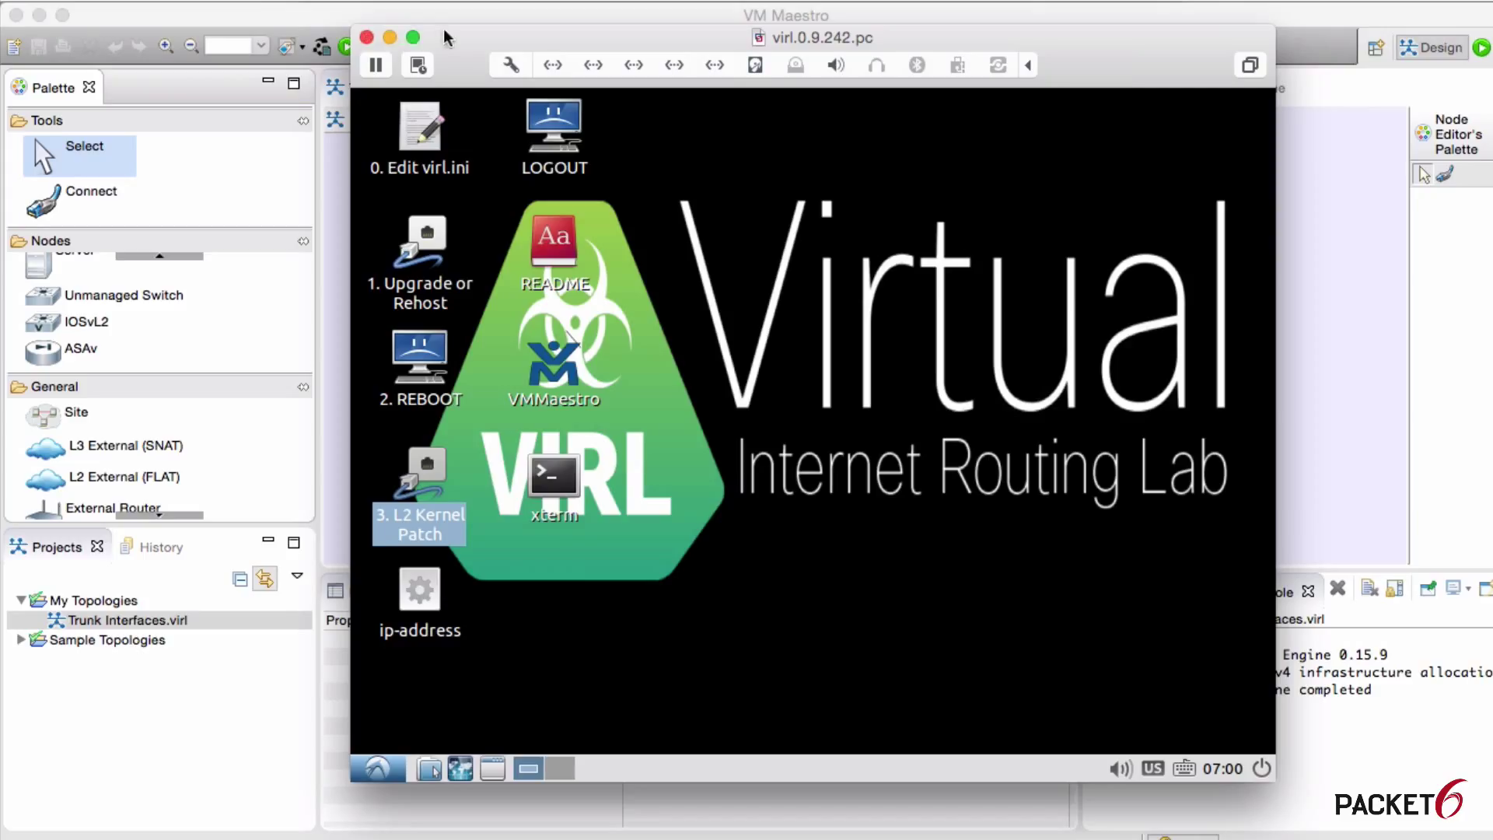
# Step: Minimize the VM console and look through the Window menu's Open Perspective and Show View options without choosing one
pyautogui.click(391, 38)
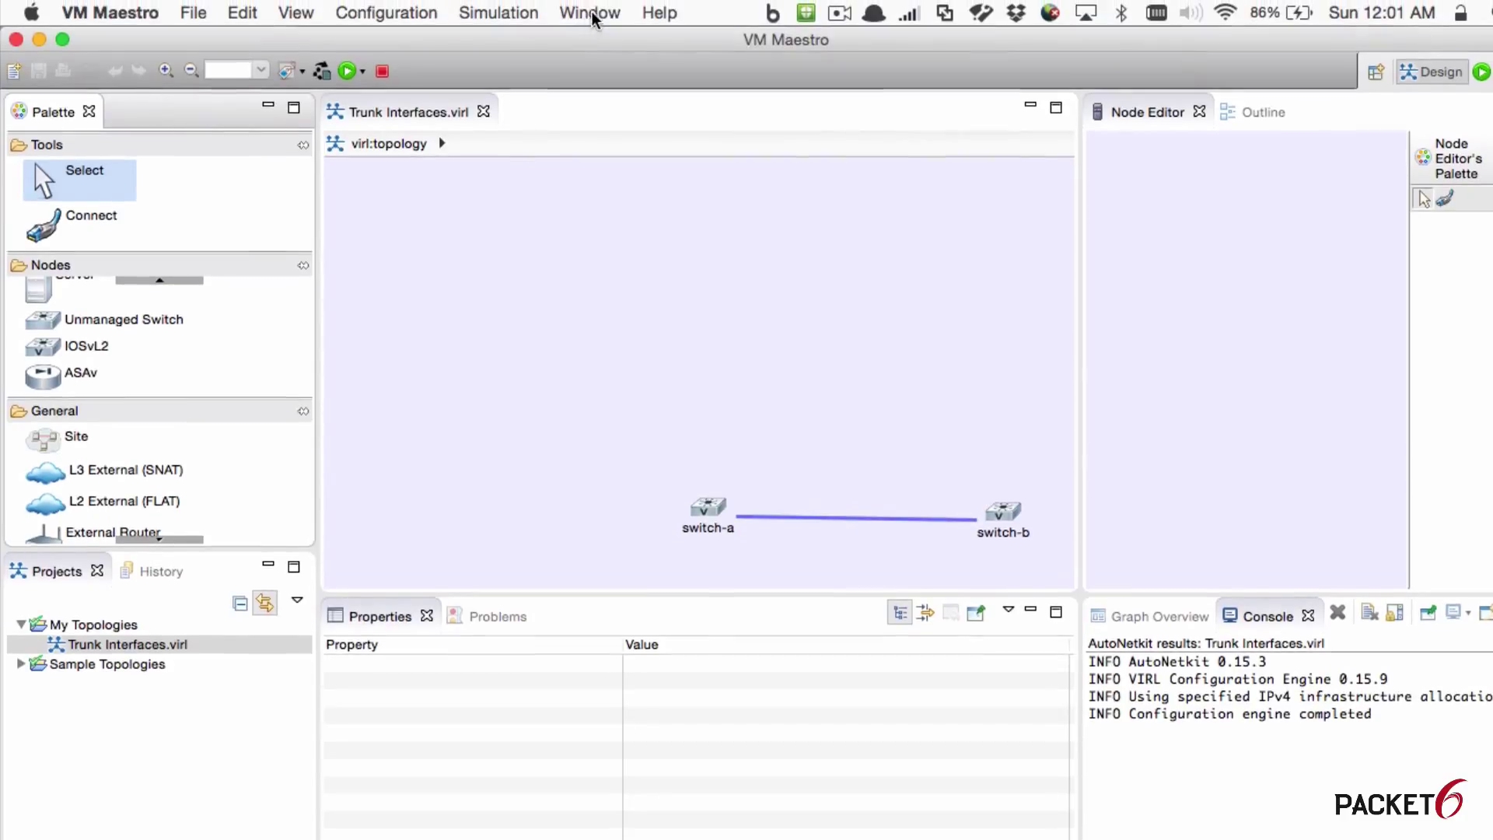
pyautogui.click(591, 12)
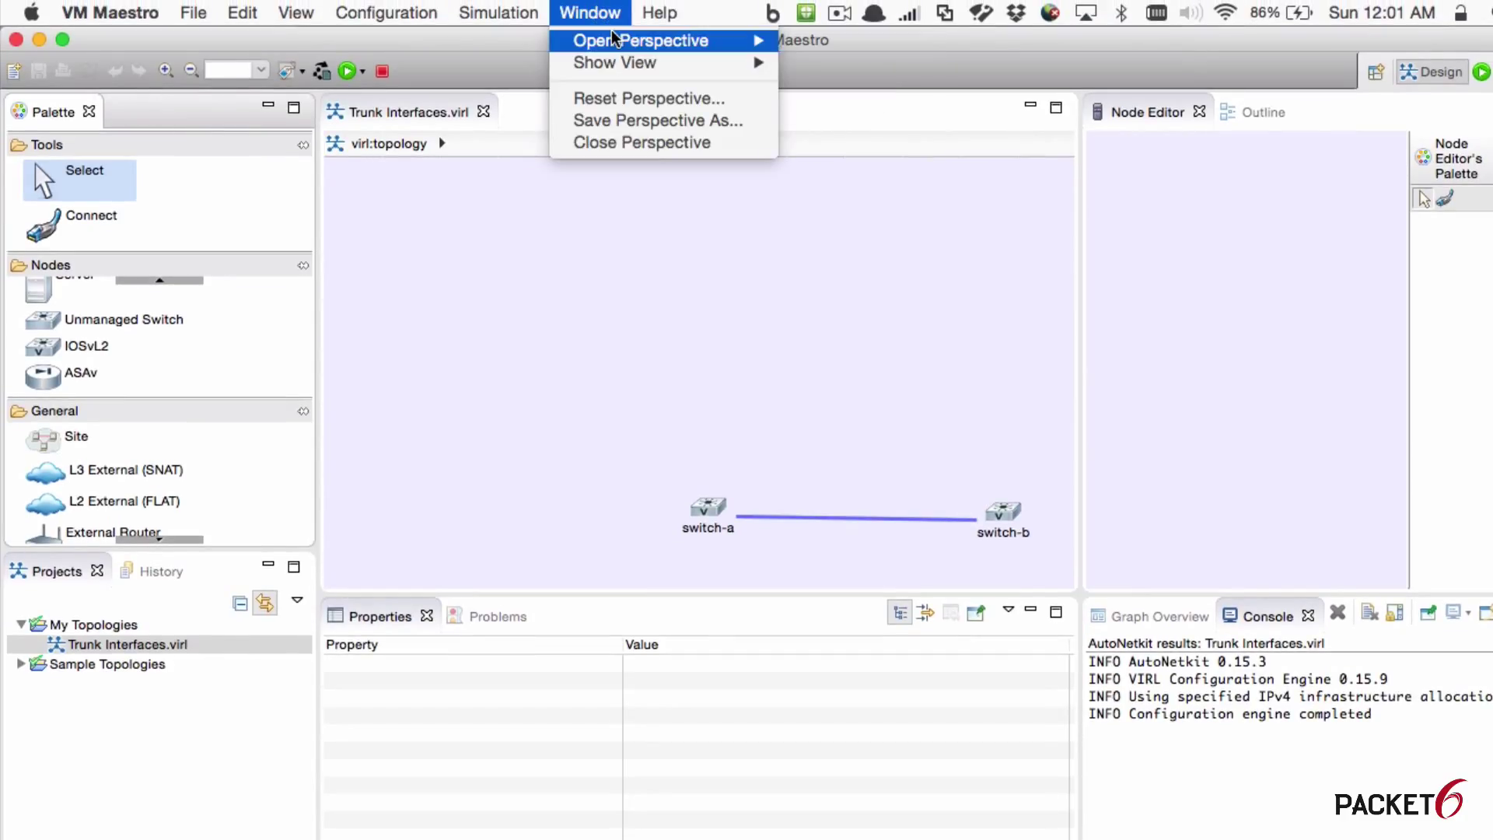
pyautogui.moveTo(614, 39)
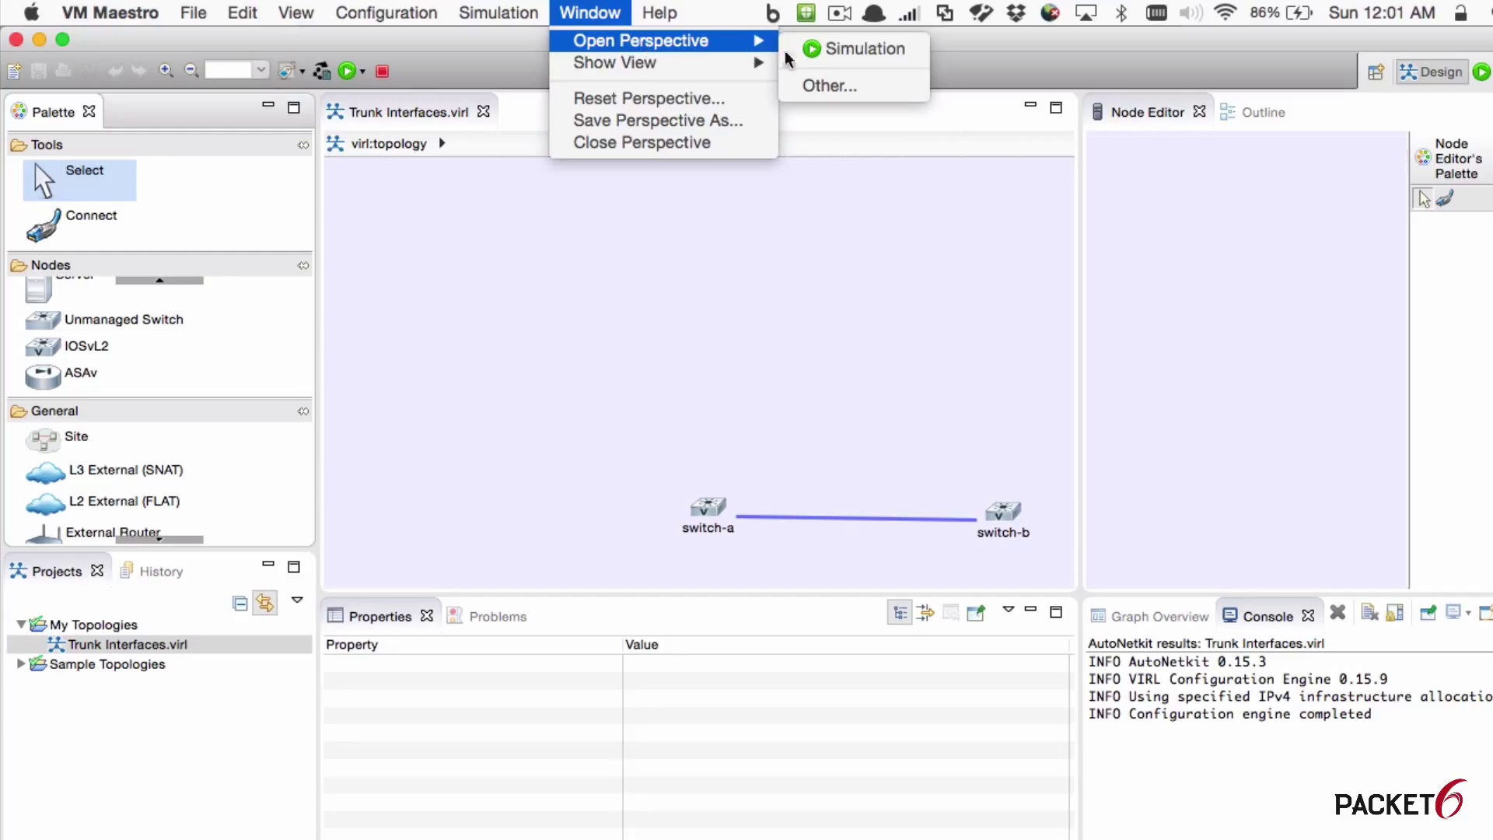
pyautogui.moveTo(717, 76)
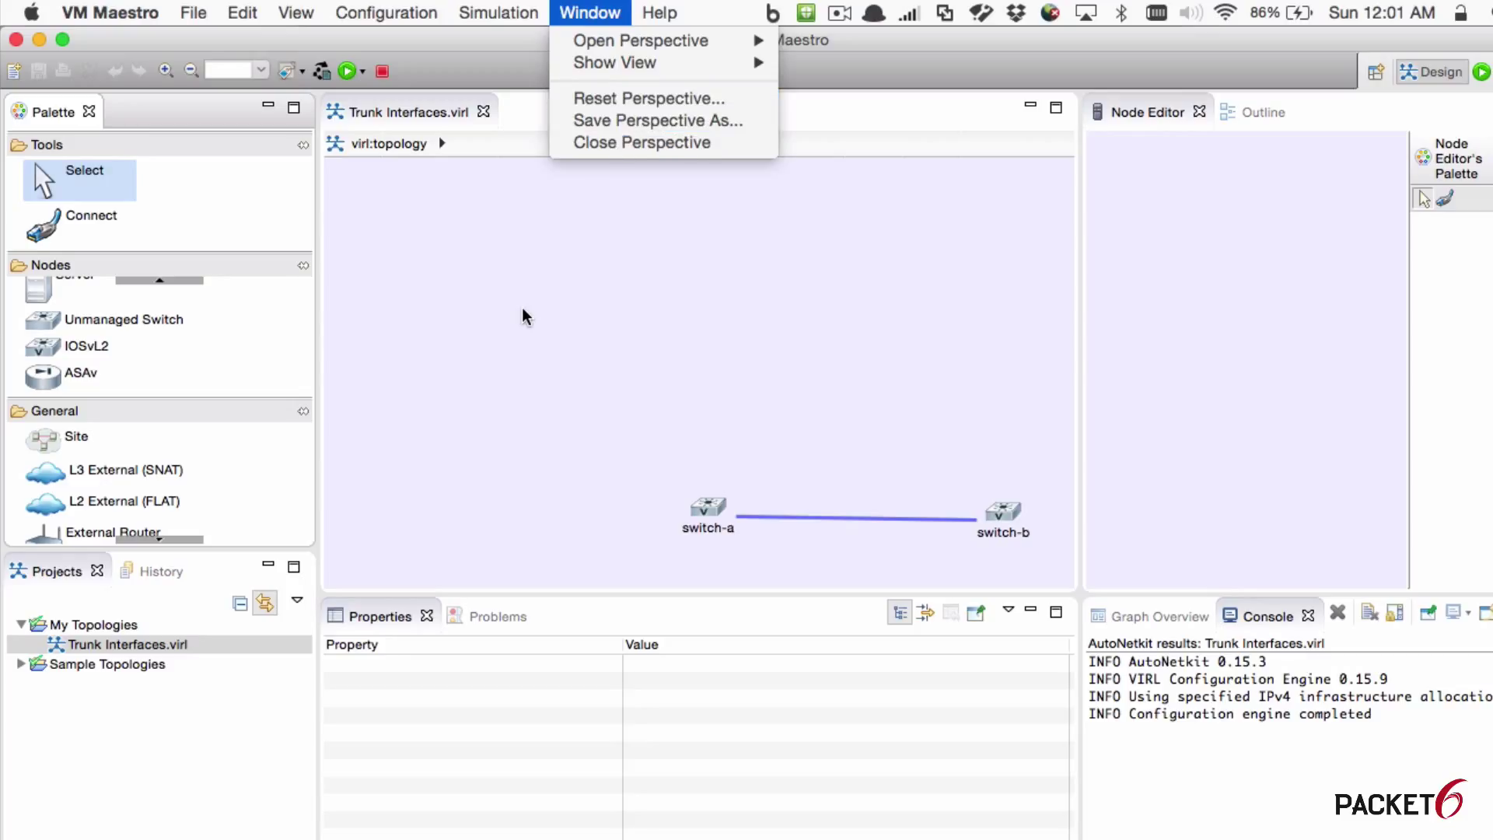
pyautogui.click(543, 323)
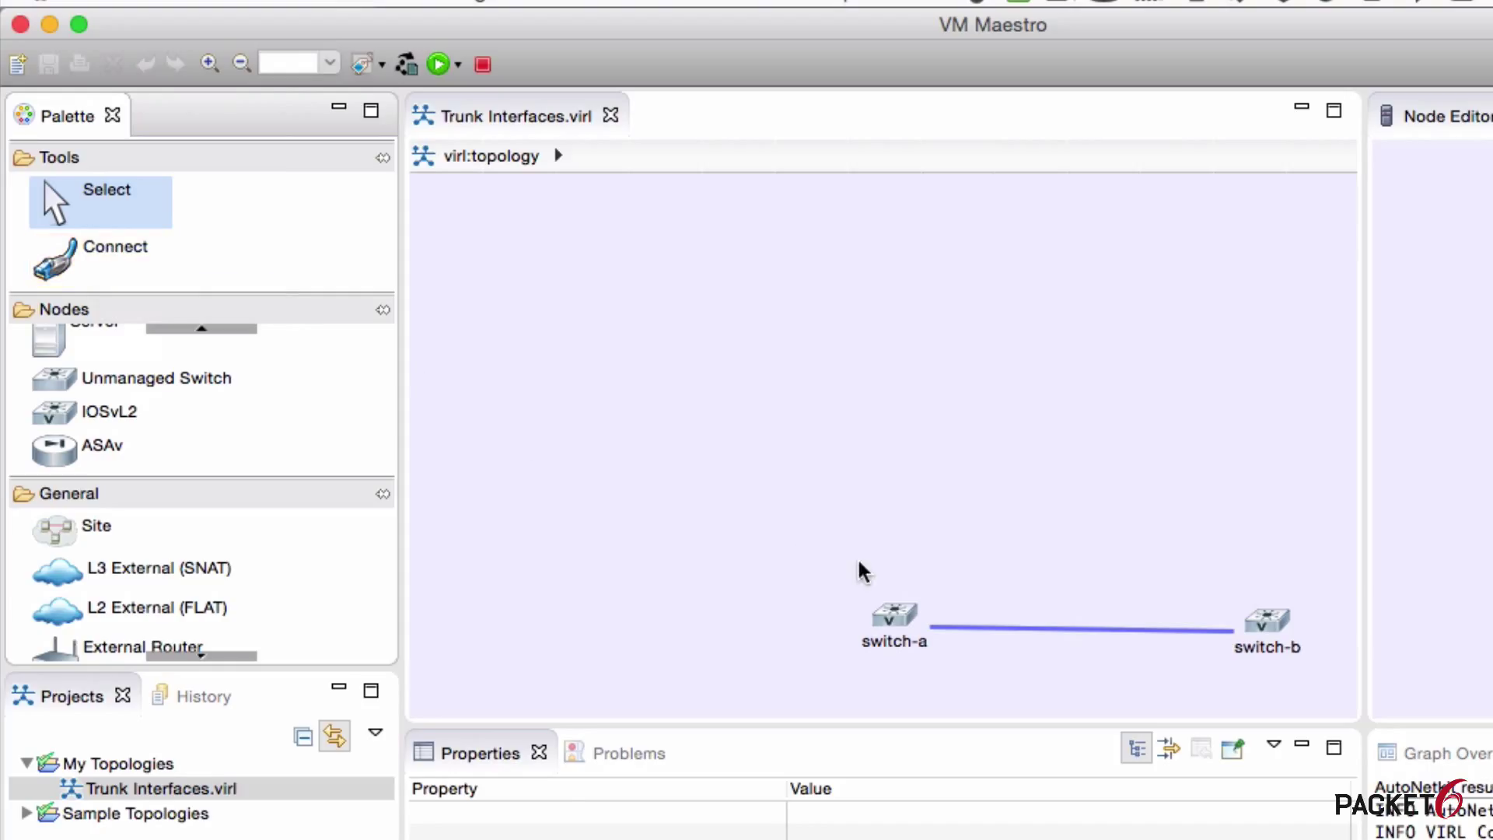
# Step: Marquee-select switch-a and switch-b and move them up toward the canvas centre
pyautogui.moveTo(862, 572); pyautogui.dragTo(1075, 442)
pyautogui.click(890, 397)
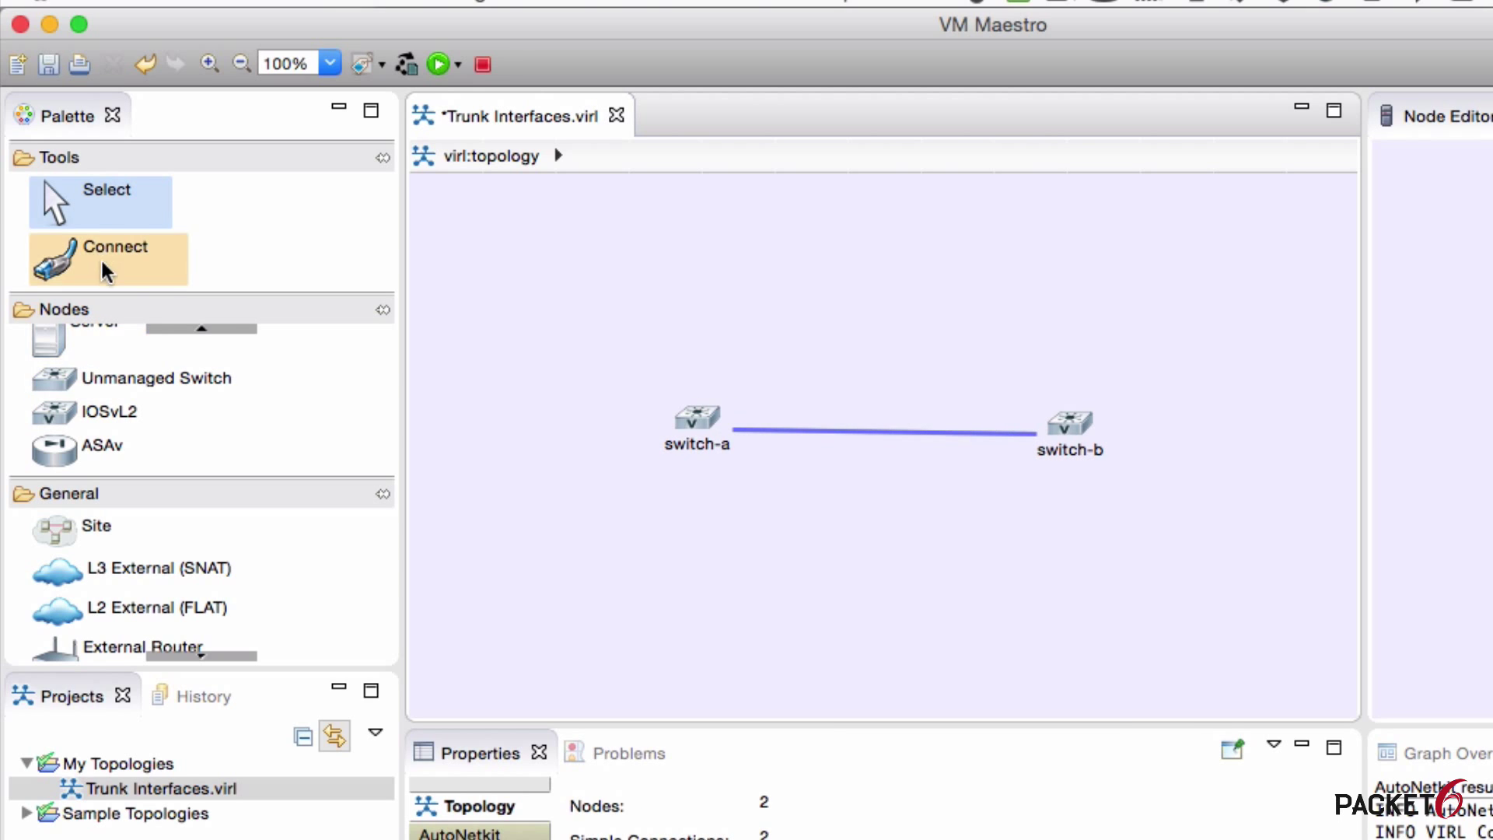
pyautogui.click(190, 329)
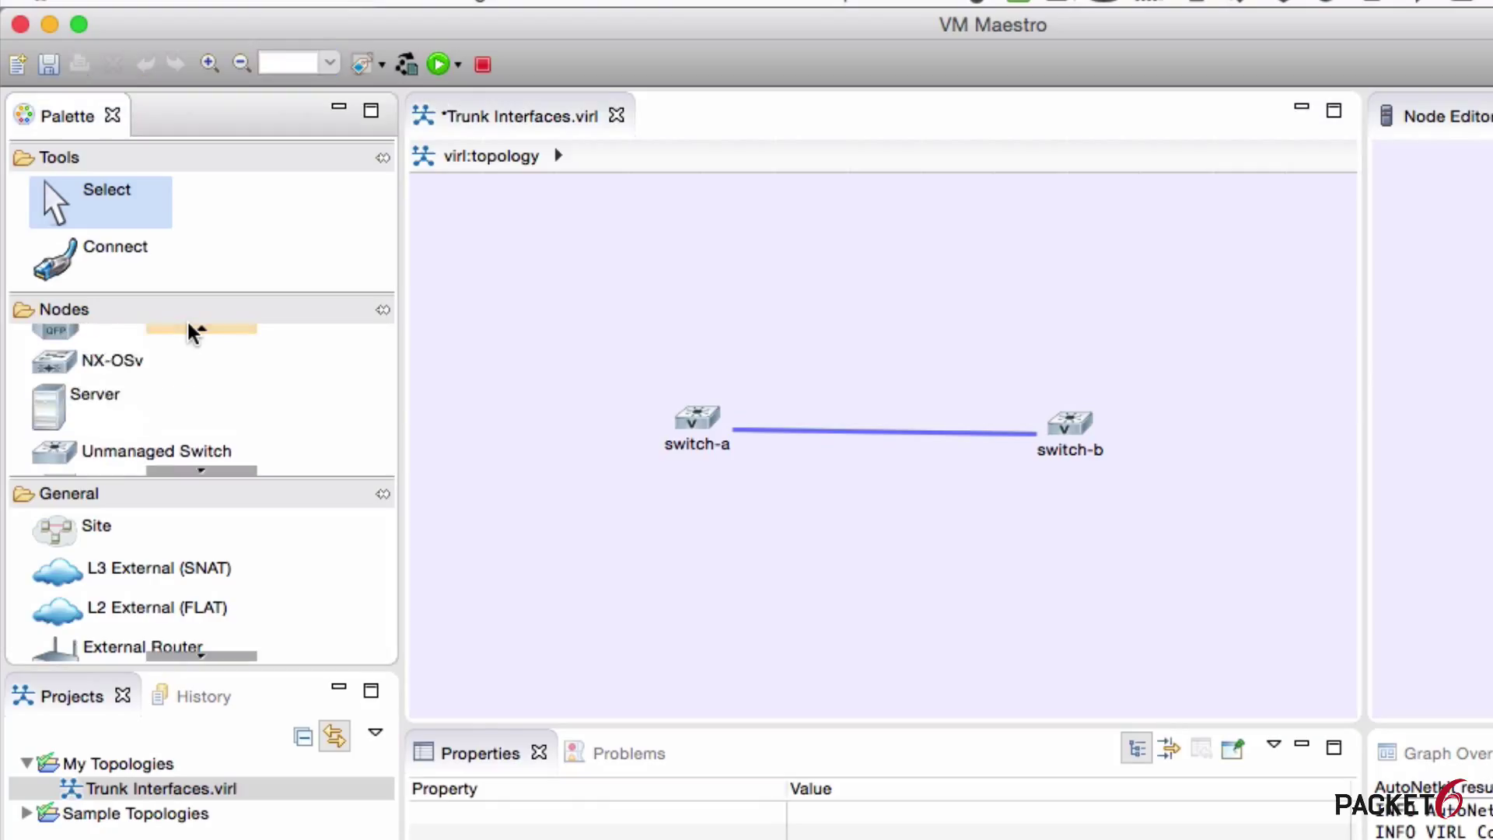
pyautogui.click(190, 329)
pyautogui.click(191, 329)
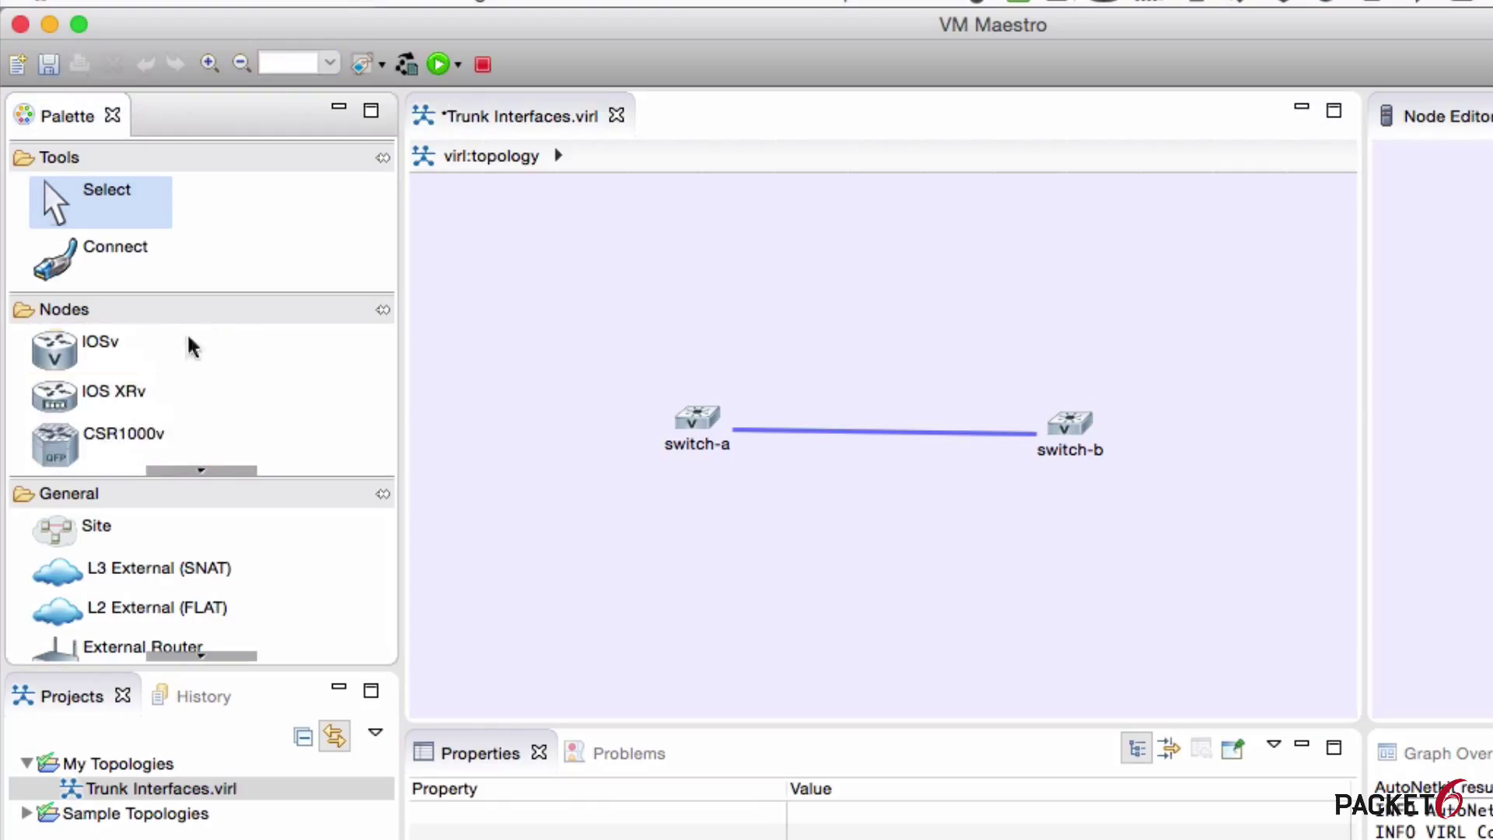
# Step: Scroll through the entries in the Nodes palette
pyautogui.click(208, 470)
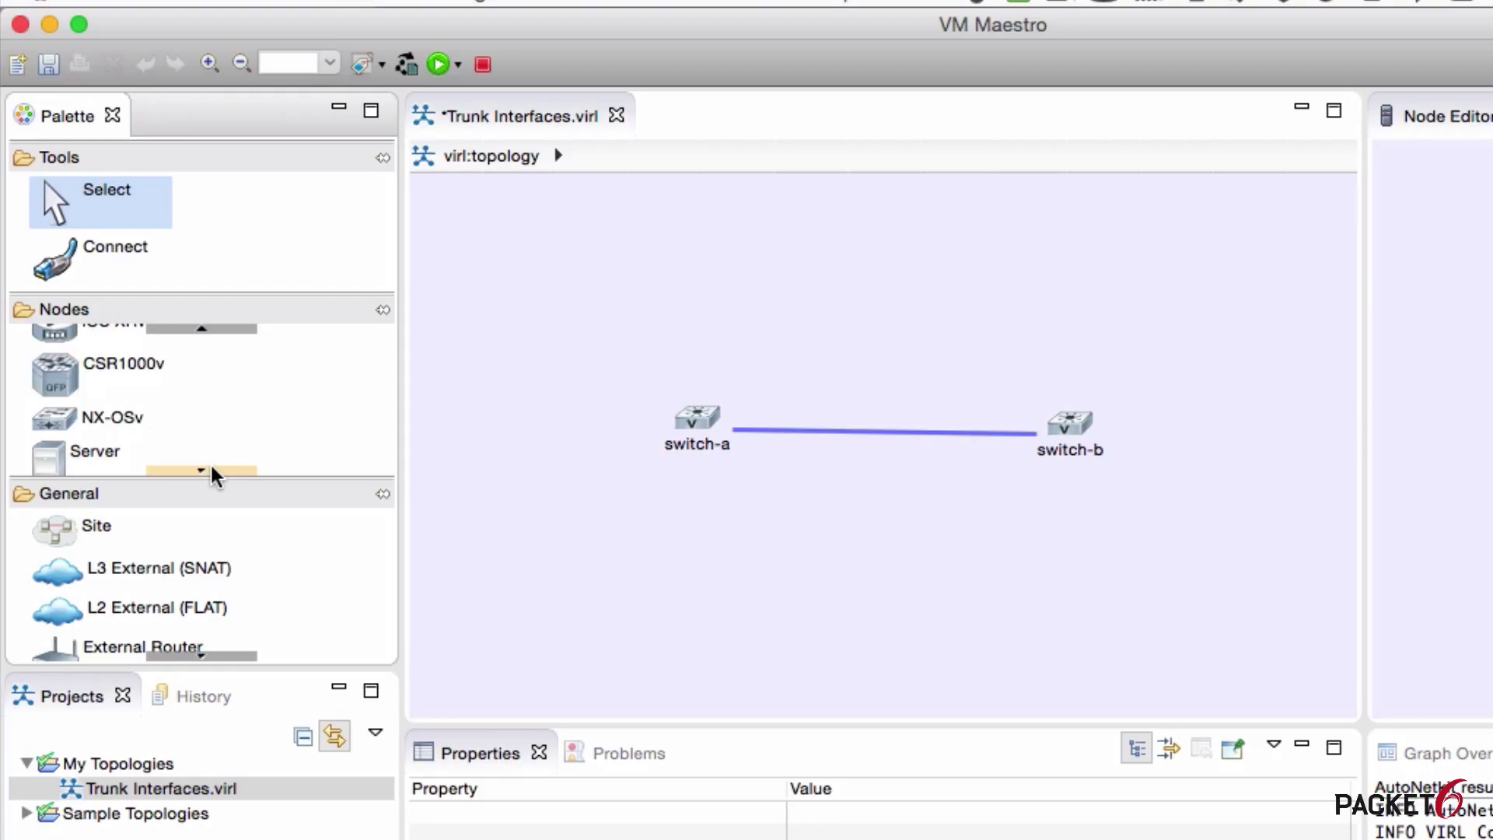
pyautogui.click(204, 331)
pyautogui.click(206, 340)
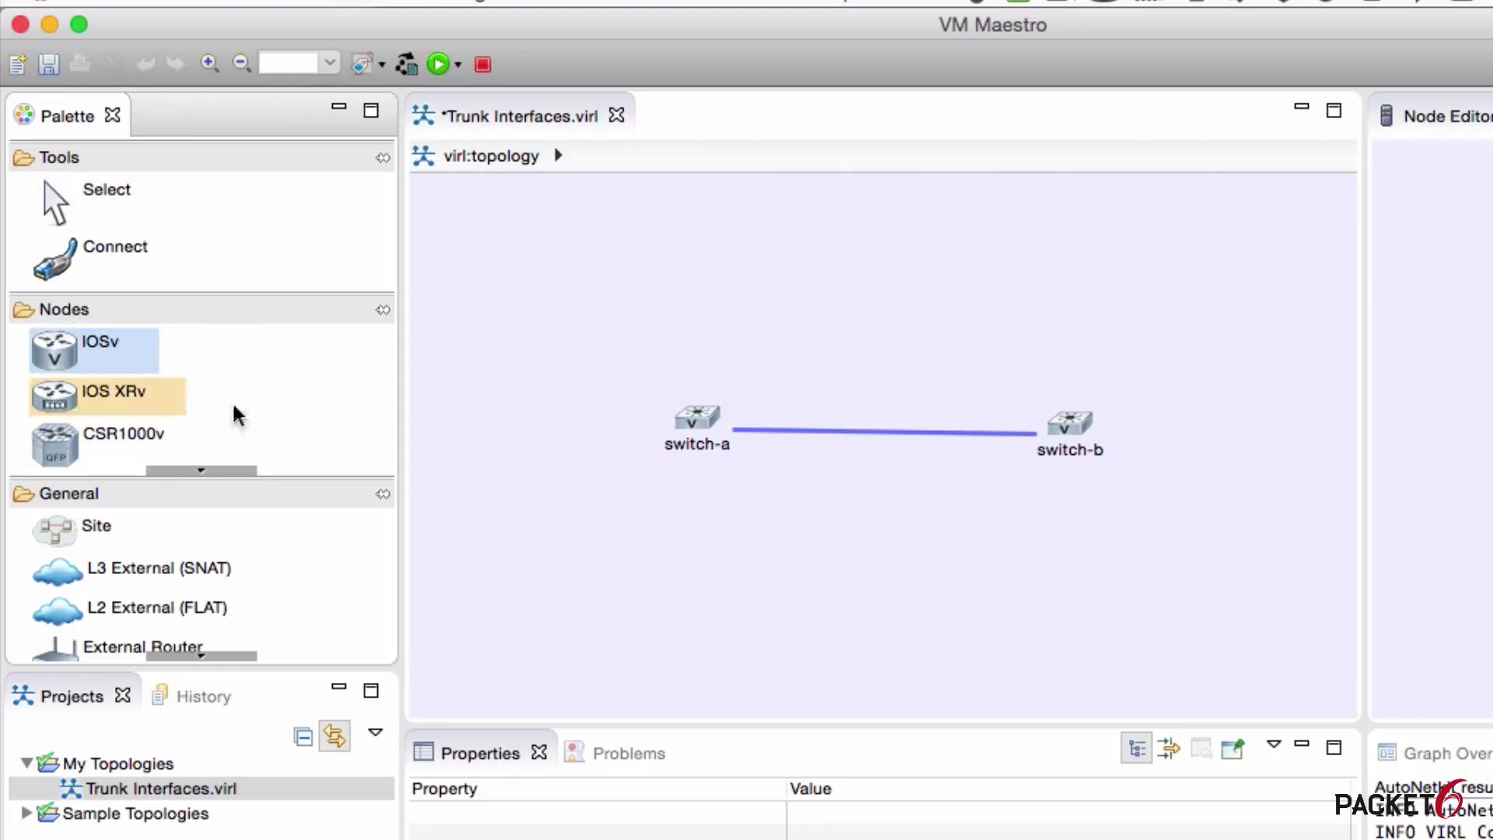
pyautogui.click(226, 473)
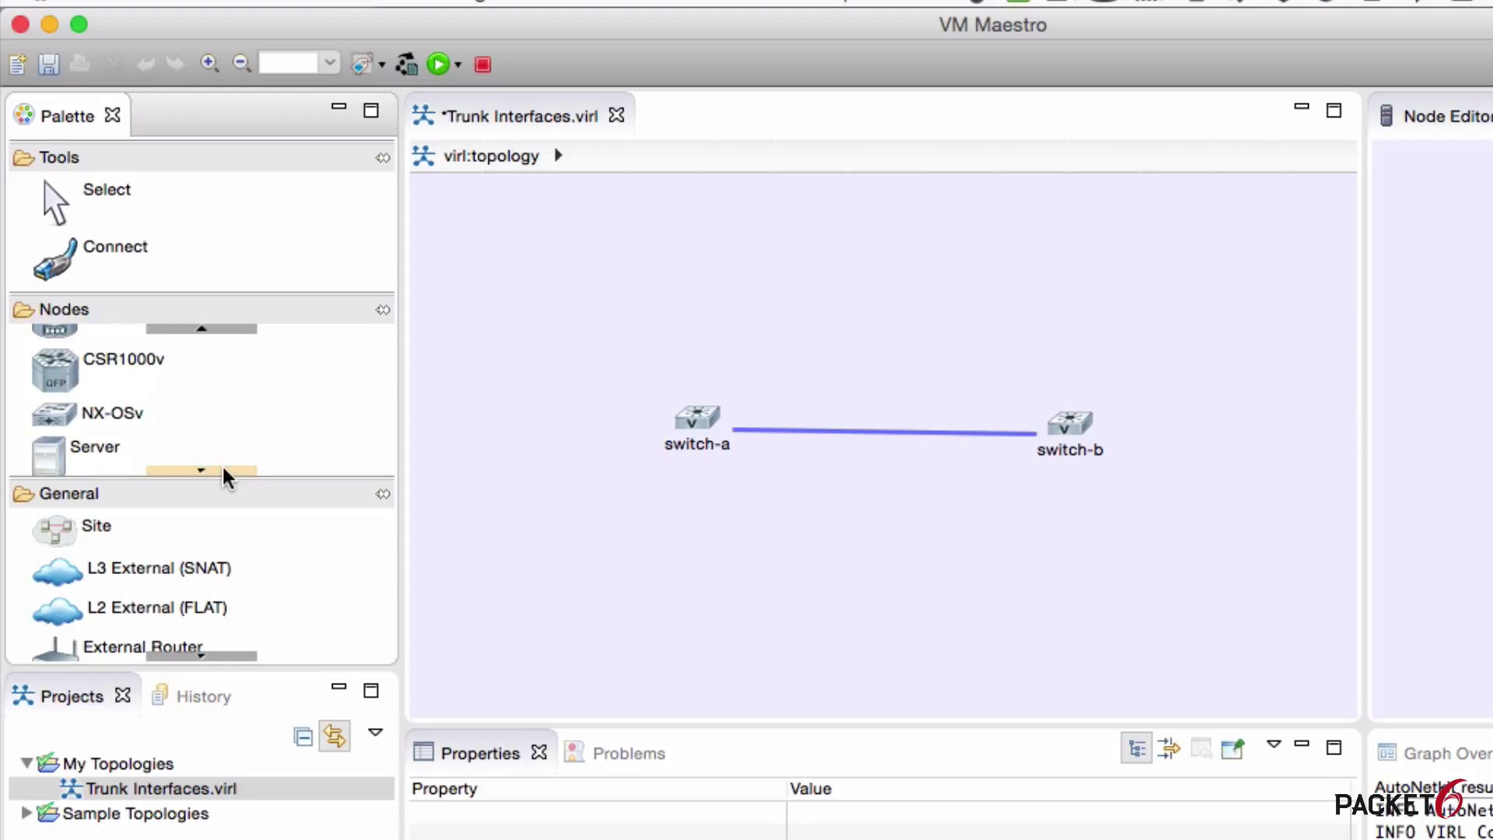
pyautogui.click(225, 472)
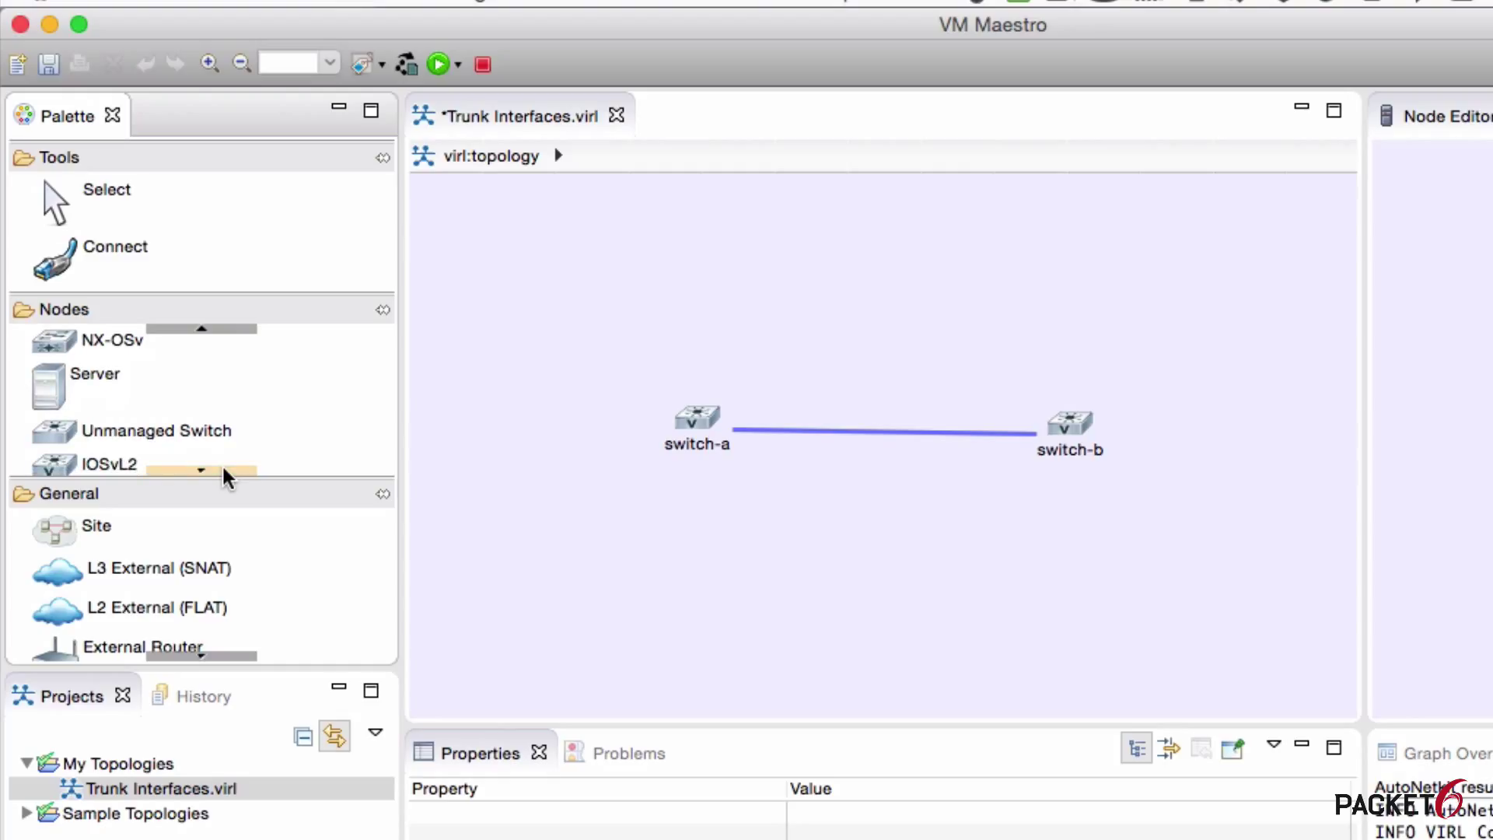
pyautogui.click(225, 472)
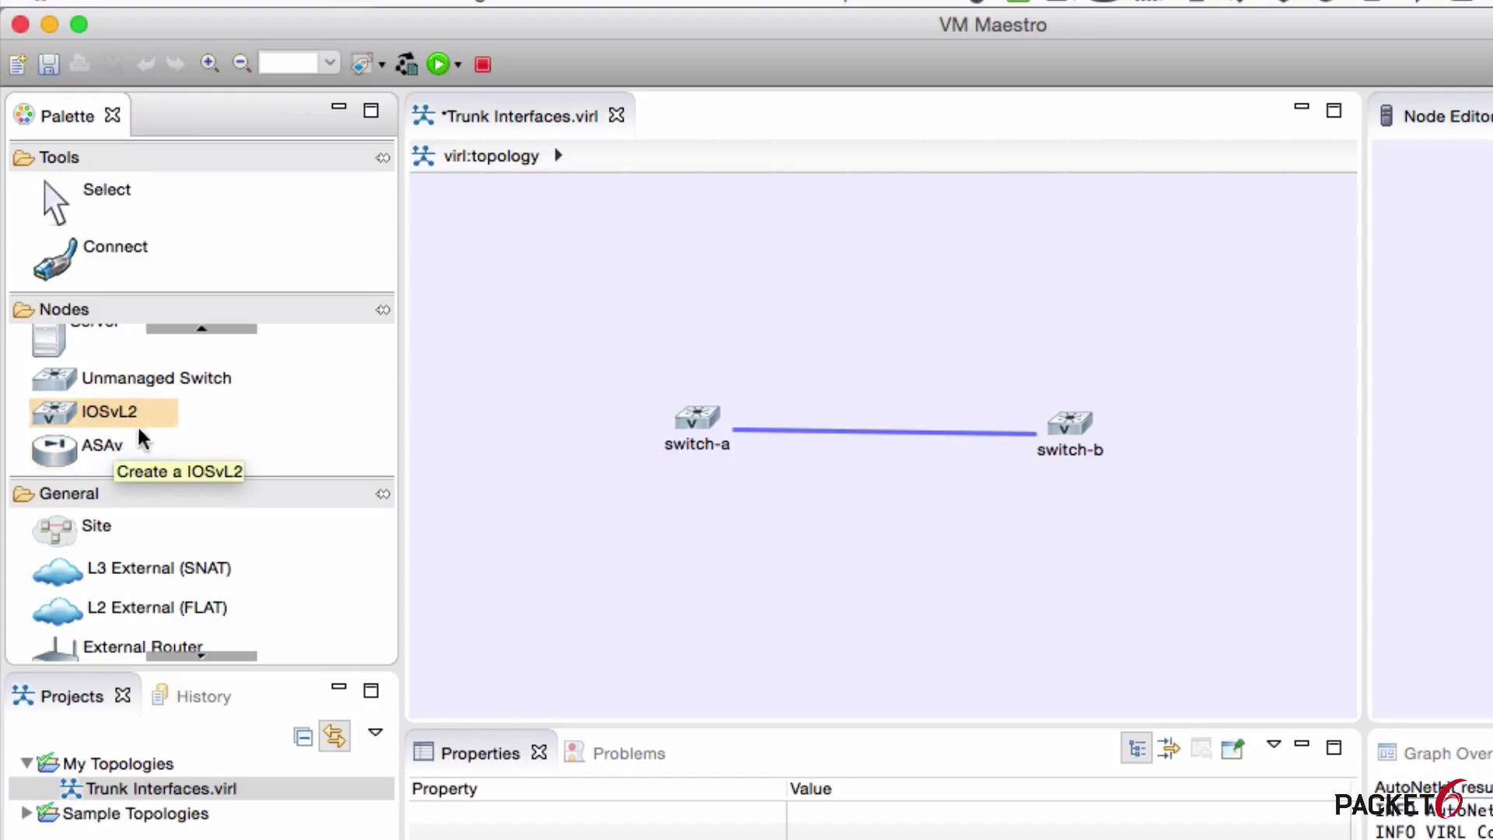
pyautogui.click(106, 465)
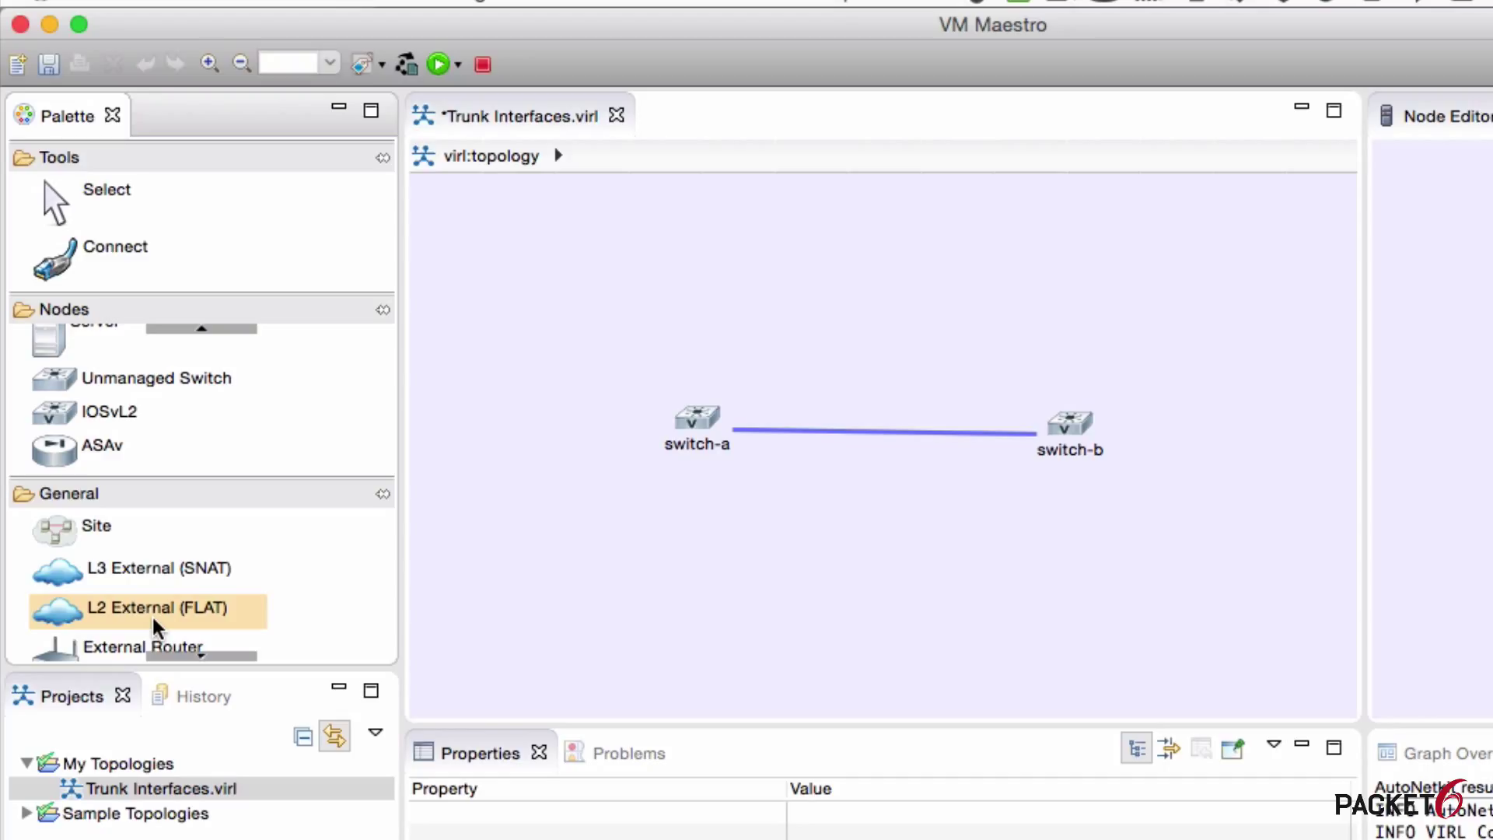
pyautogui.moveTo(94, 342); pyautogui.dragTo(676, 410)
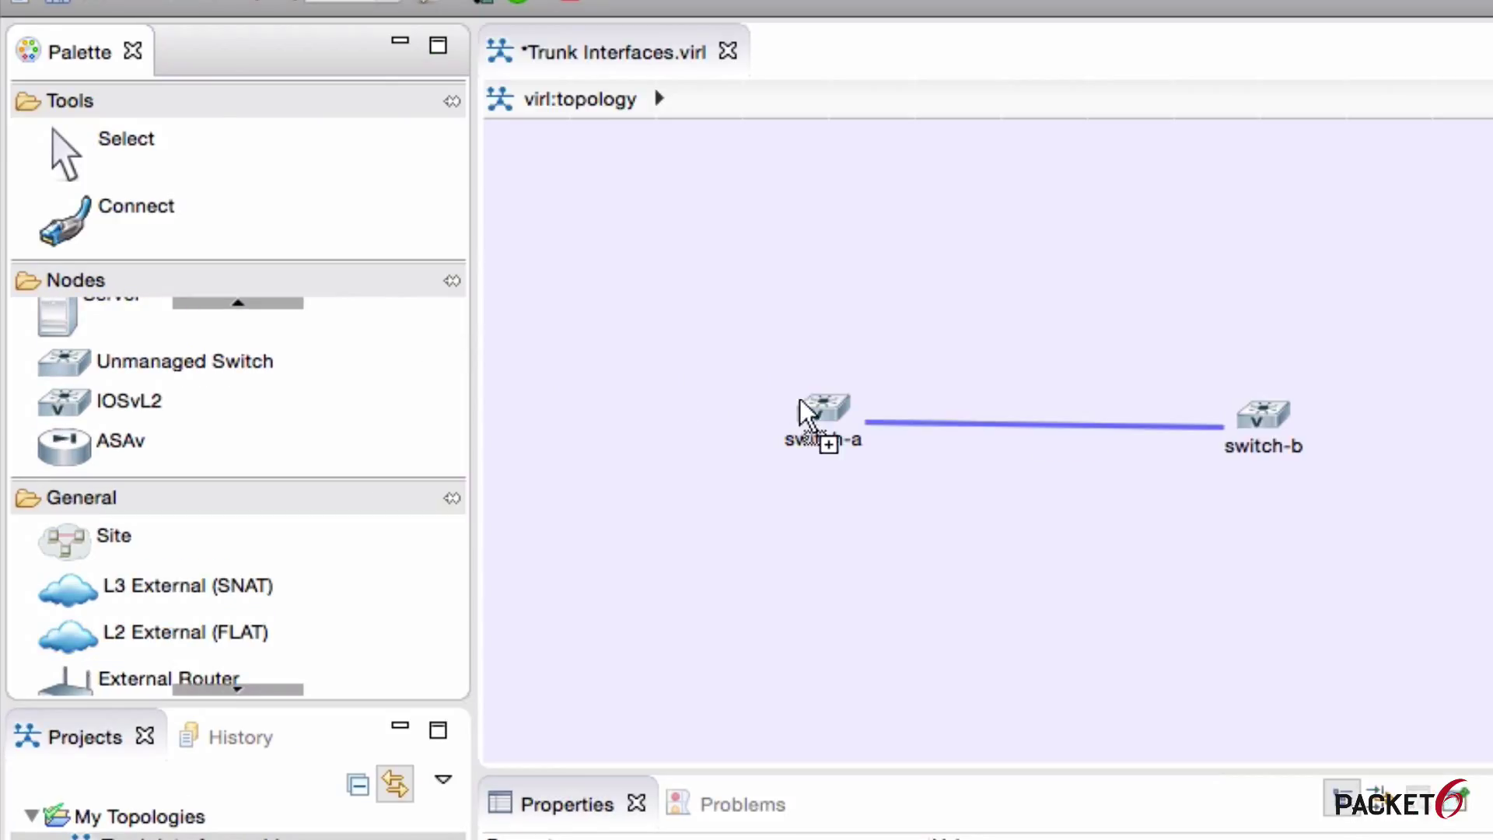
pyautogui.moveTo(809, 412); pyautogui.dragTo(190, 193)
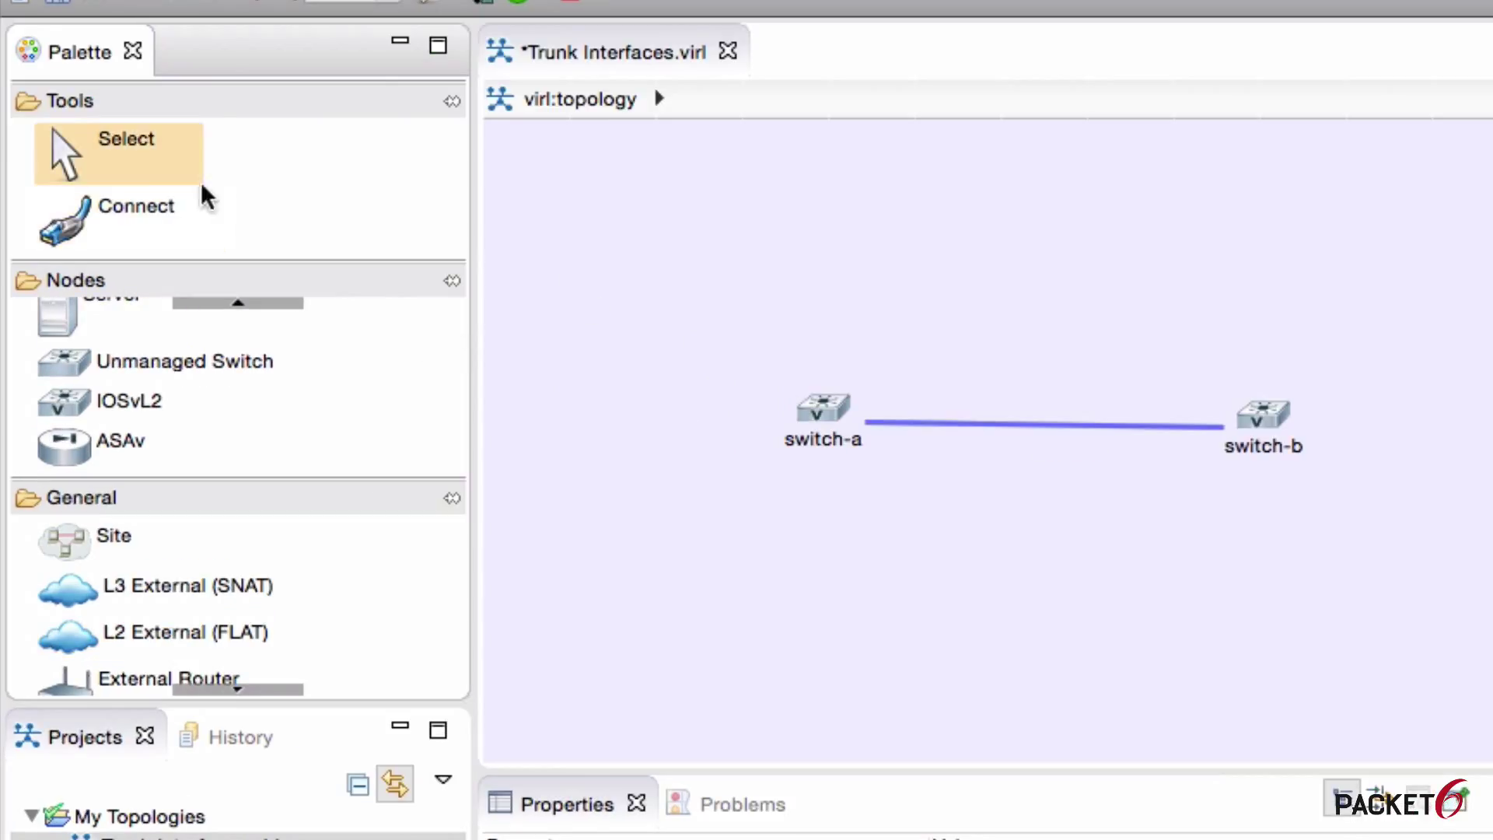
pyautogui.click(155, 167)
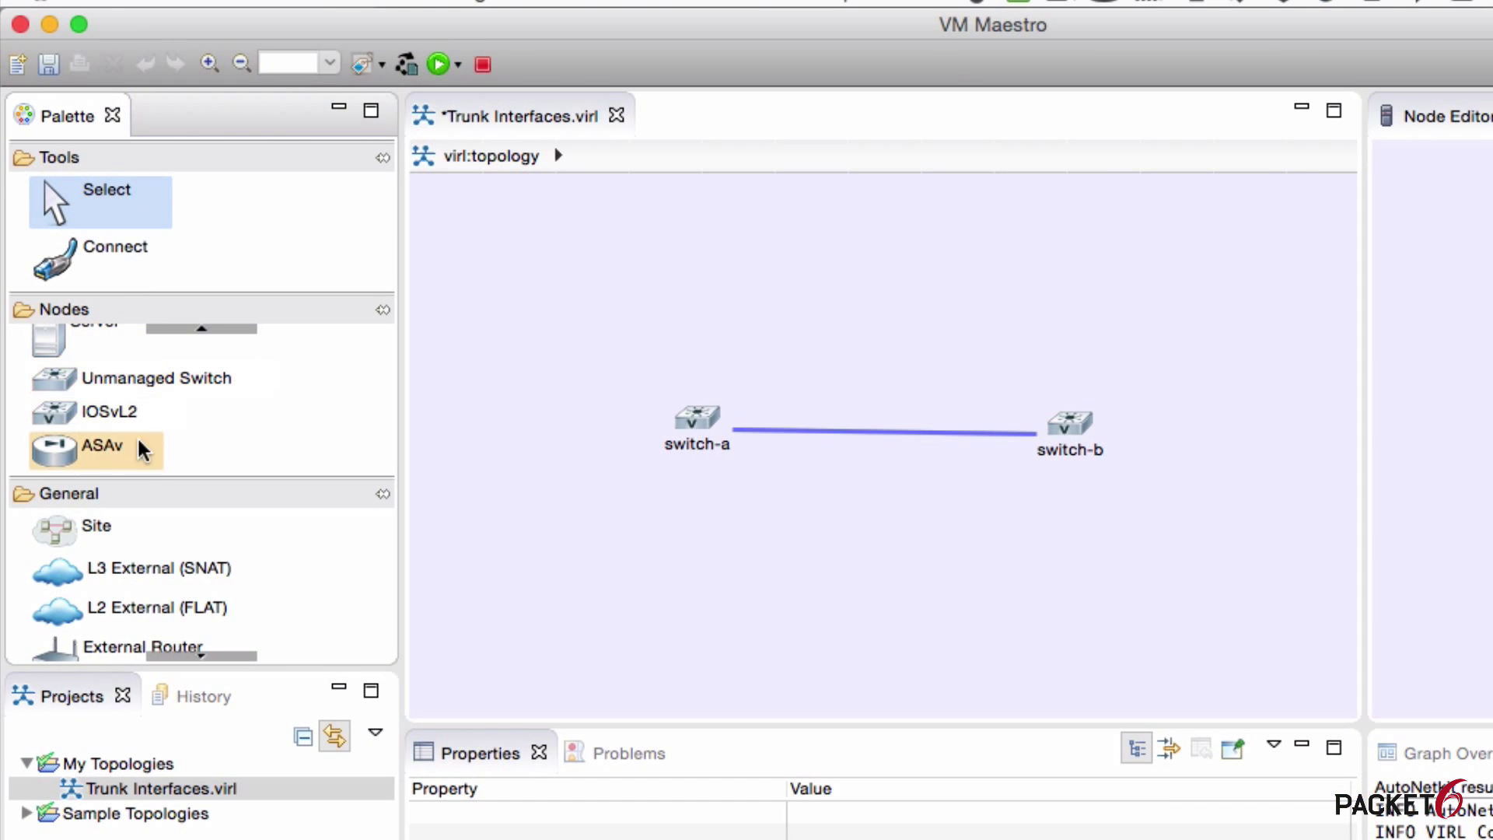
pyautogui.click(101, 419)
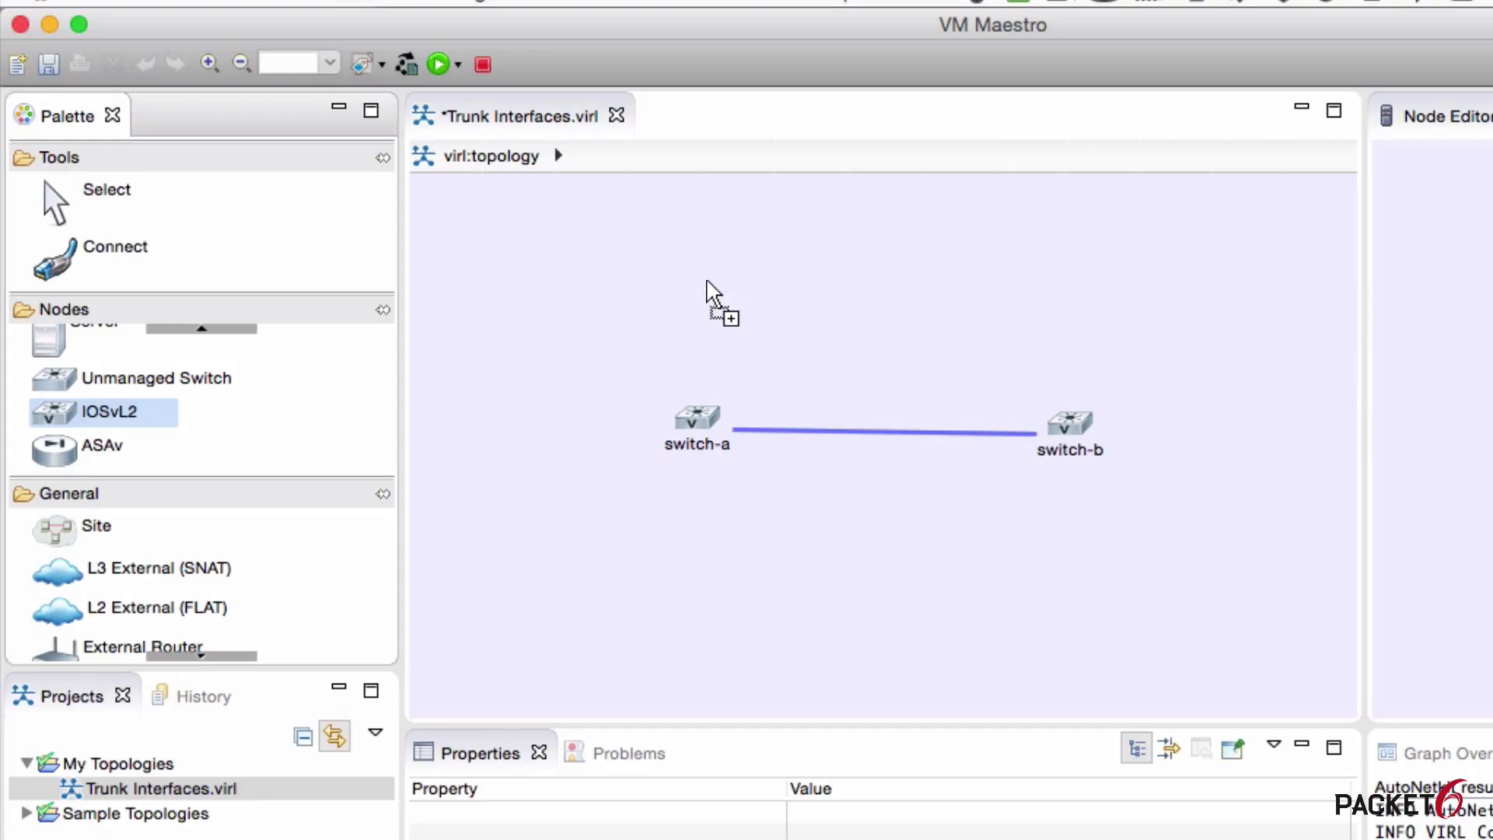
pyautogui.click(708, 284)
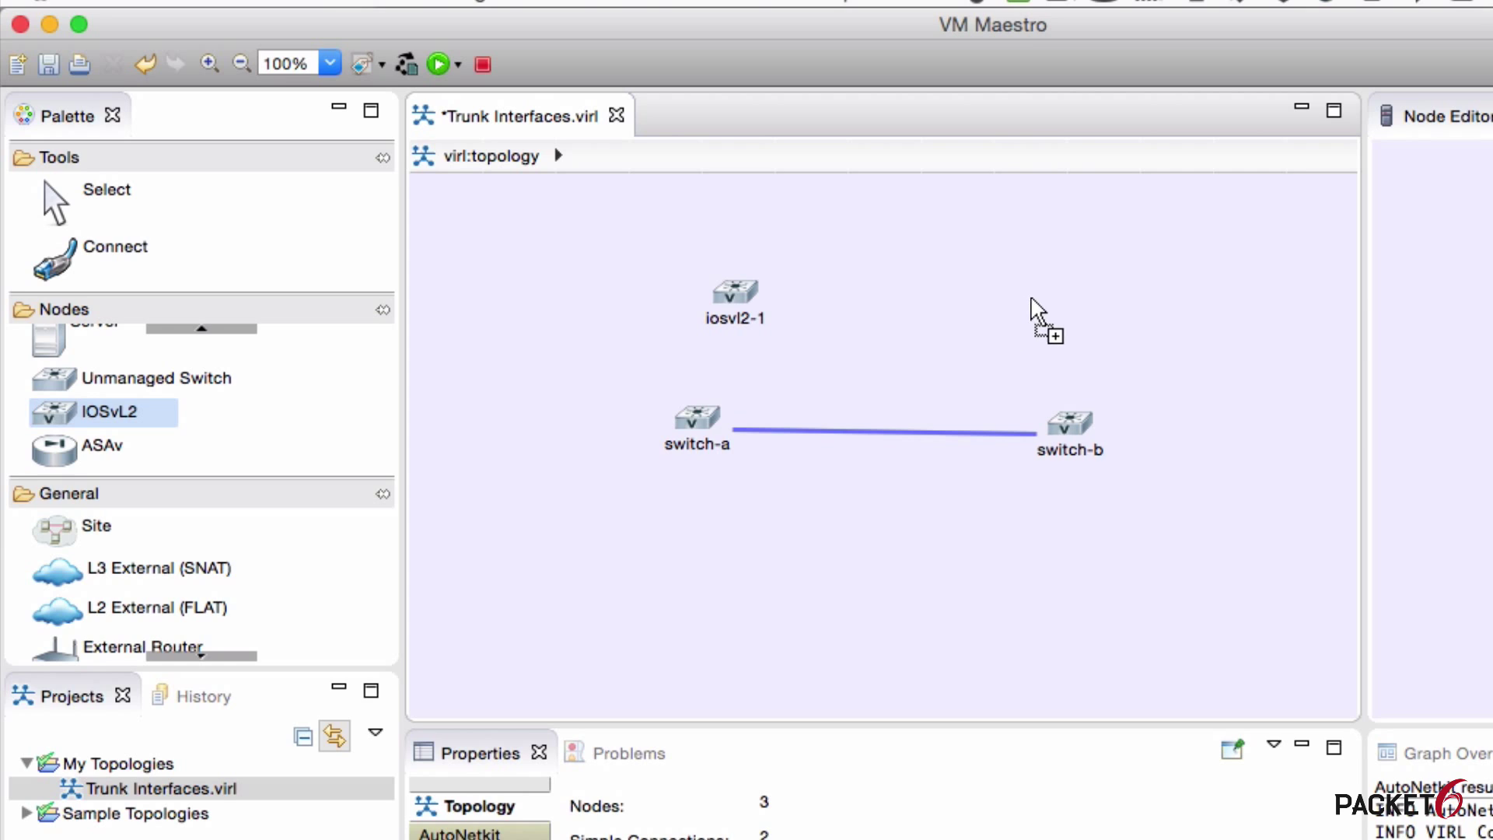
pyautogui.click(1000, 277)
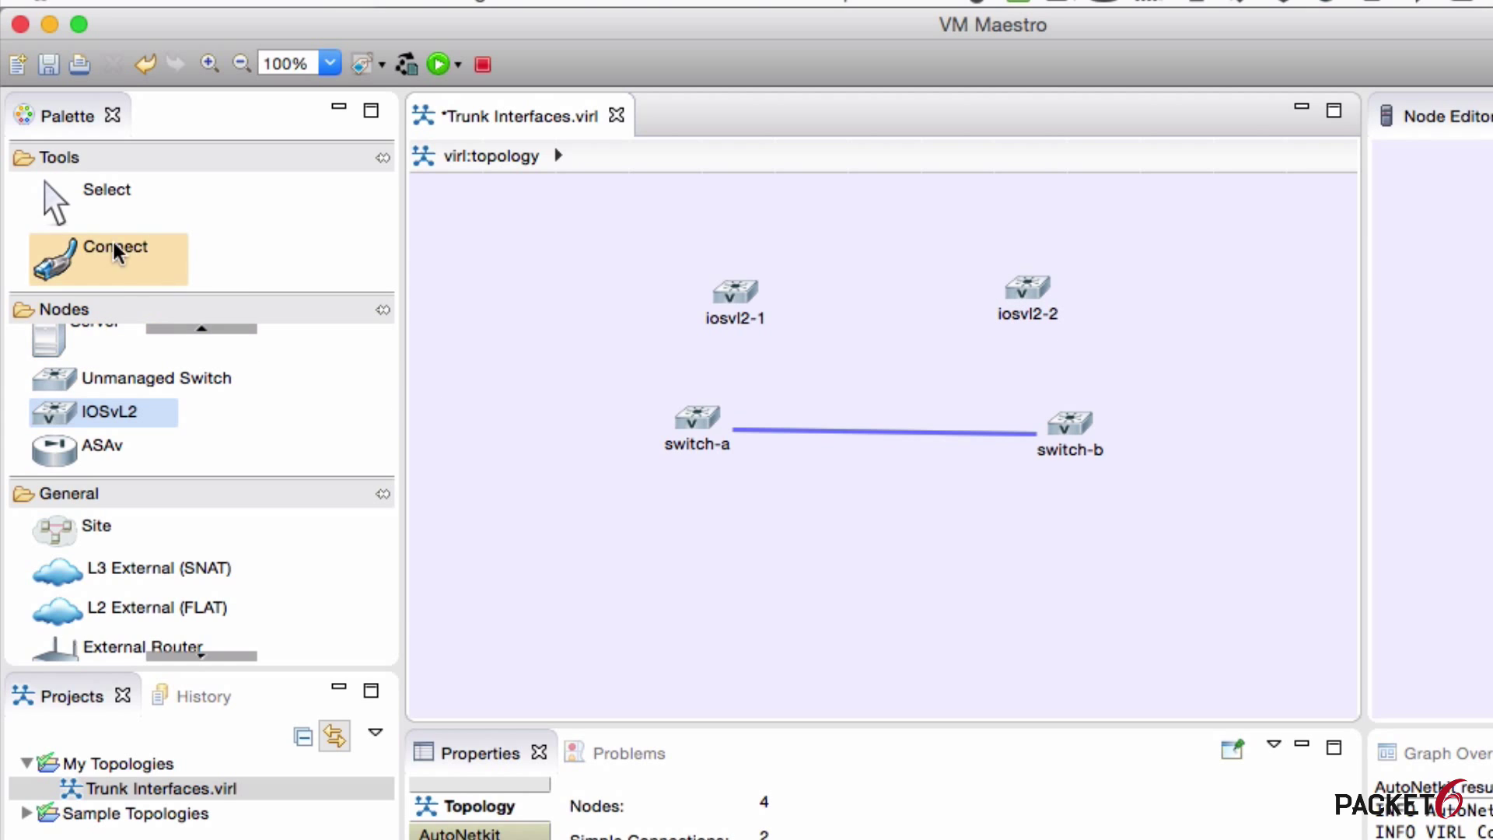
pyautogui.click(82, 192)
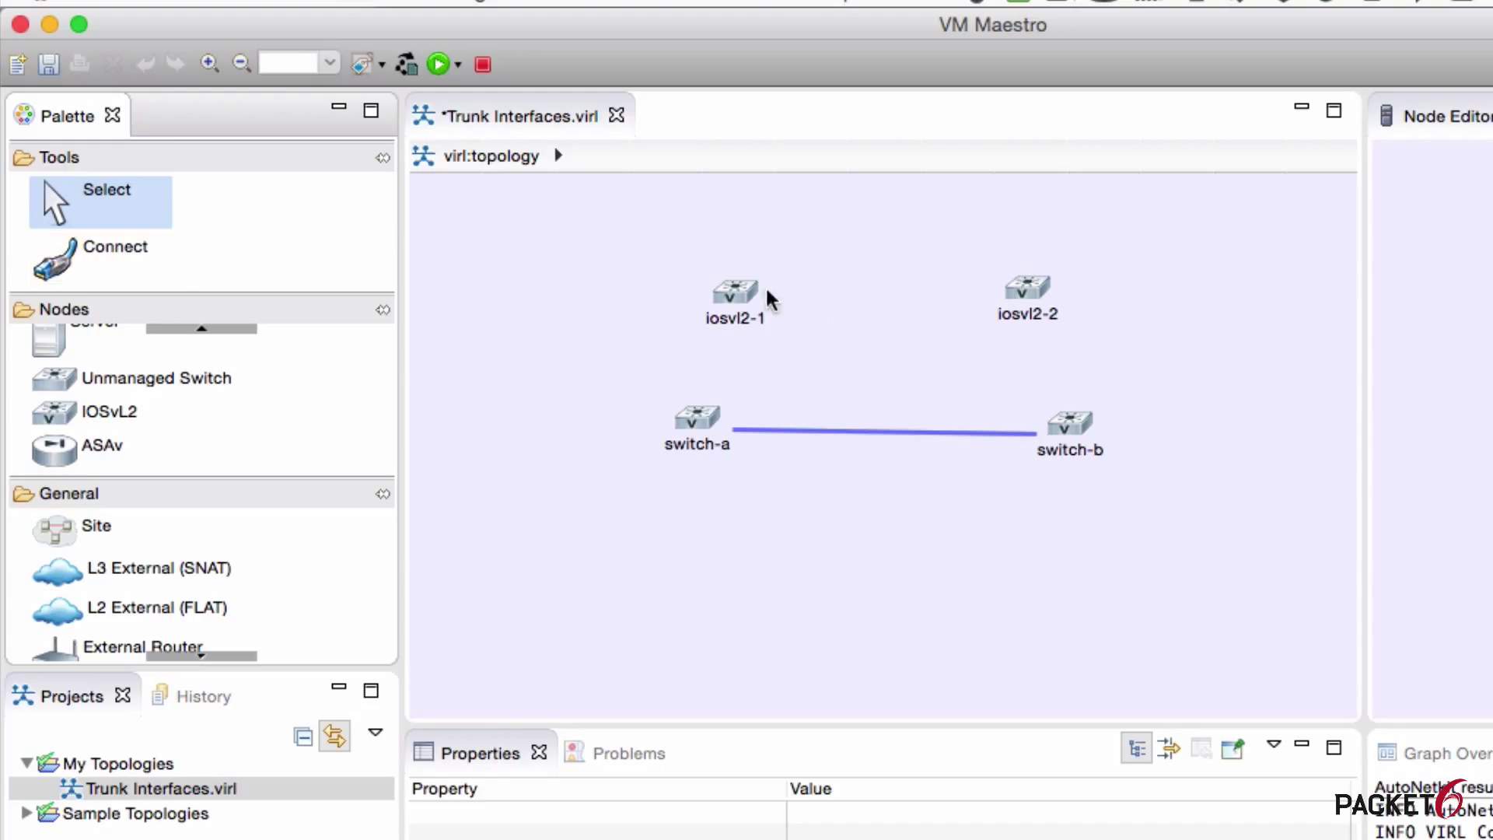
pyautogui.click(732, 282)
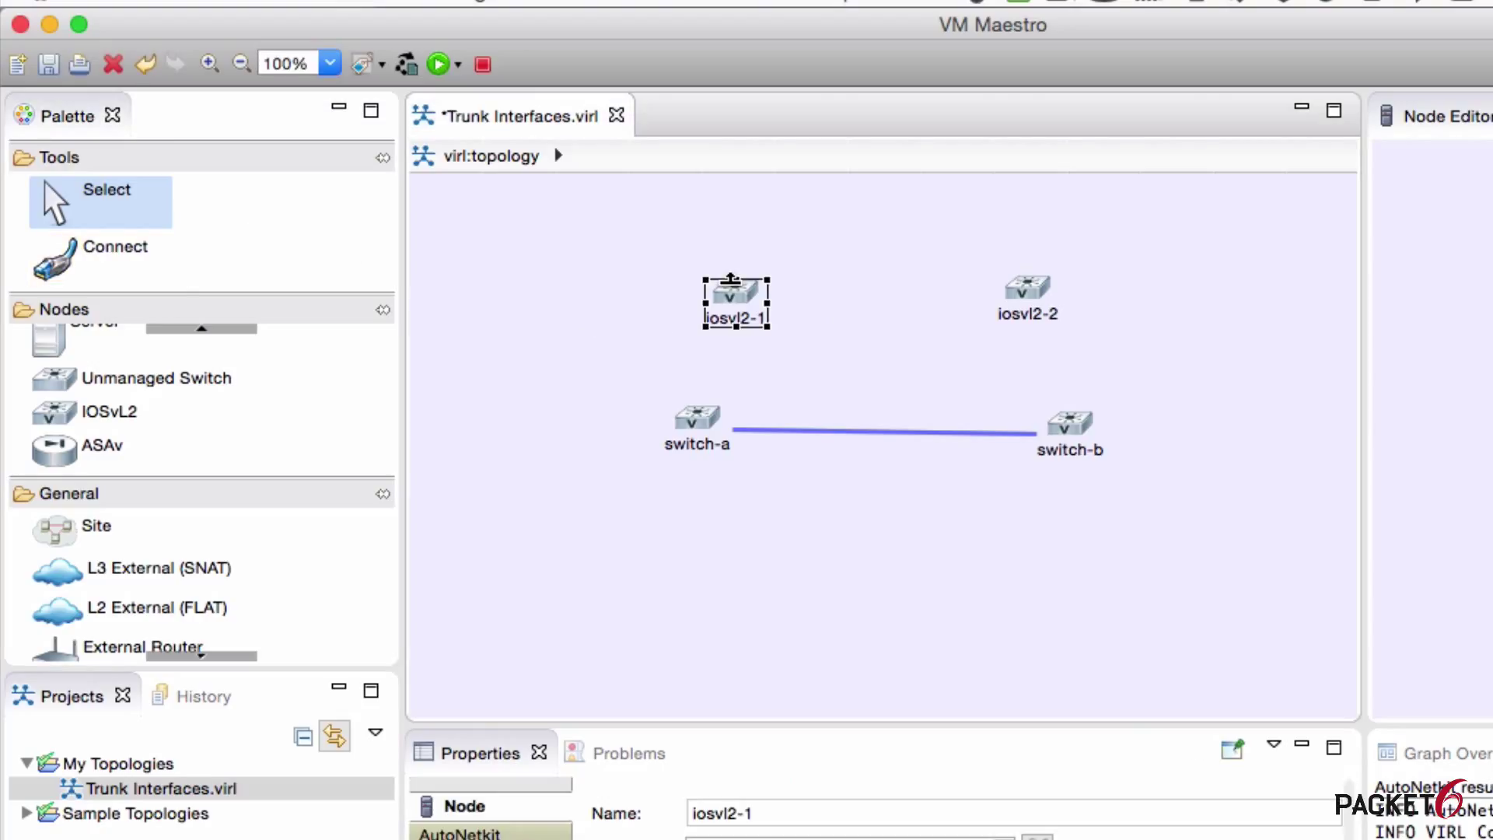
pyautogui.press('Delete')
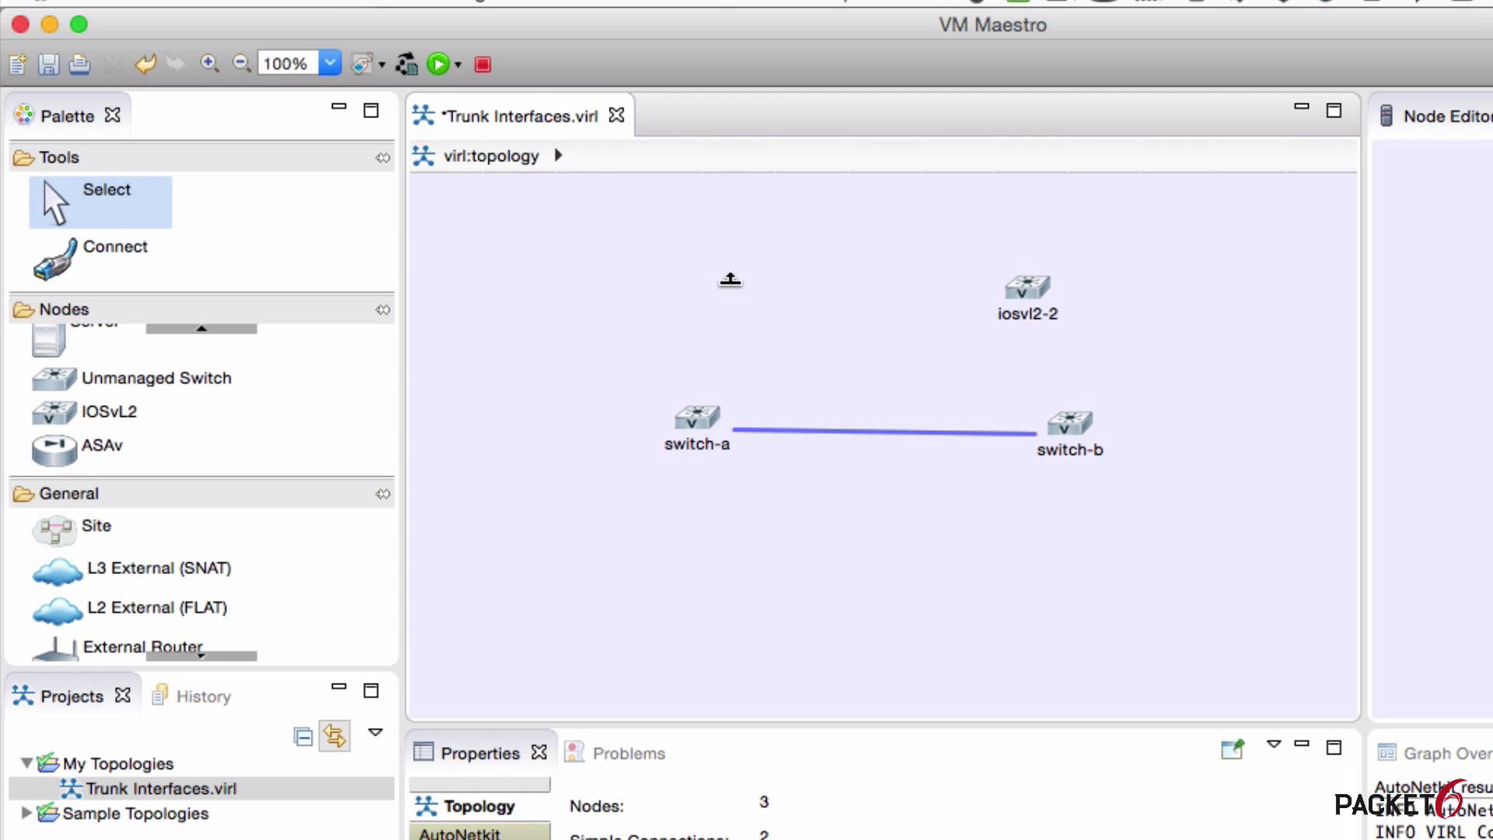
pyautogui.click(1016, 298)
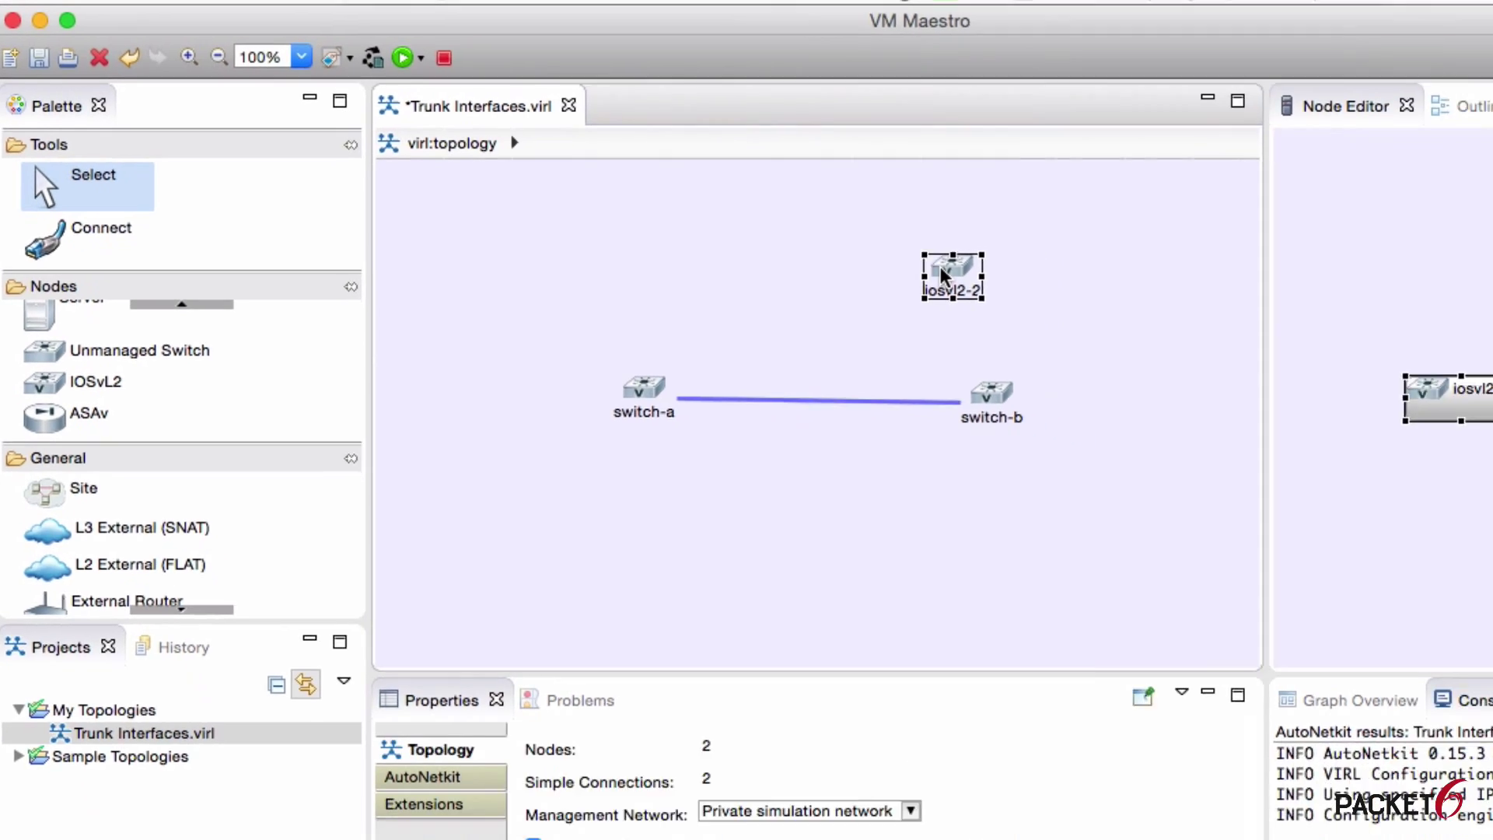
pyautogui.press('Delete')
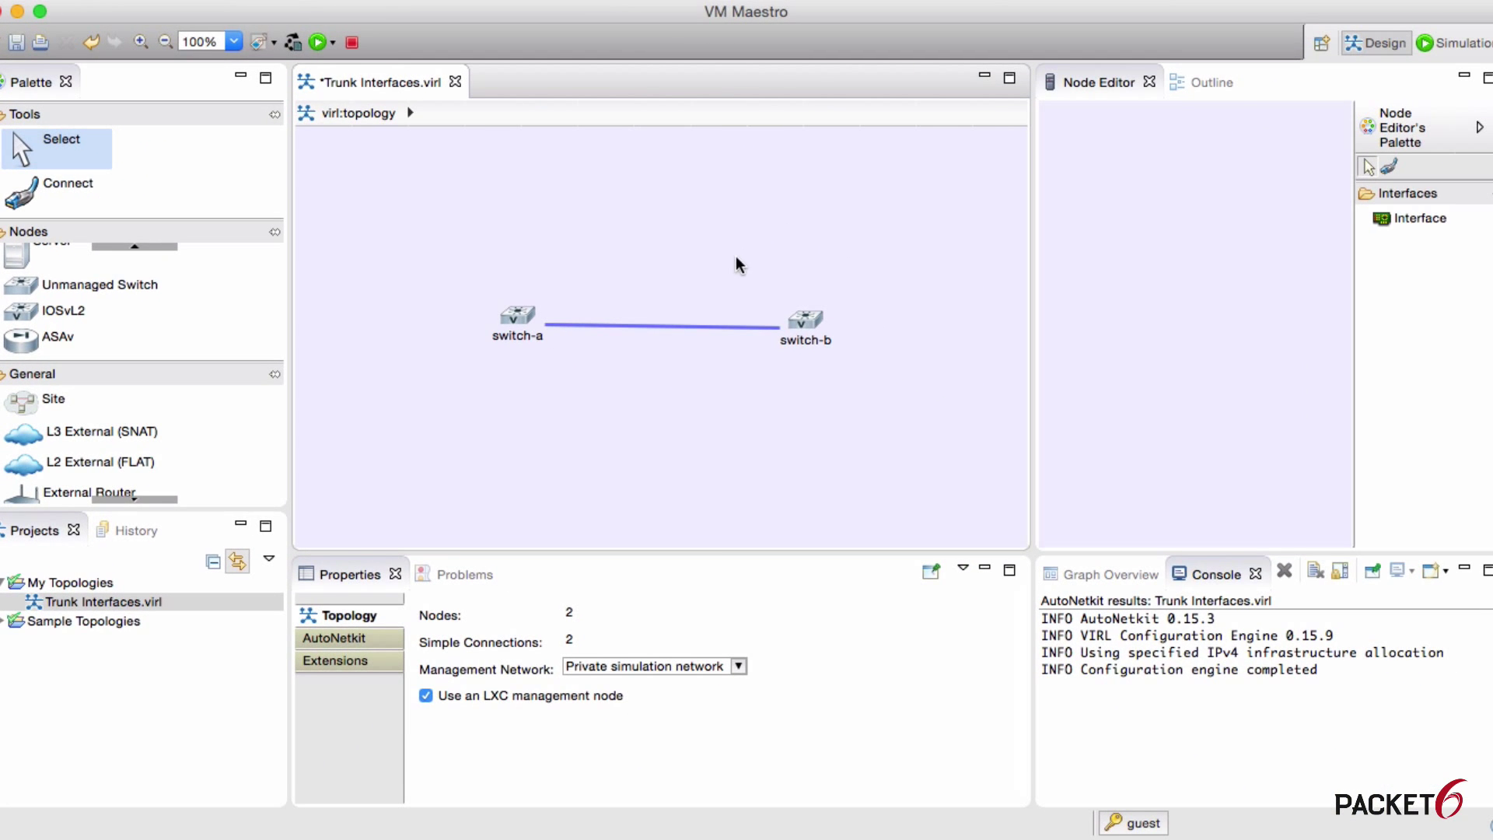
pyautogui.click(516, 321)
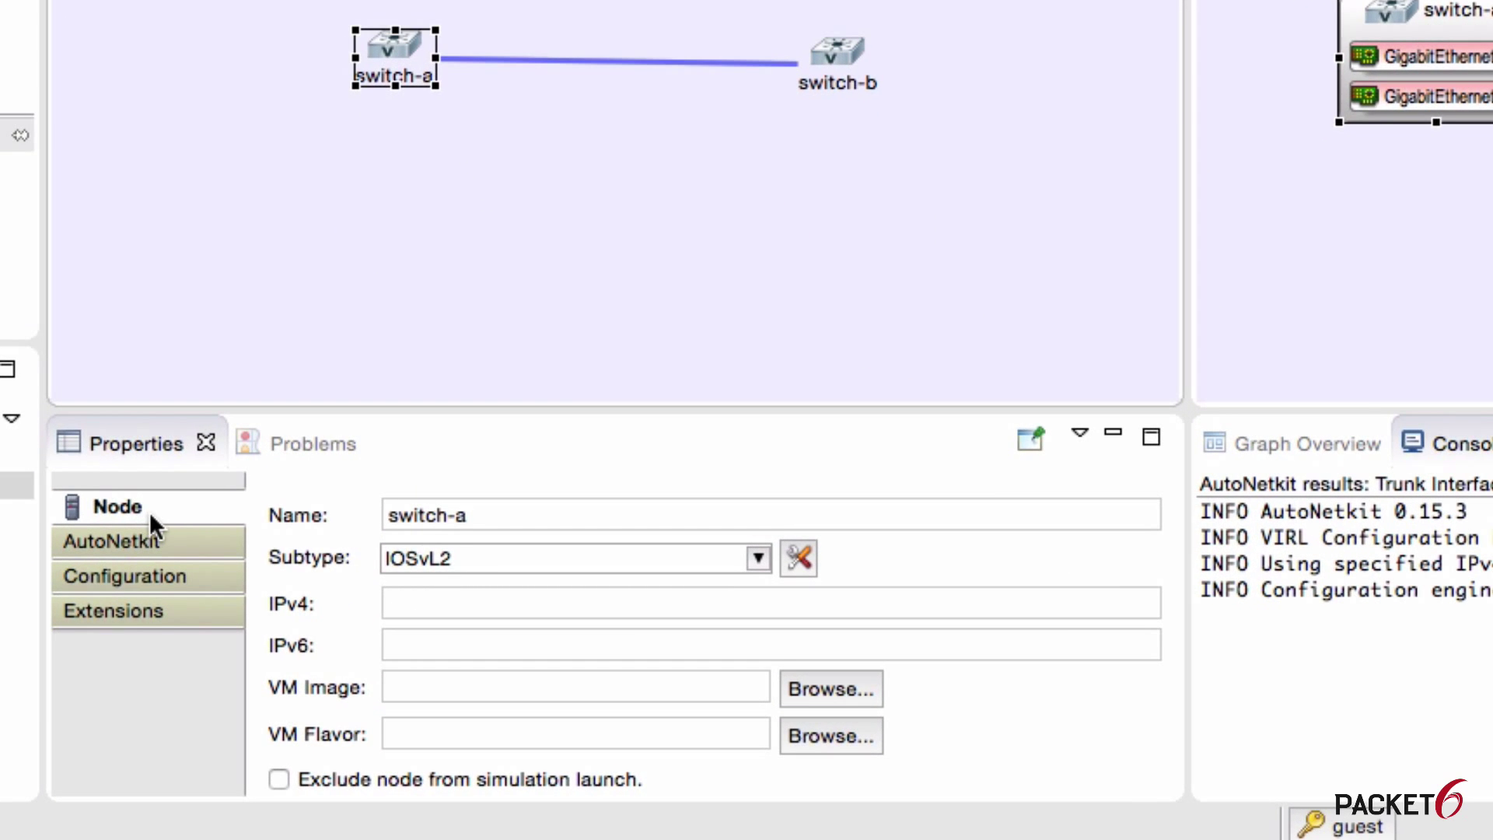
pyautogui.click(482, 519)
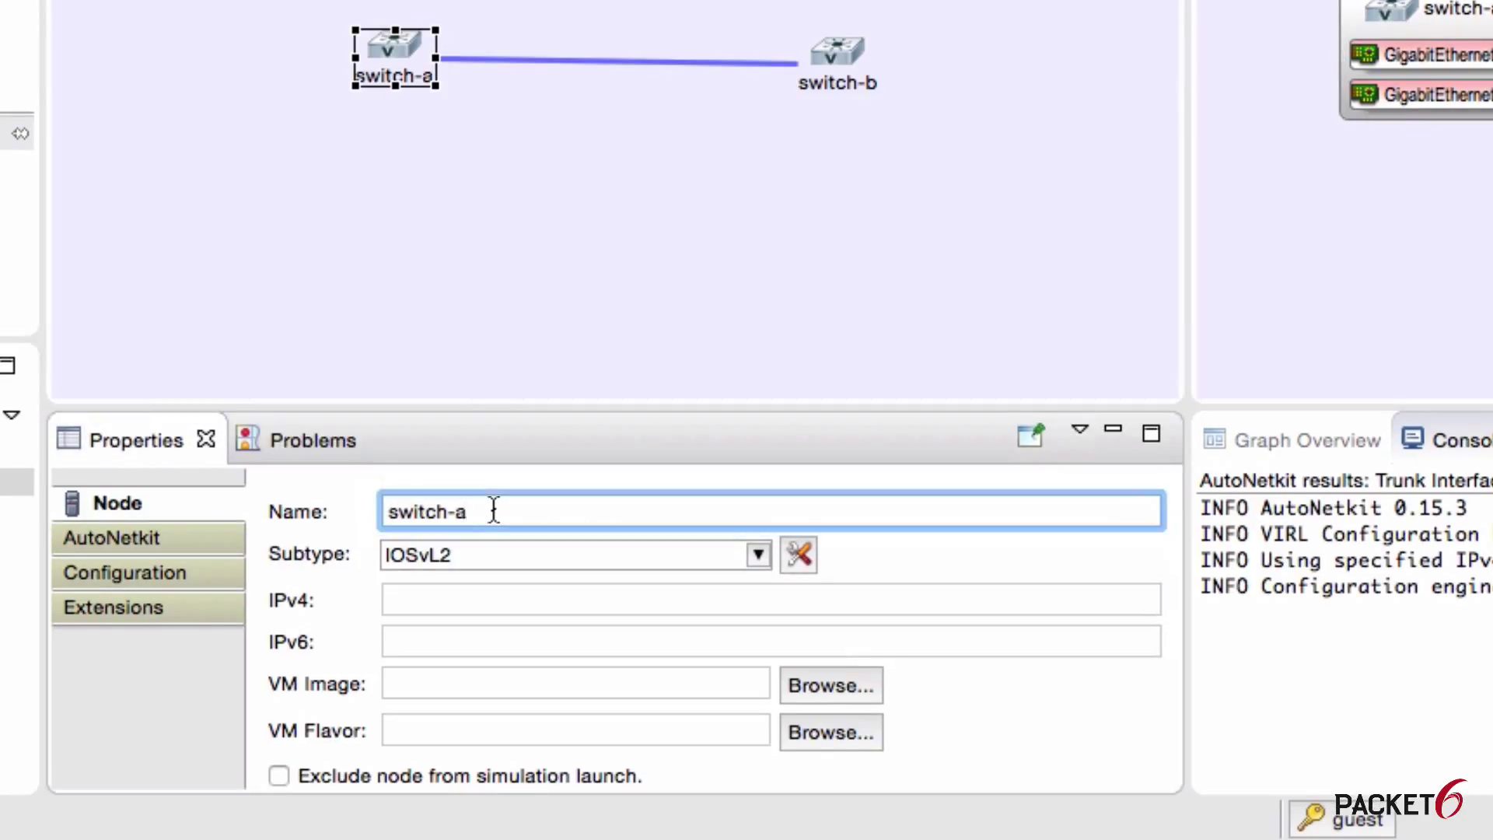
pyautogui.write('b')
pyautogui.press('Tab')
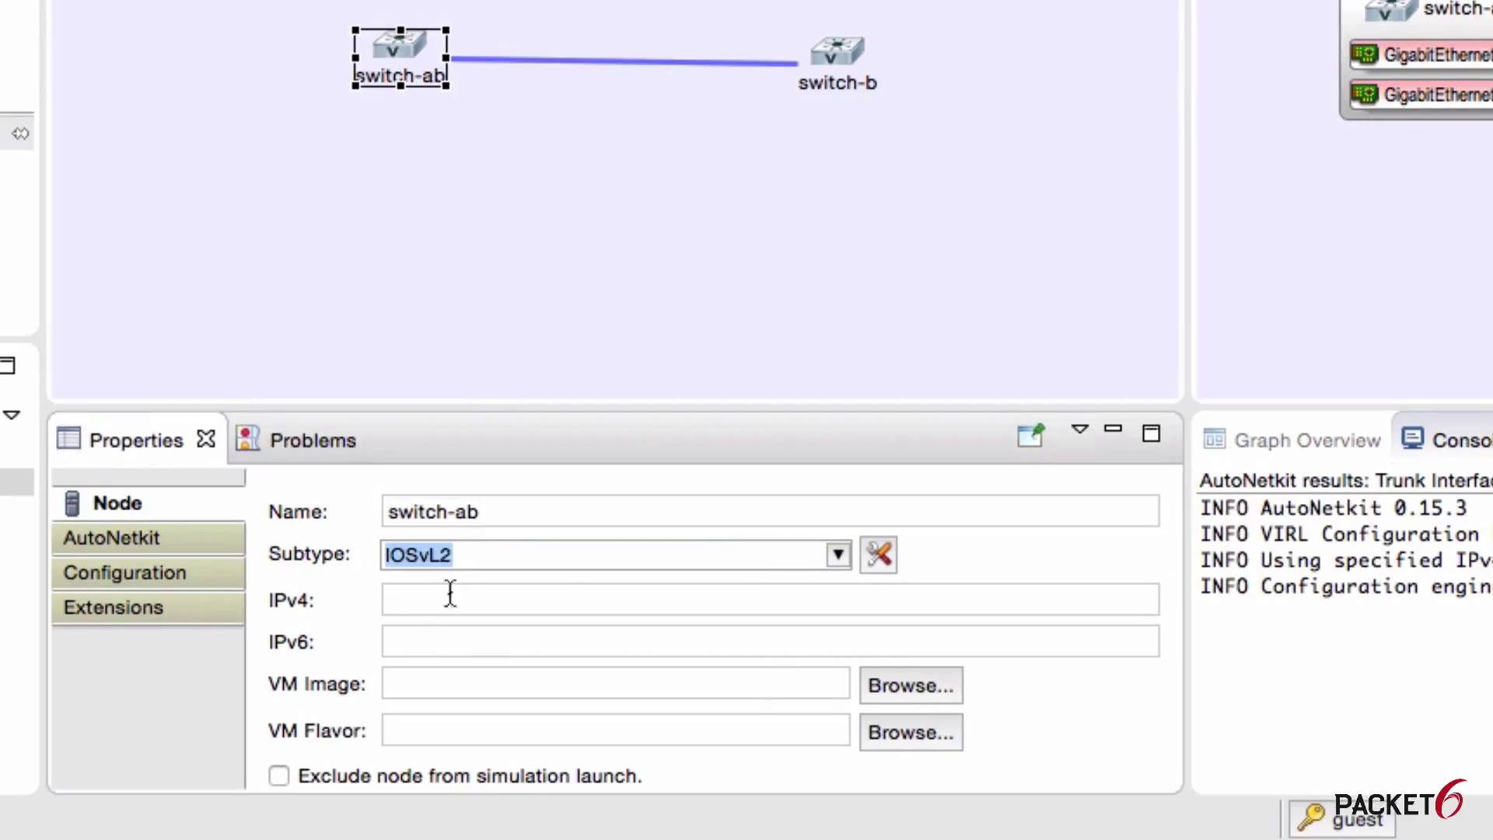
pyautogui.click(838, 555)
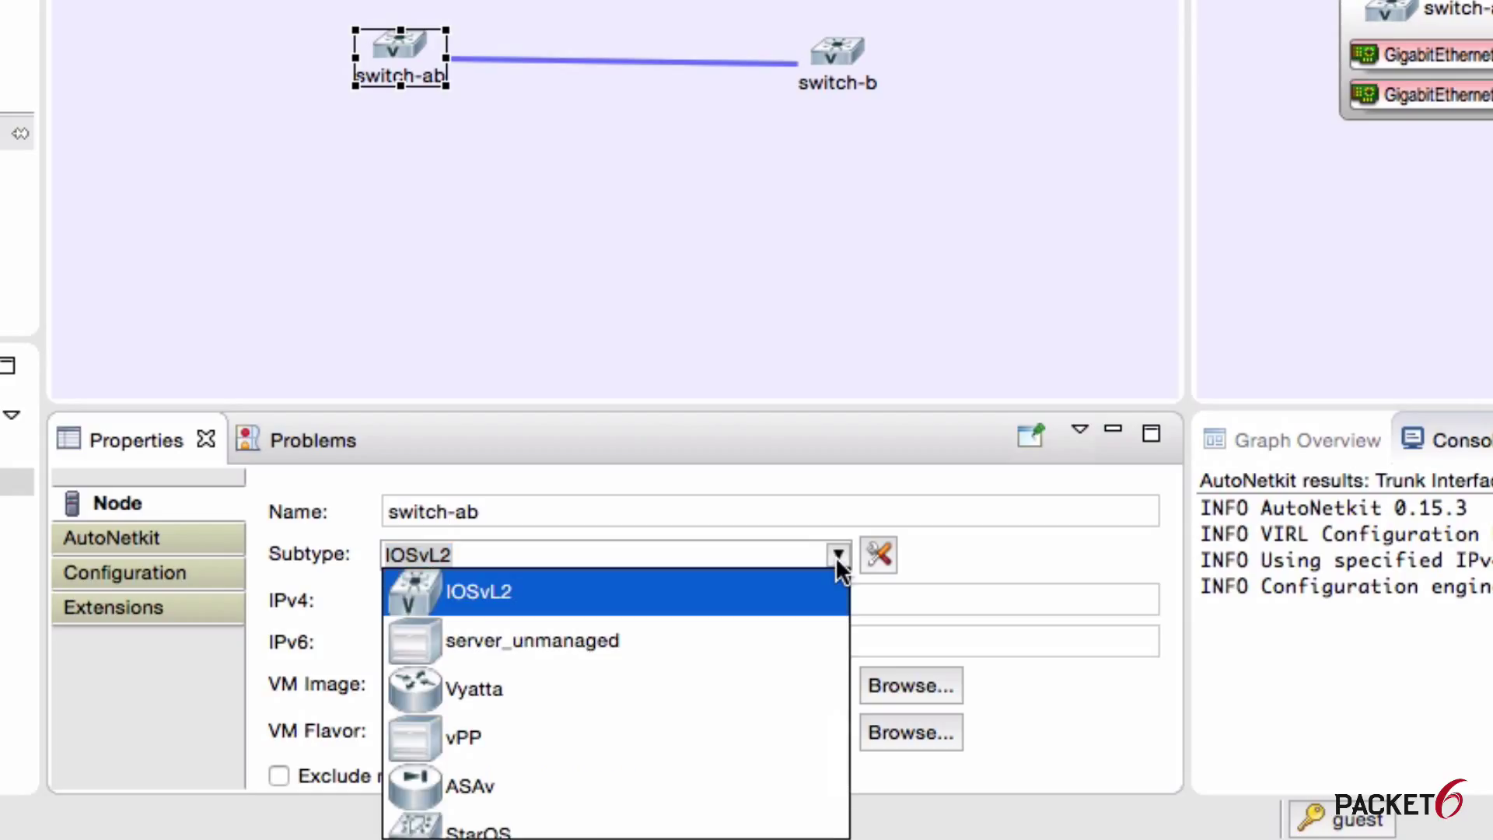
pyautogui.click(778, 505)
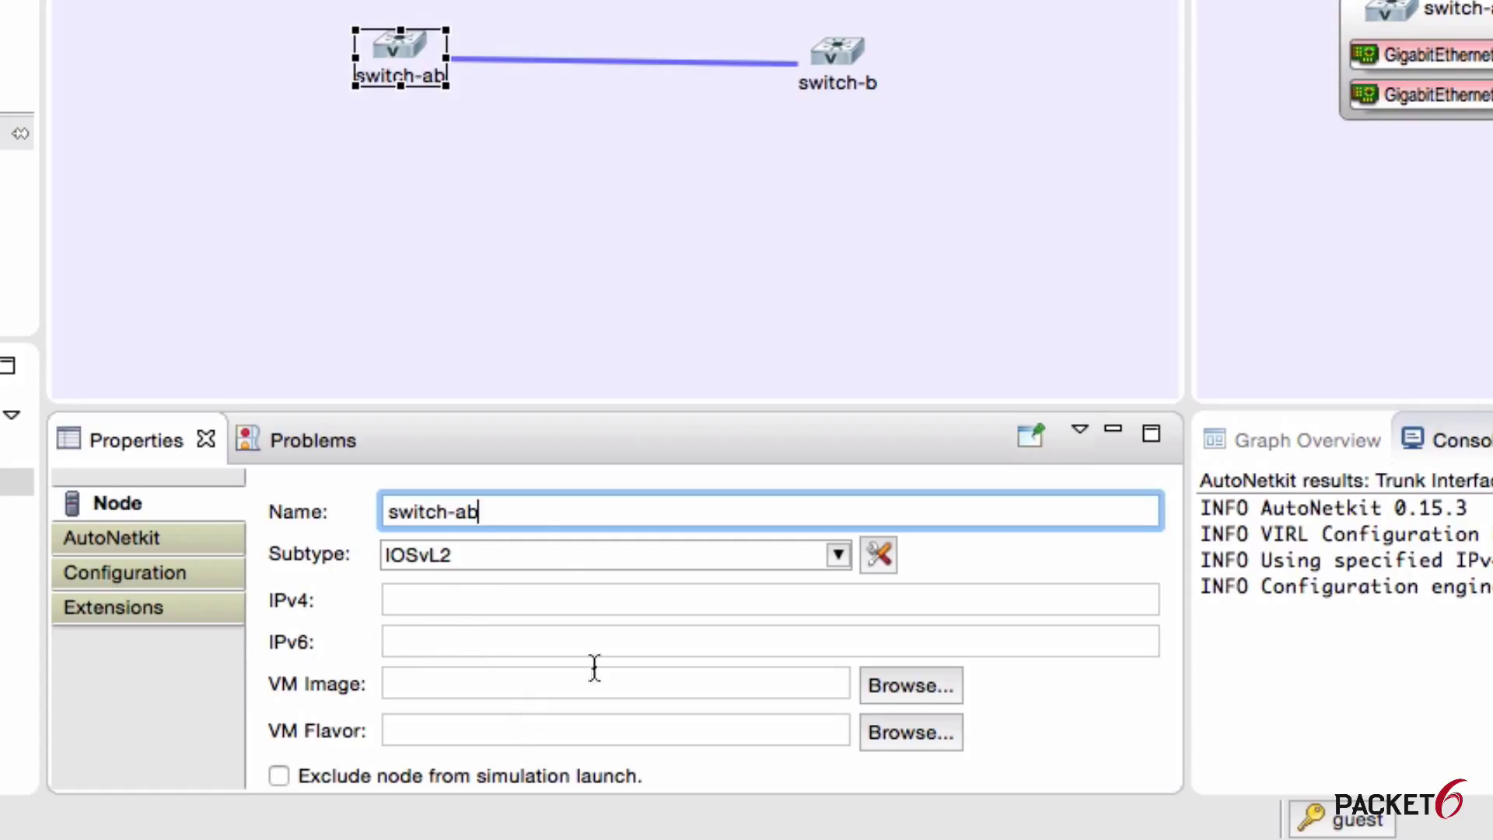
pyautogui.write('=')
pyautogui.press('BackSpace')
pyautogui.press('BackSpace')
pyautogui.press('Tab')
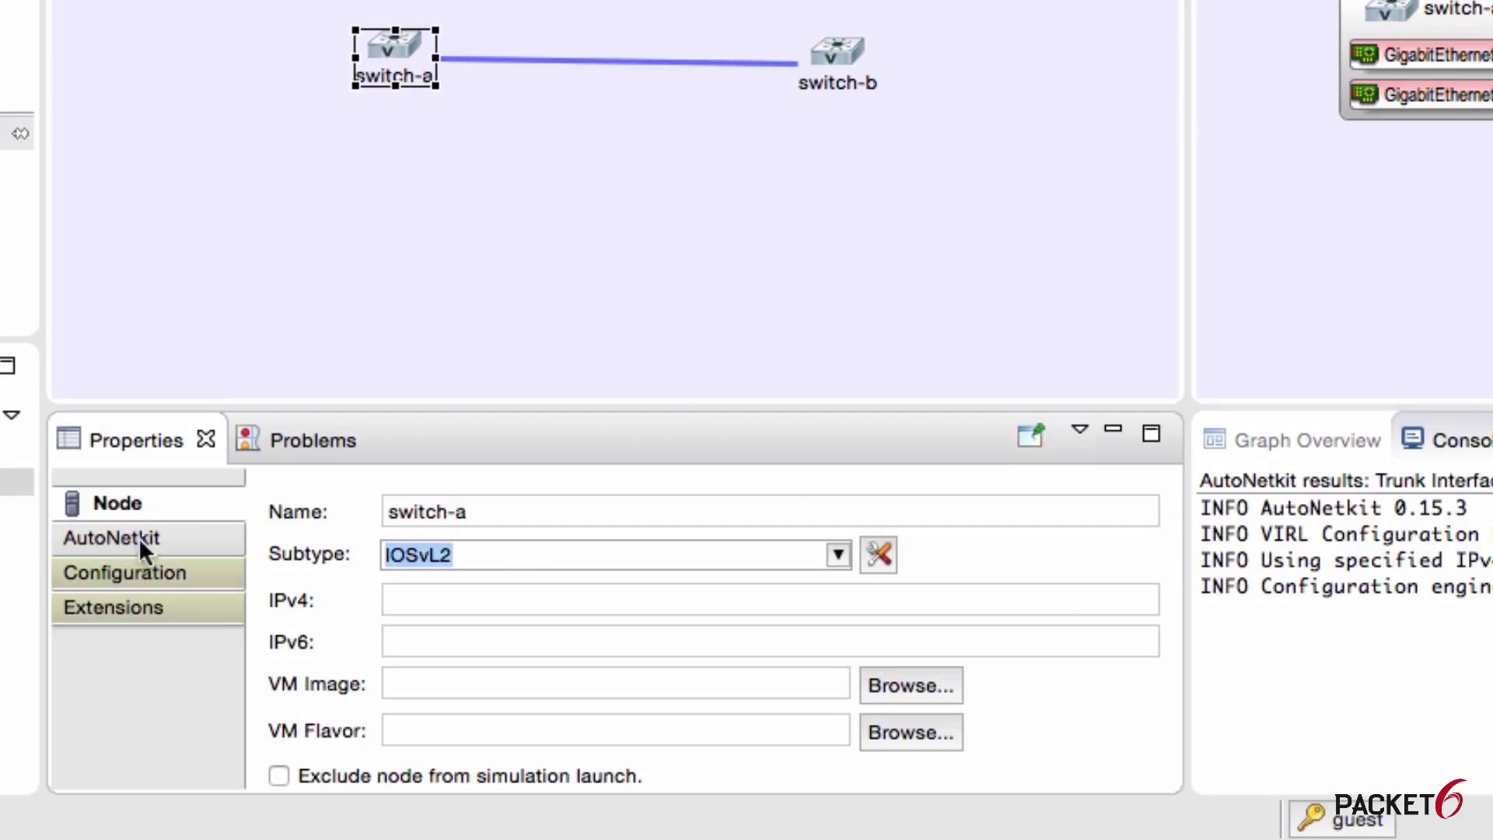
# Step: Show switch-a's AutoNetkit properties and set its IGP to <not specified>
pyautogui.click(132, 536)
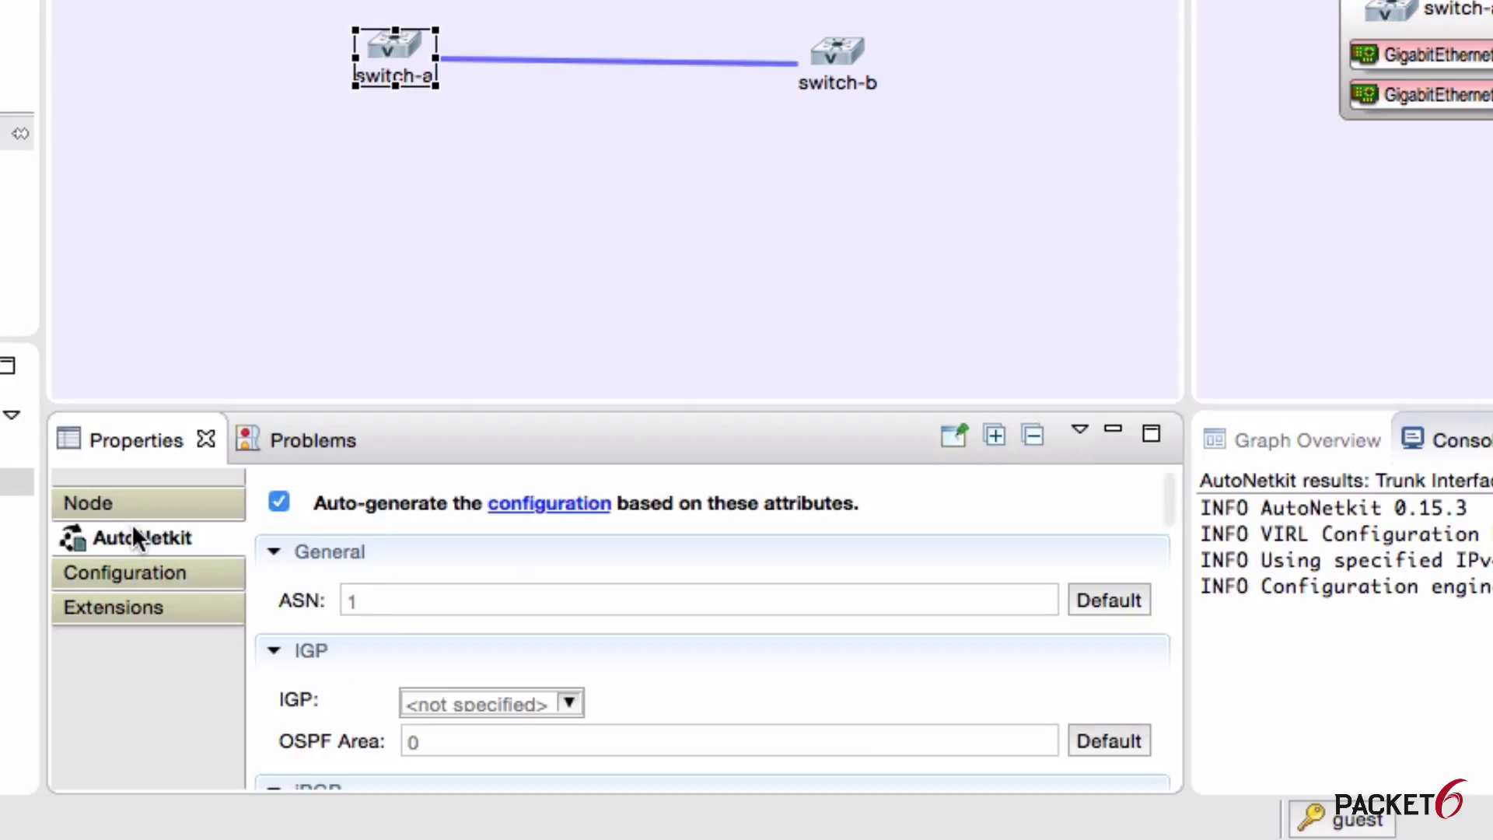
pyautogui.moveTo(405, 612)
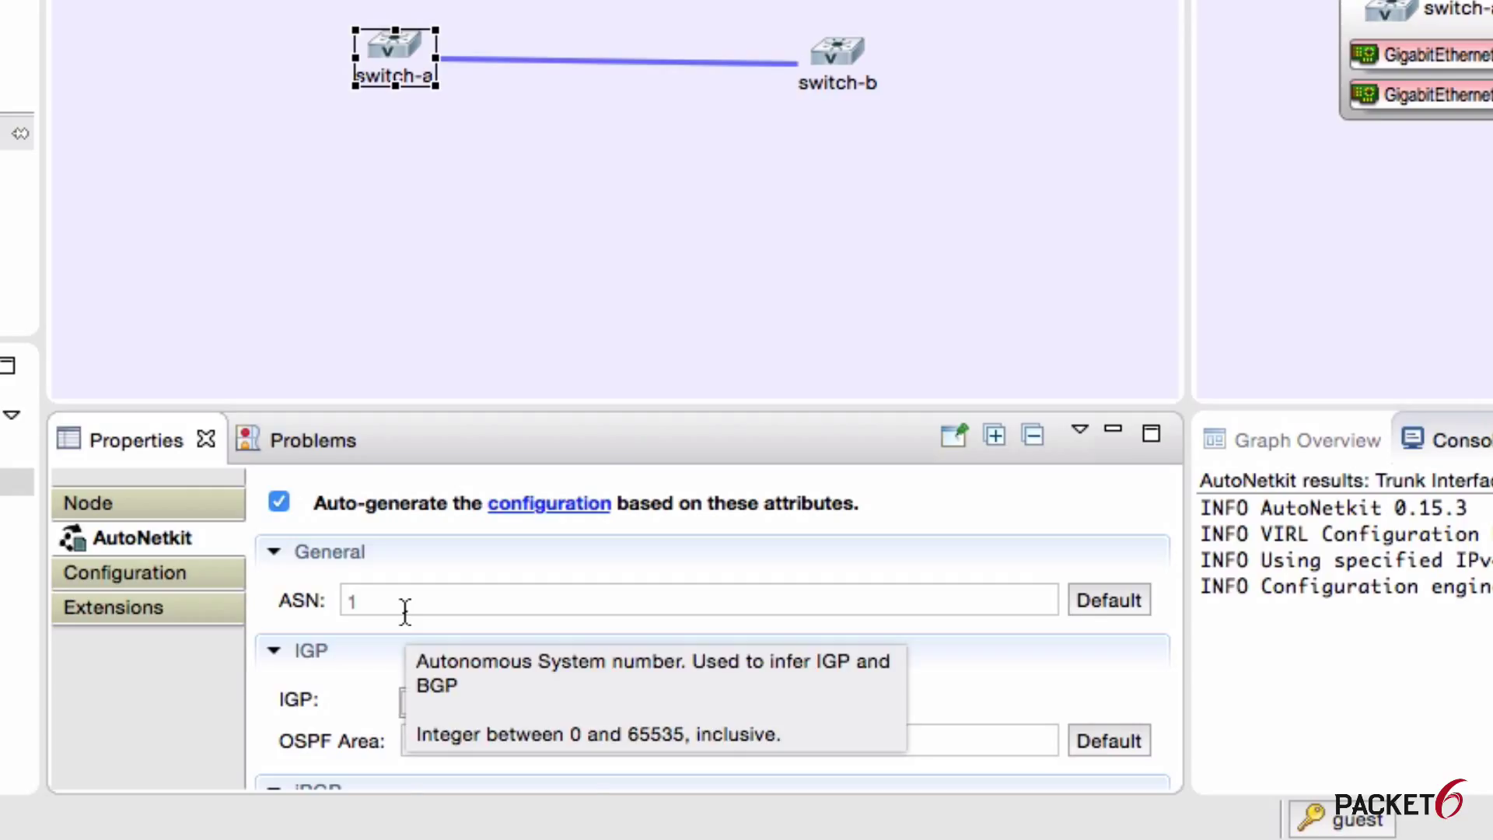
pyautogui.scroll(-5, 405, 612)
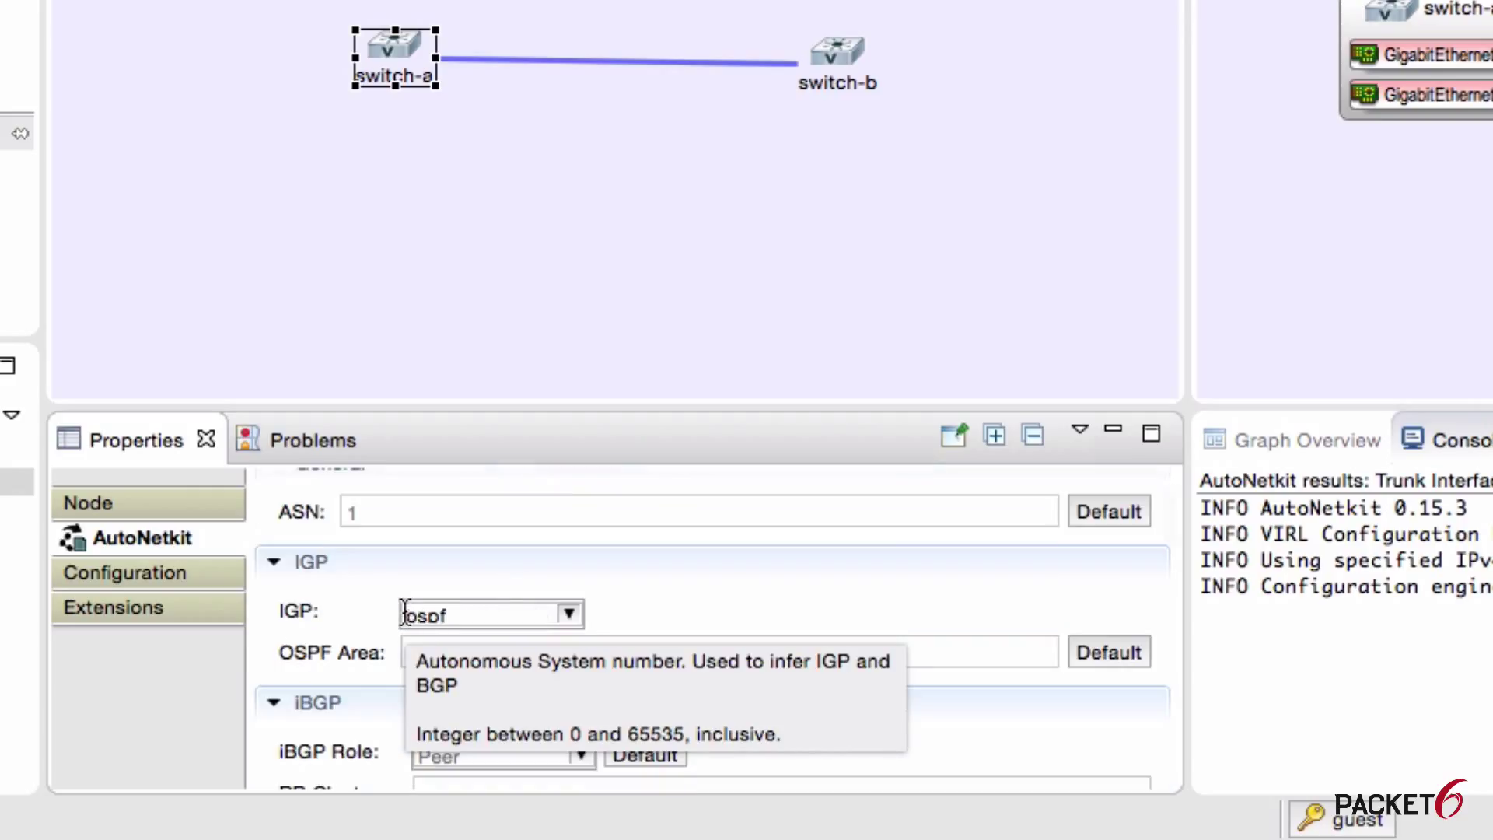
pyautogui.click(569, 614)
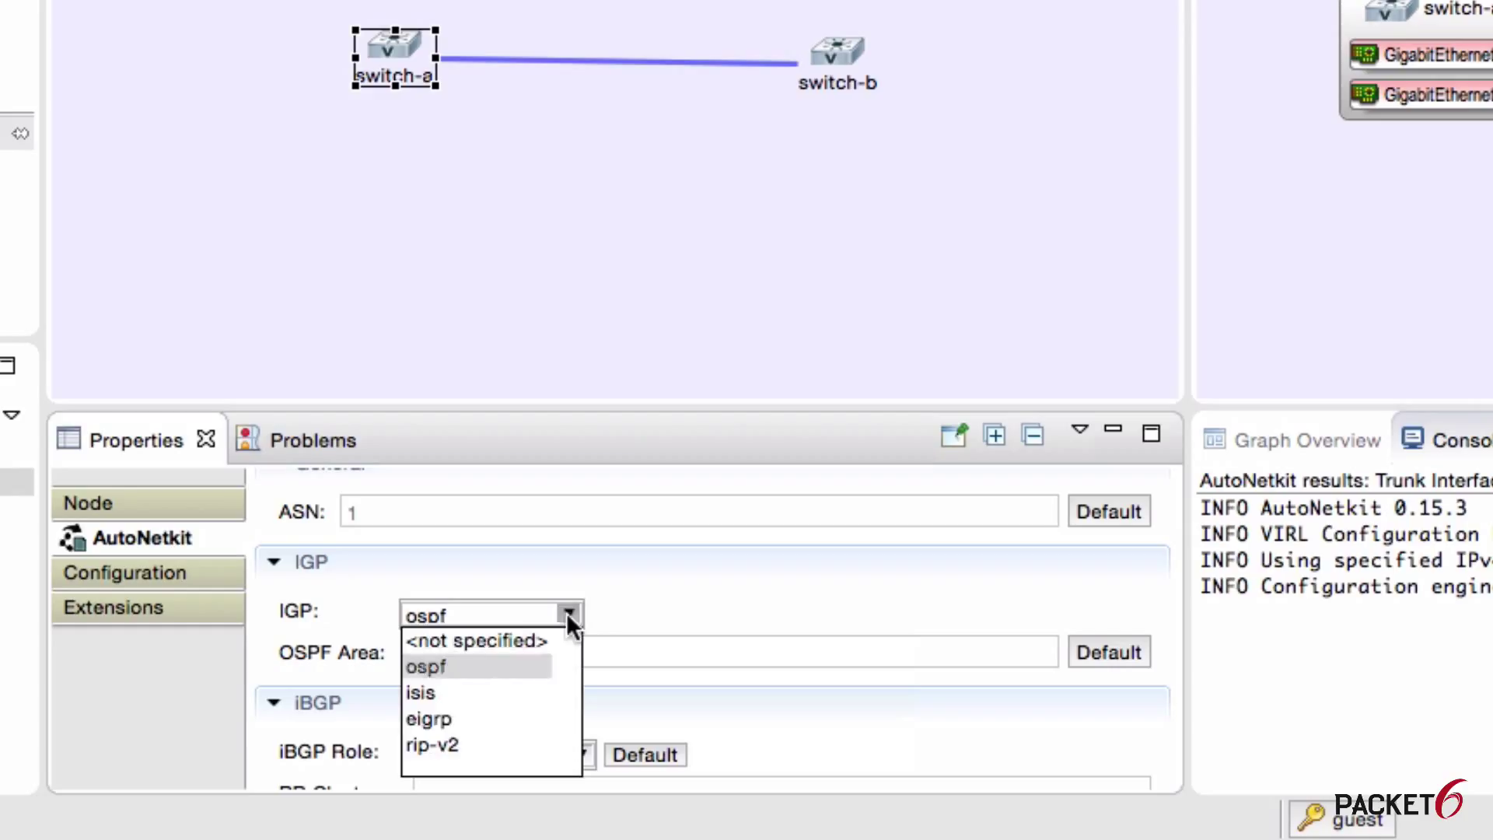
pyautogui.click(529, 641)
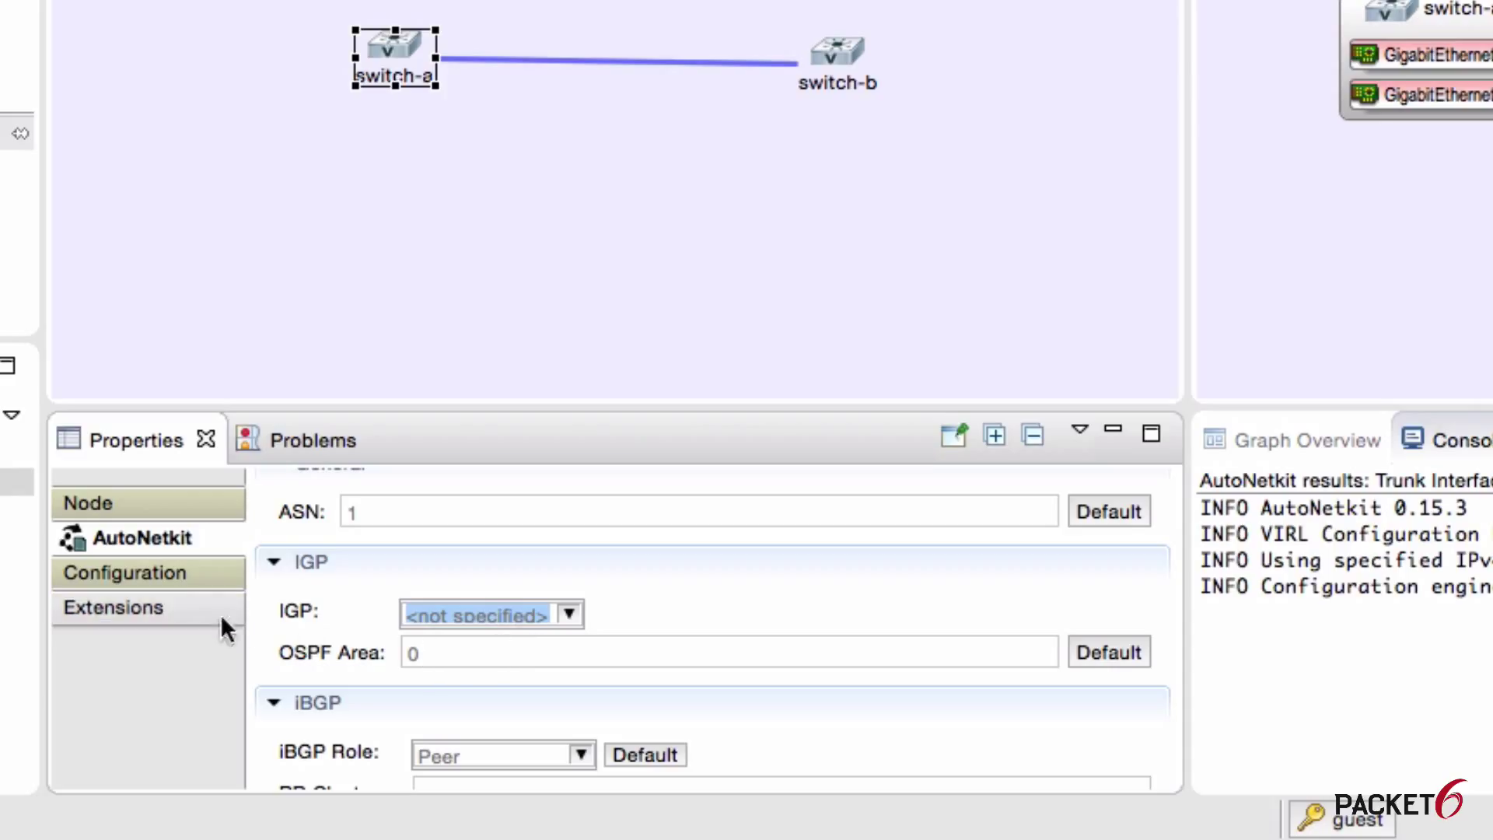
# Step: Display switch-a's generated IOSvL2 config and scroll through its vty, console and hostname lines
pyautogui.click(135, 581)
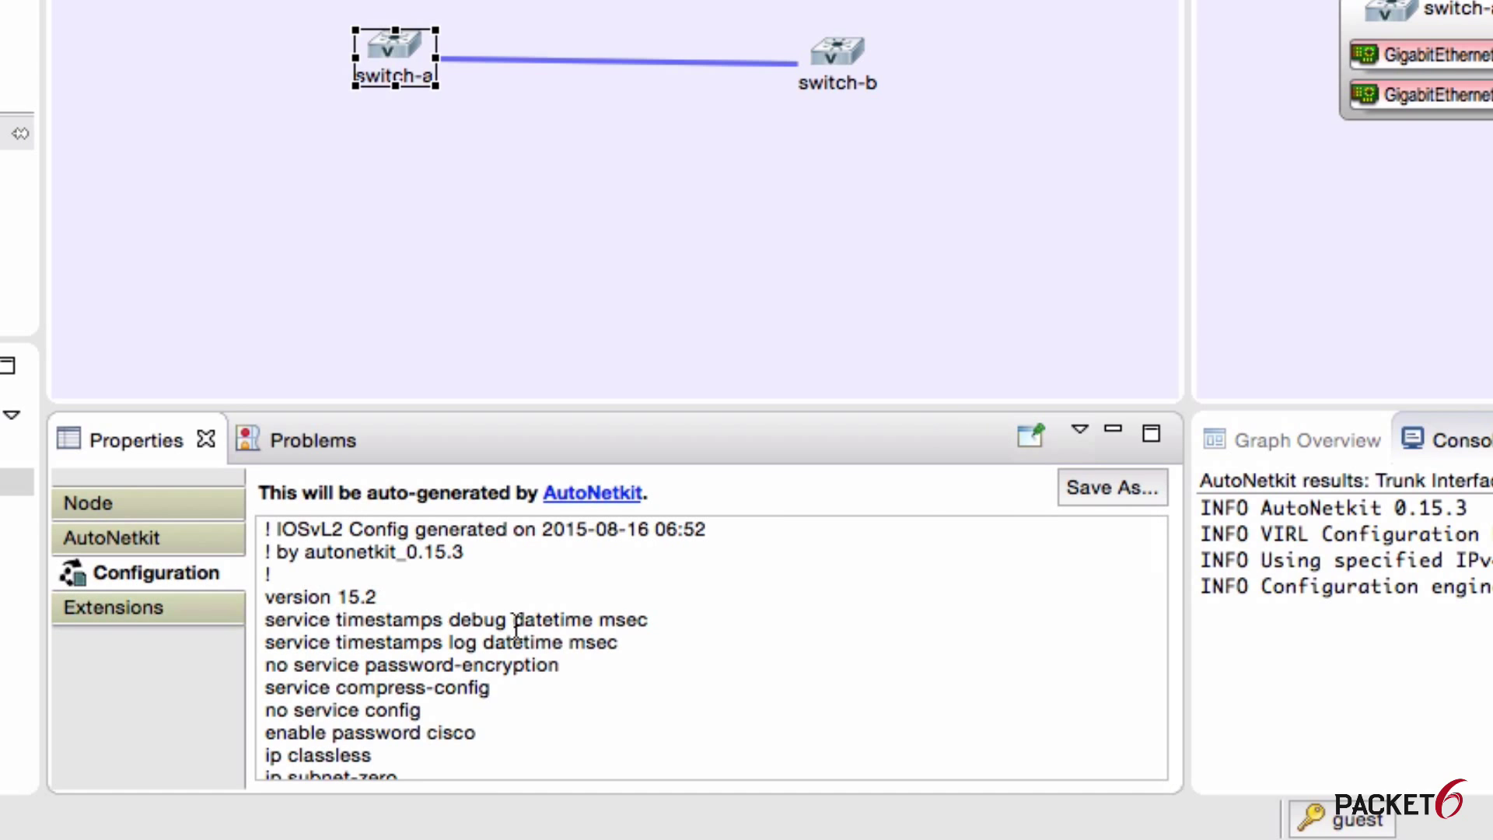
pyautogui.scroll(-4, 517, 622)
pyautogui.scroll(-7, 516, 626)
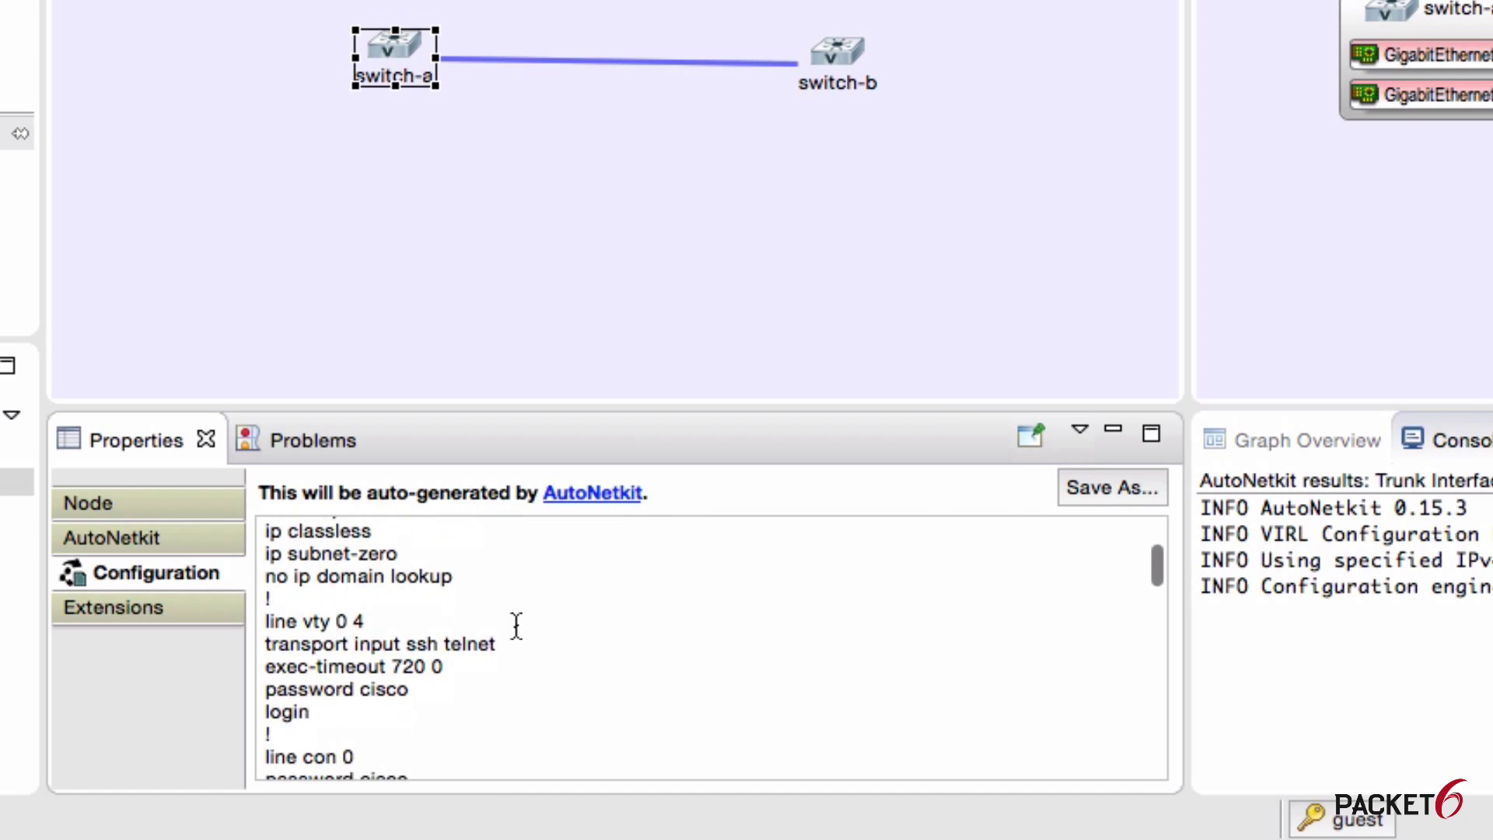
pyautogui.scroll(-5, 517, 625)
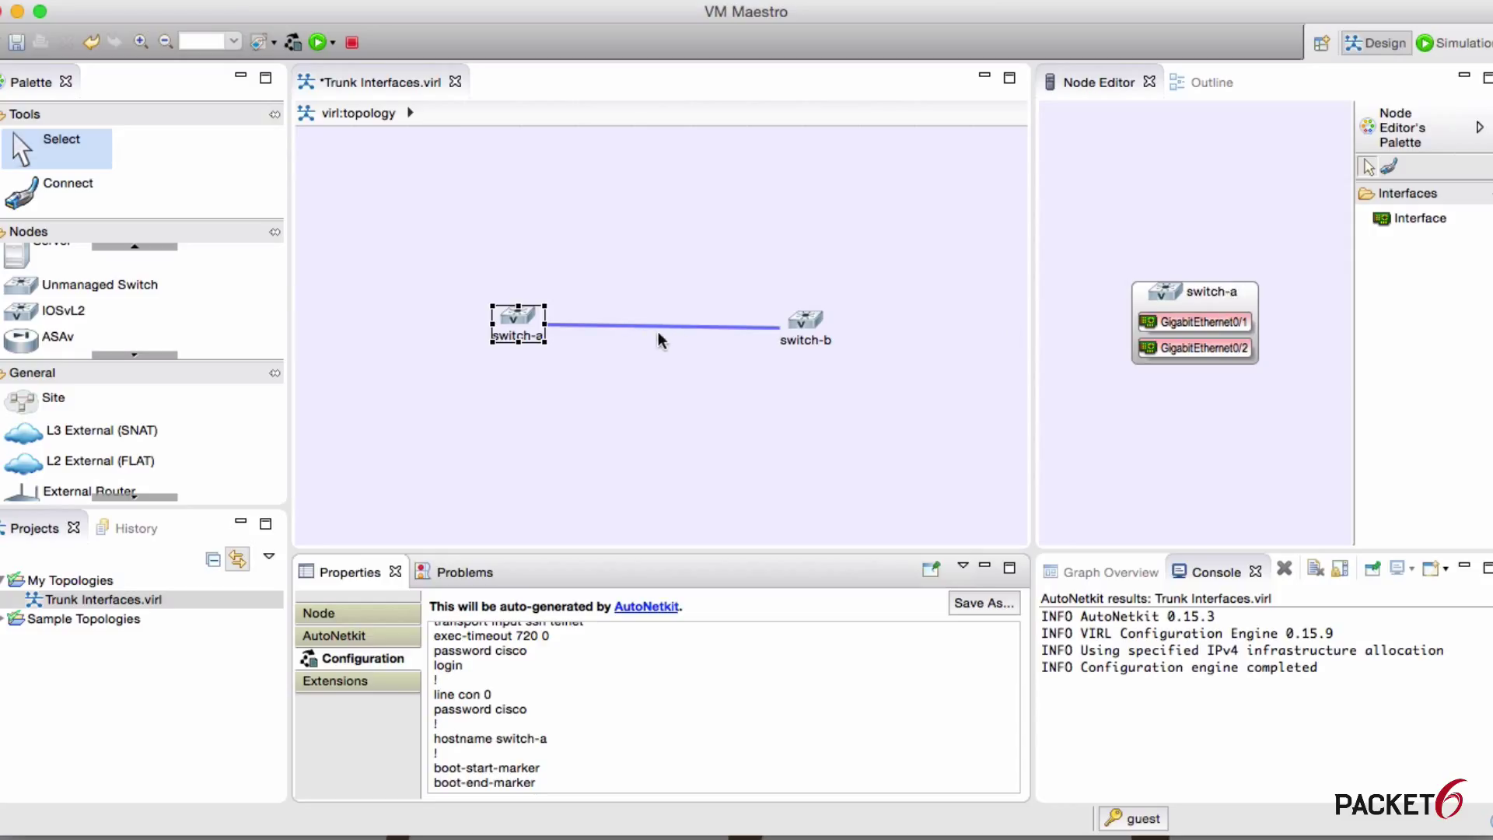
# Step: Delete the GigabitEthernet0/2 link between the switches, undo once, and delete it again
pyautogui.click(691, 335)
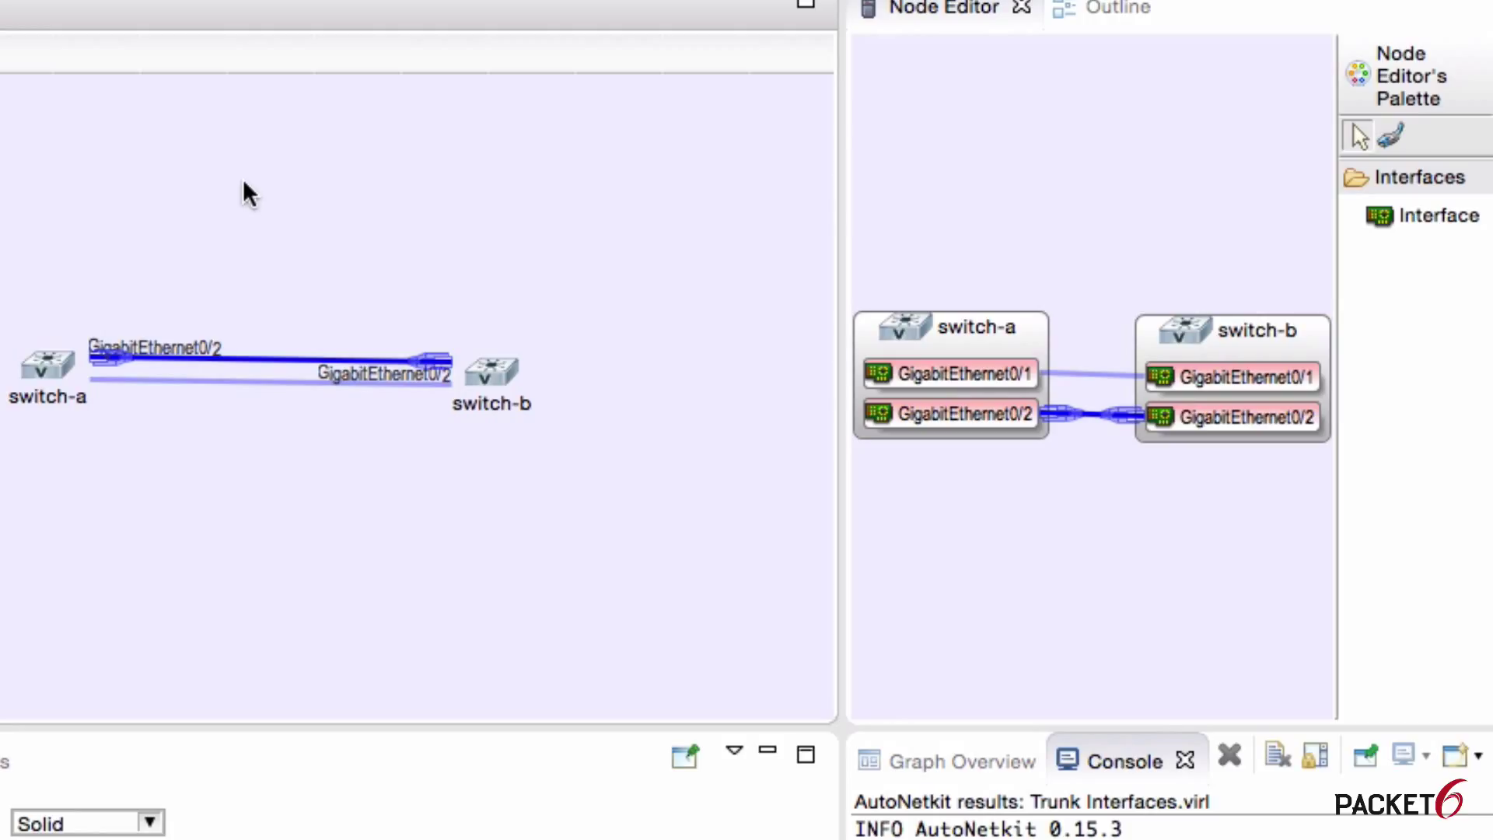
pyautogui.press('Delete')
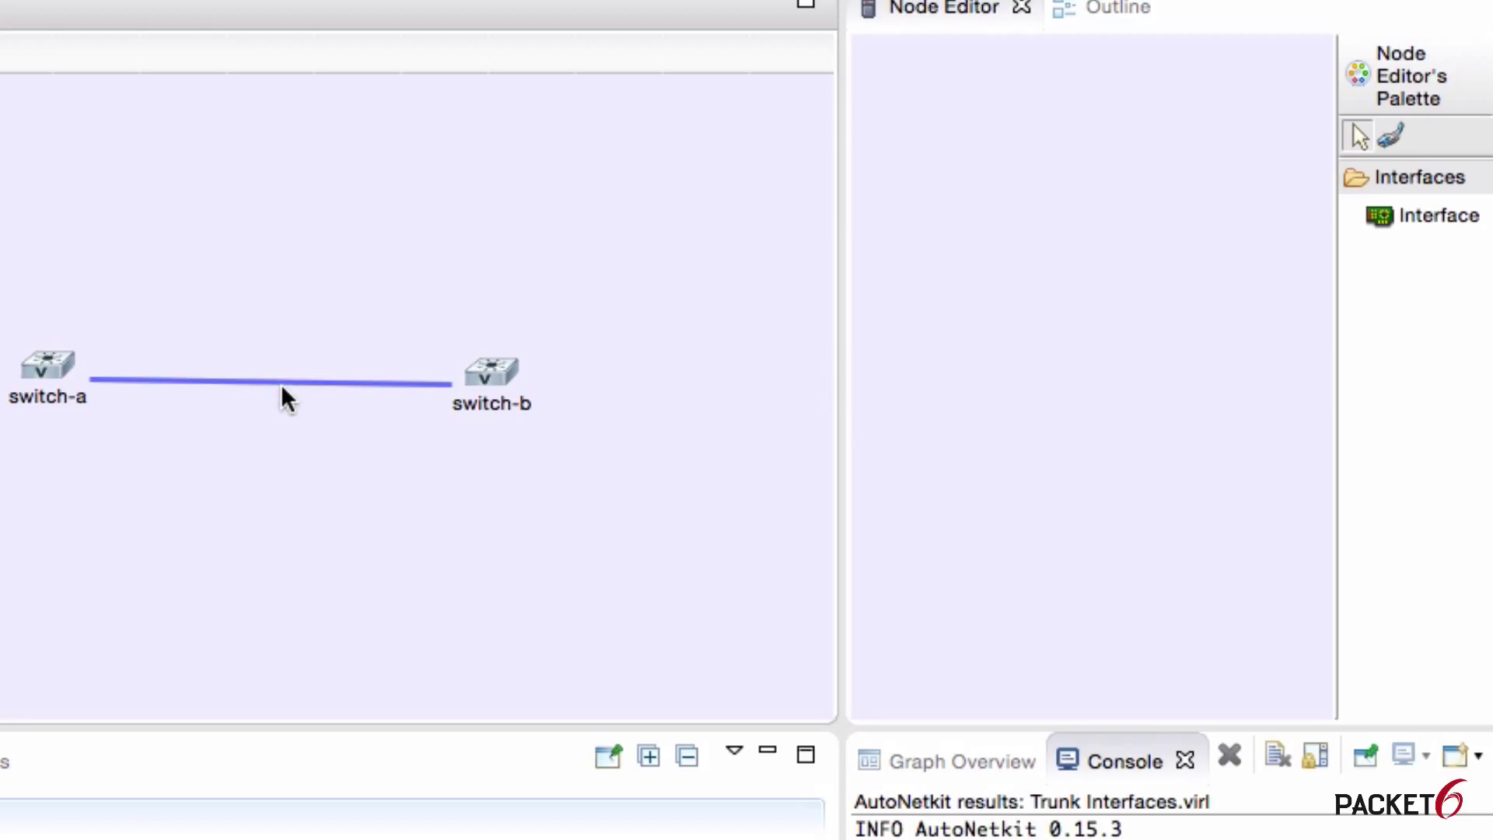
pyautogui.press('super+z')
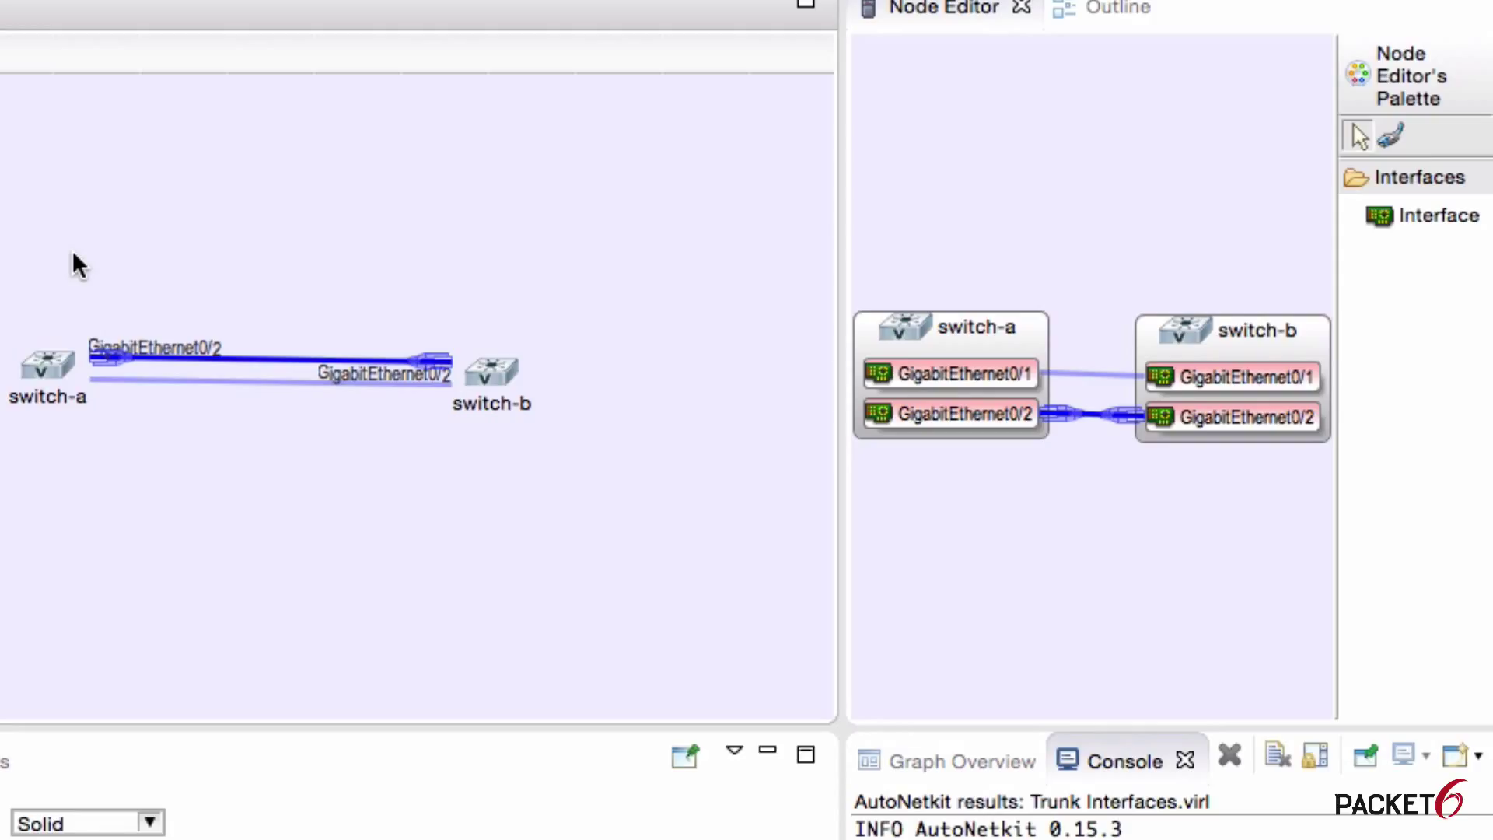
pyautogui.press('Delete')
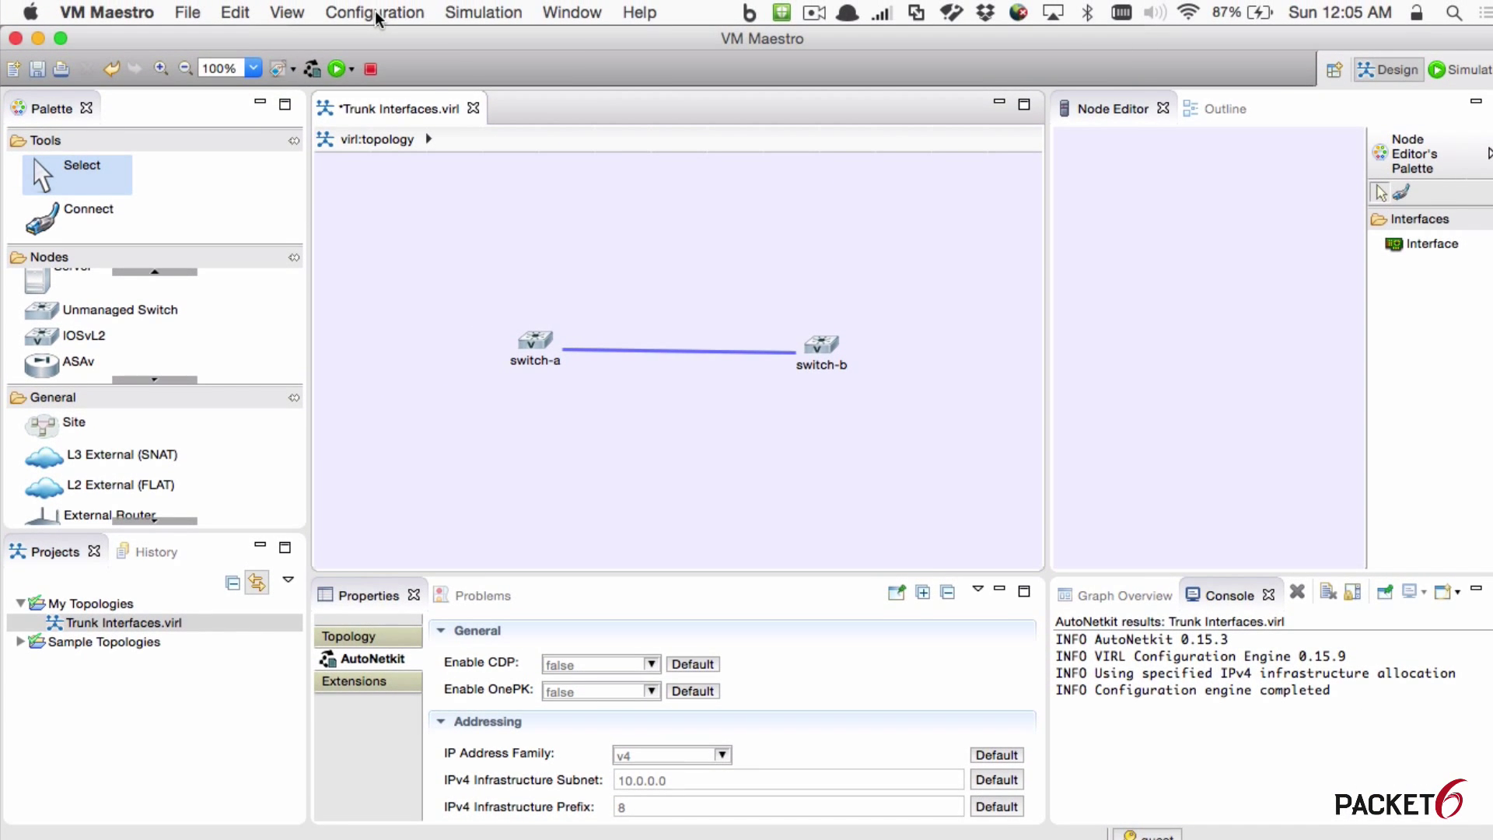
# Step: Run AutoNetkit's Build Initial Configurations and accept viewing the configuration changes
pyautogui.click(375, 12)
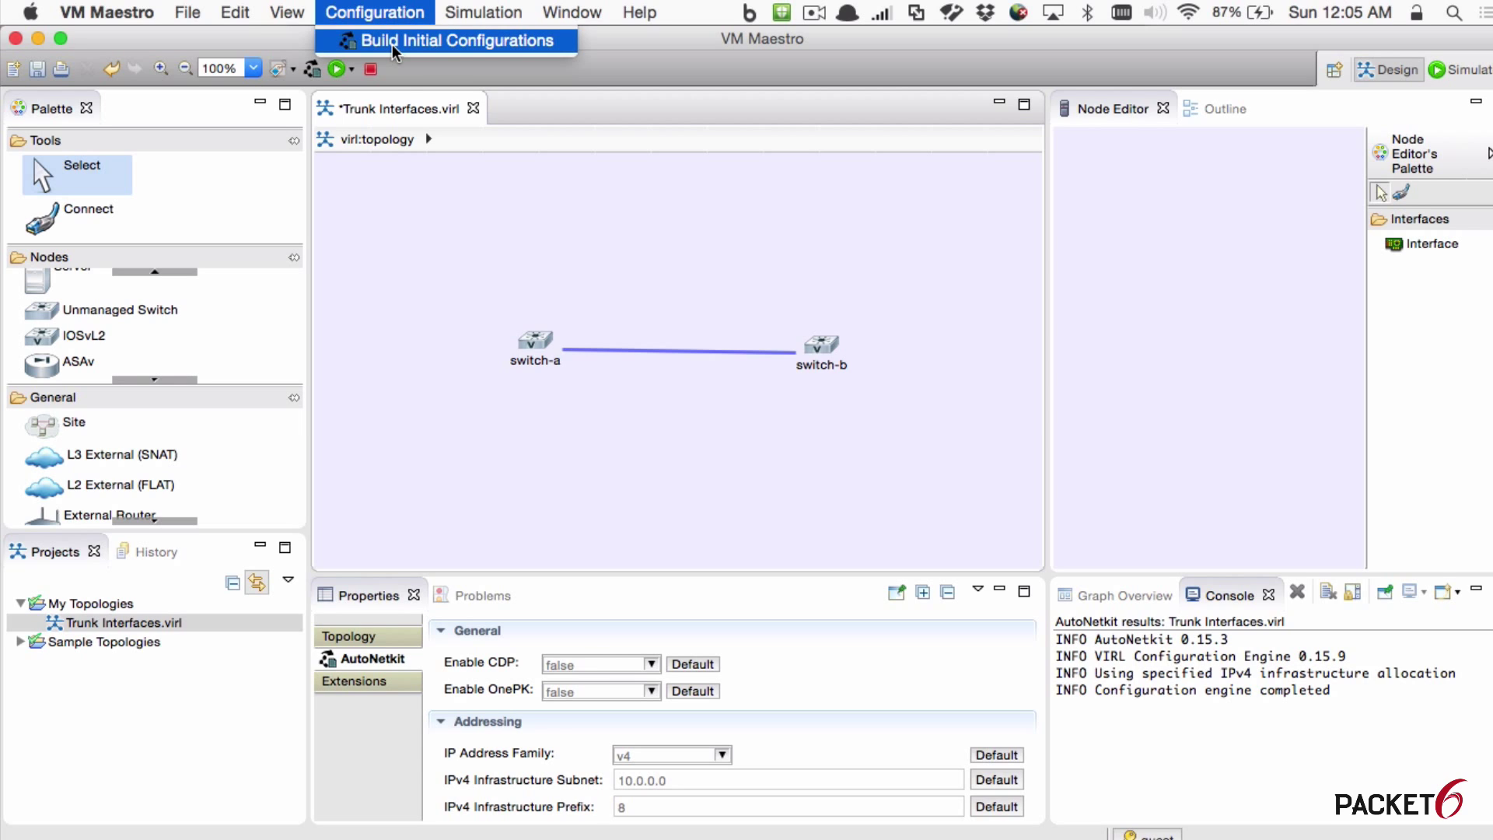
pyautogui.click(393, 210)
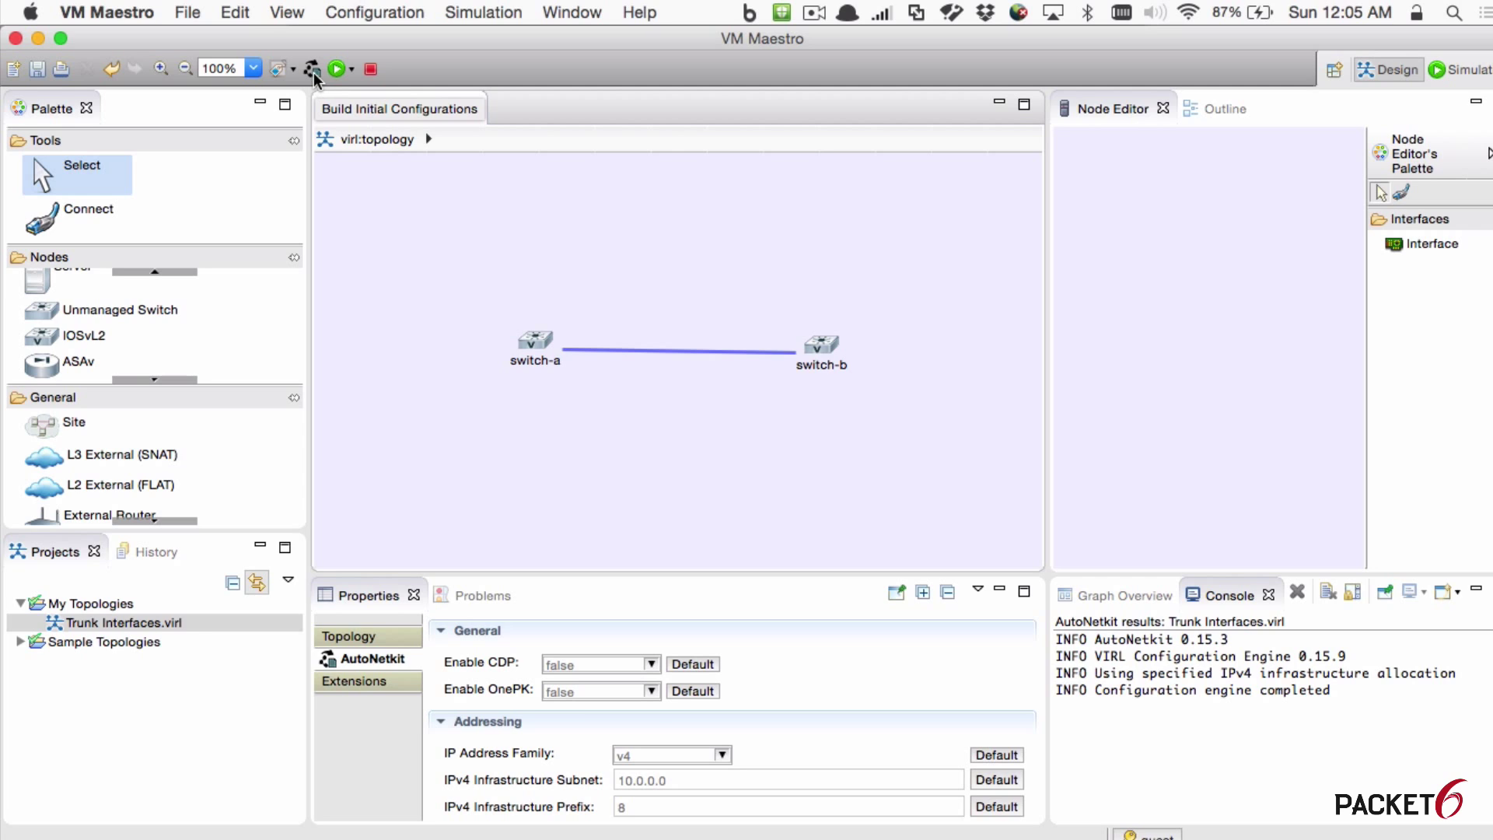
pyautogui.click(312, 70)
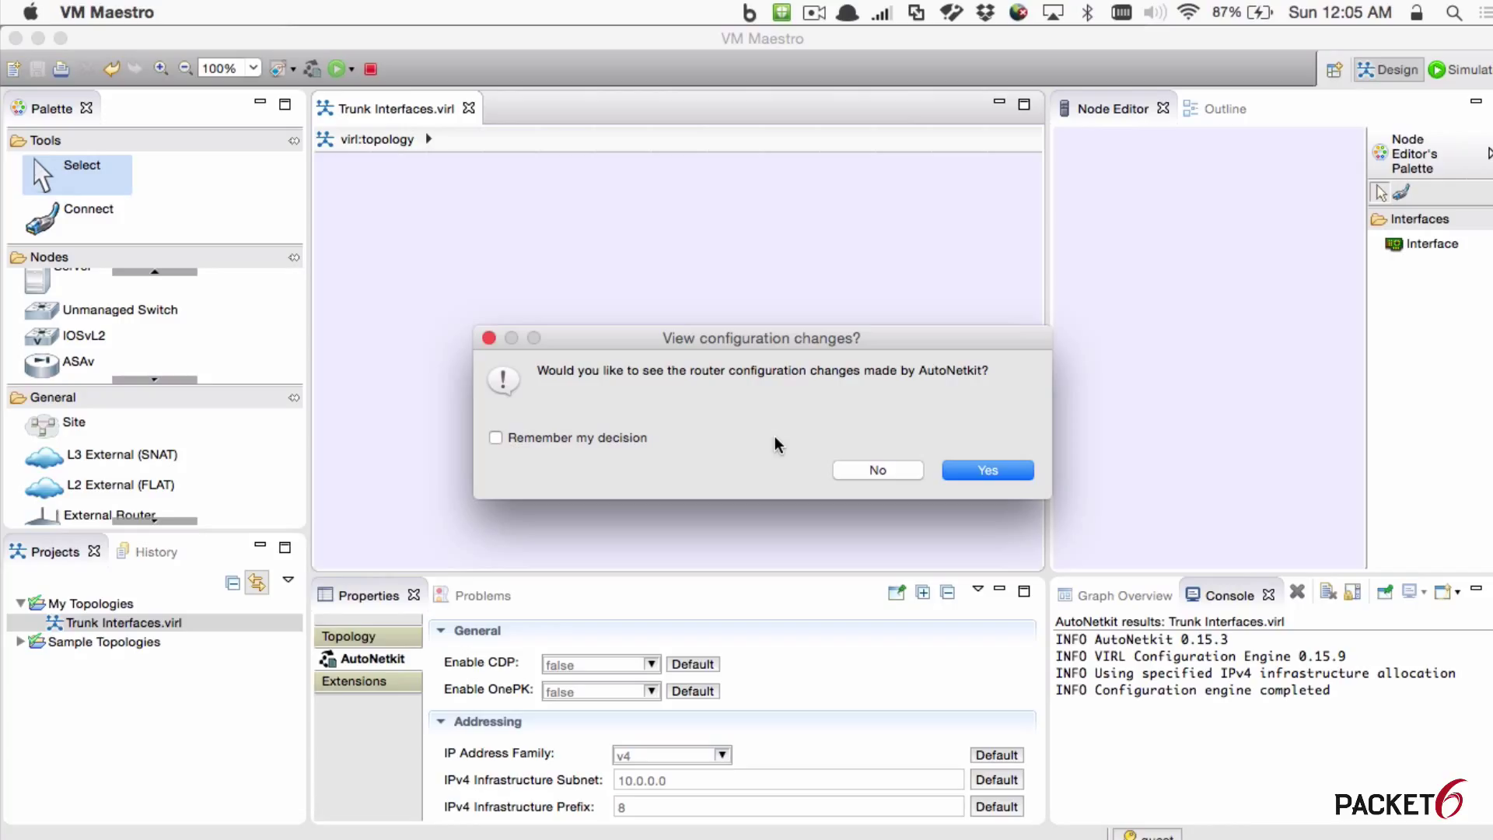
pyautogui.click(990, 476)
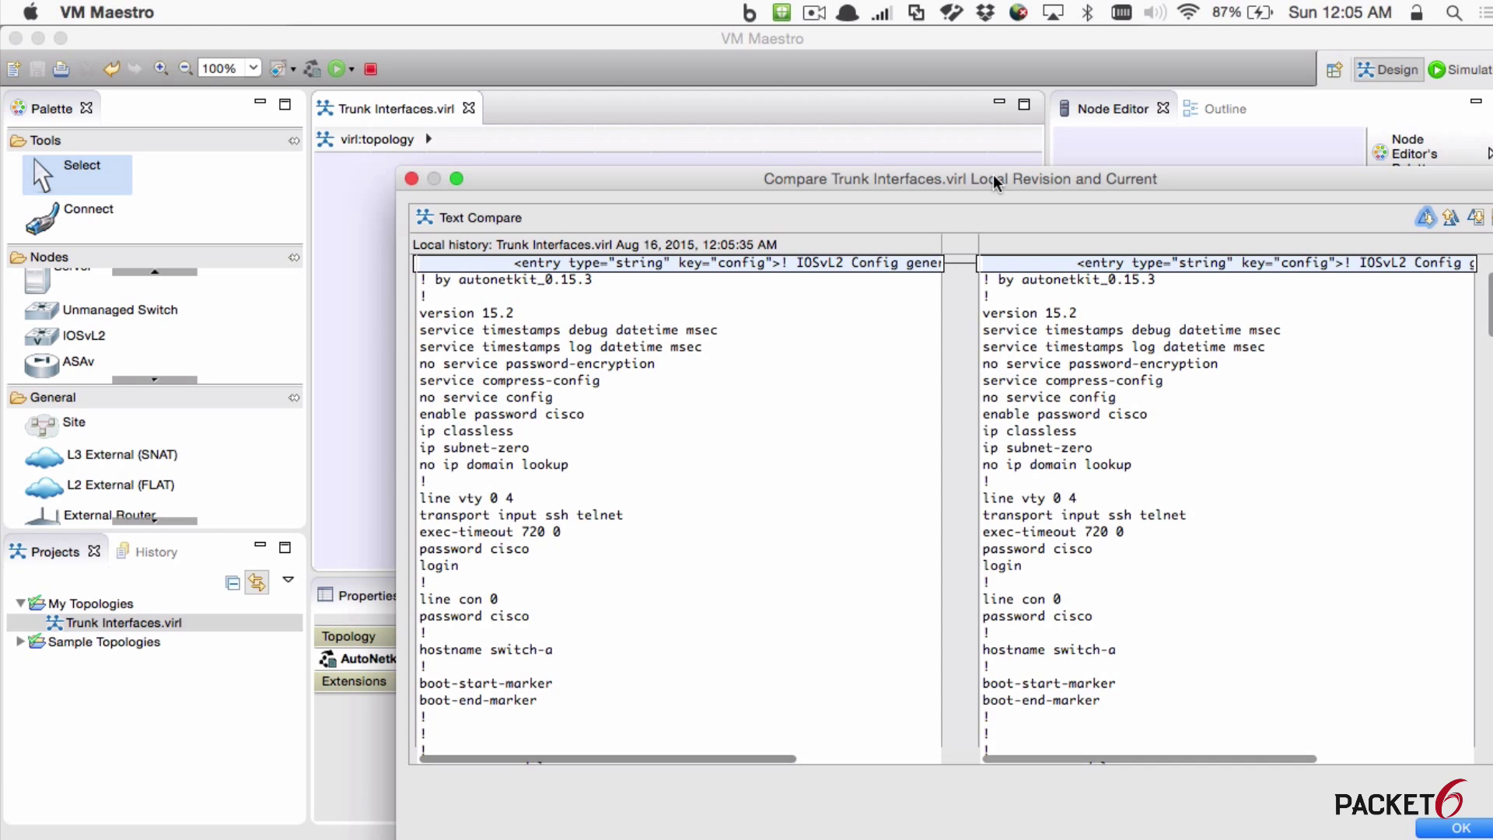
# Step: Review the previous-versus-current config comparison, close it, and open the AutoNetkit Visualization
pyautogui.moveTo(995, 182); pyautogui.dragTo(864, 130)
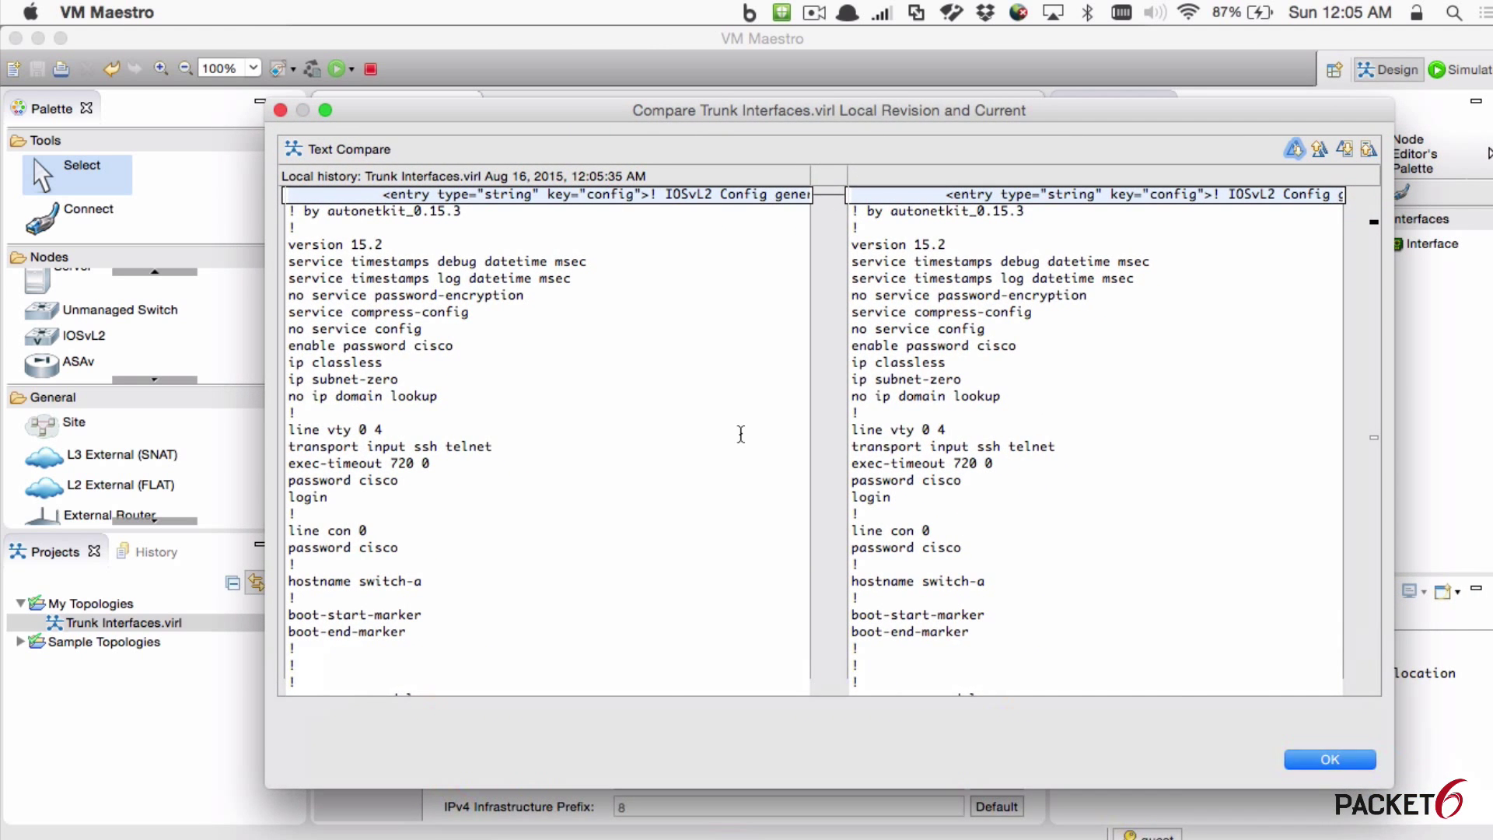
pyautogui.scroll(-10, 741, 434)
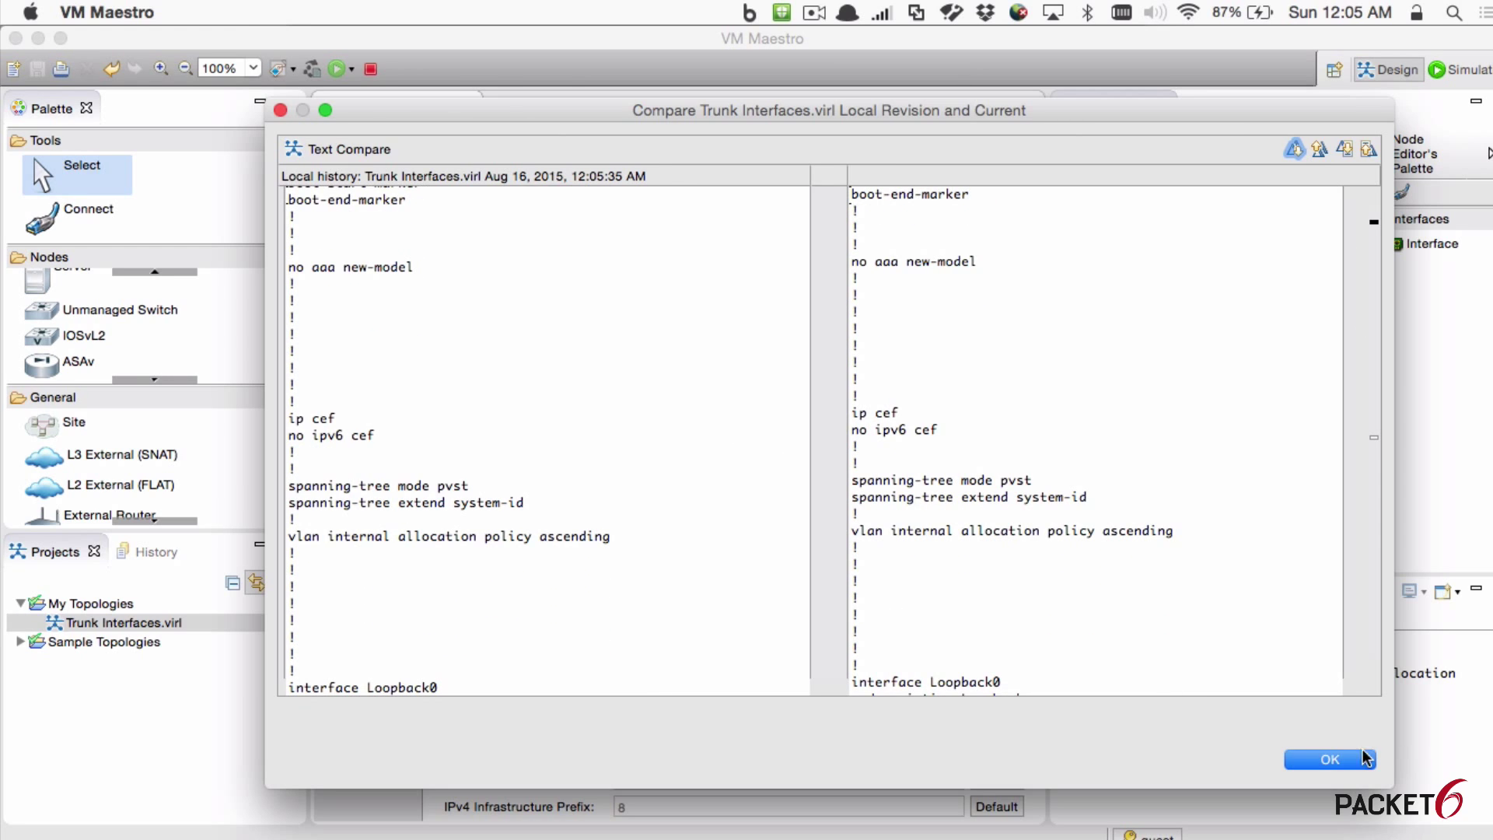
pyautogui.click(1328, 758)
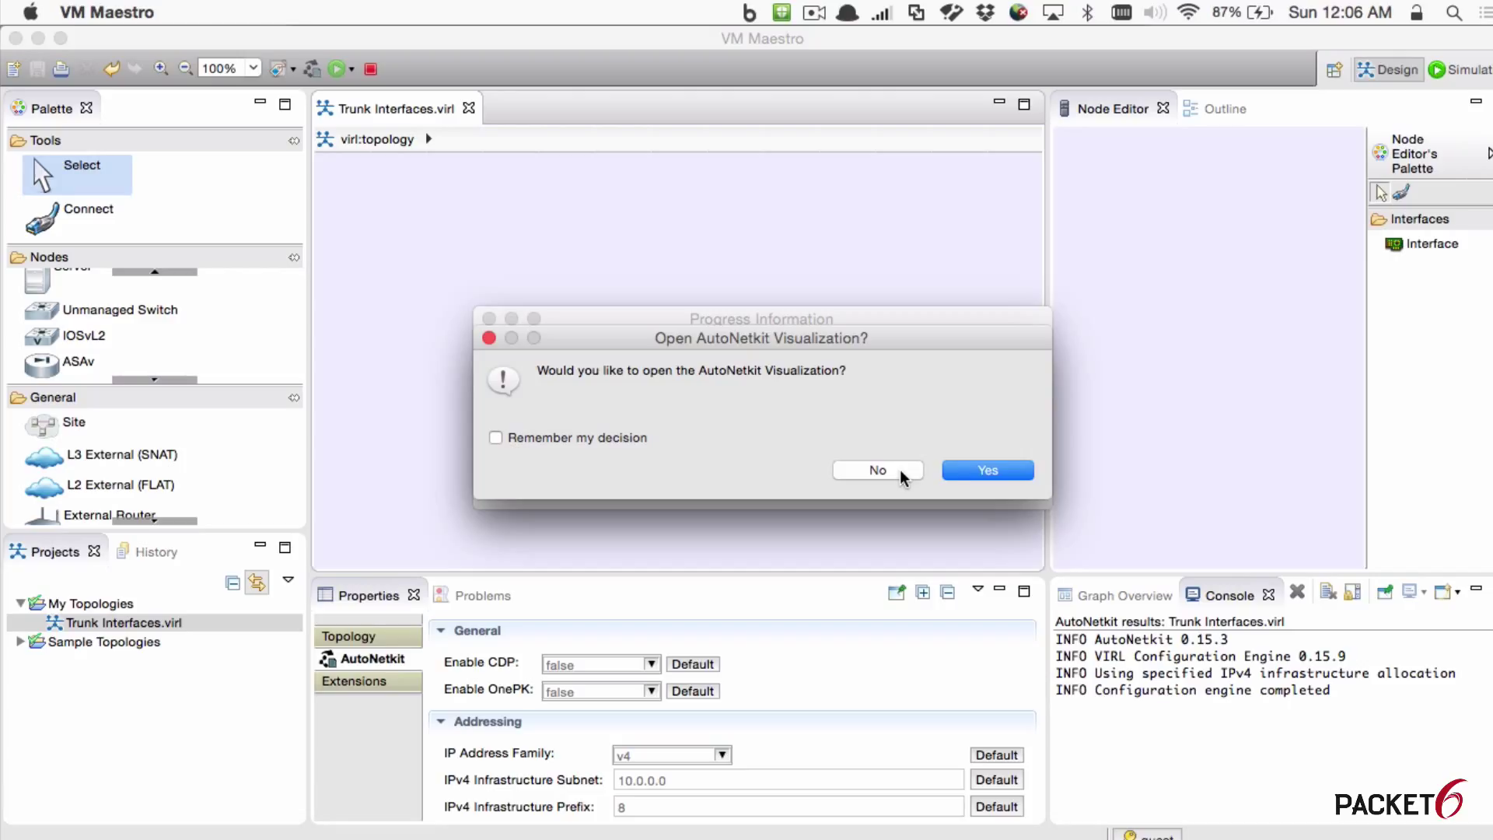
pyautogui.click(980, 472)
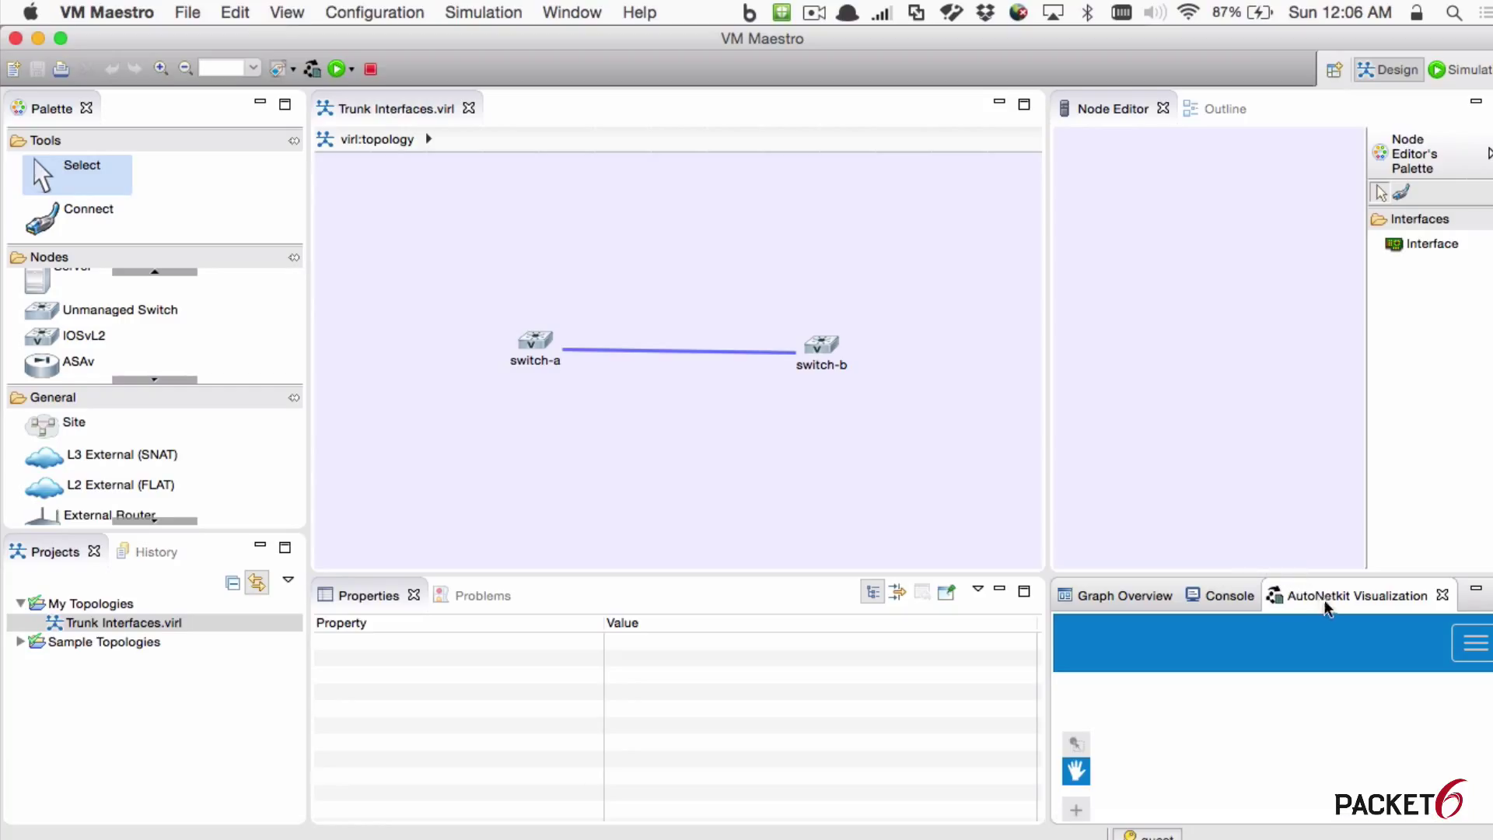
# Step: Dock and zoom into the AutoNetkit Visualization, then switch back to the Trunk Interfaces.virl editor
pyautogui.moveTo(1327, 609); pyautogui.dragTo(941, 335)
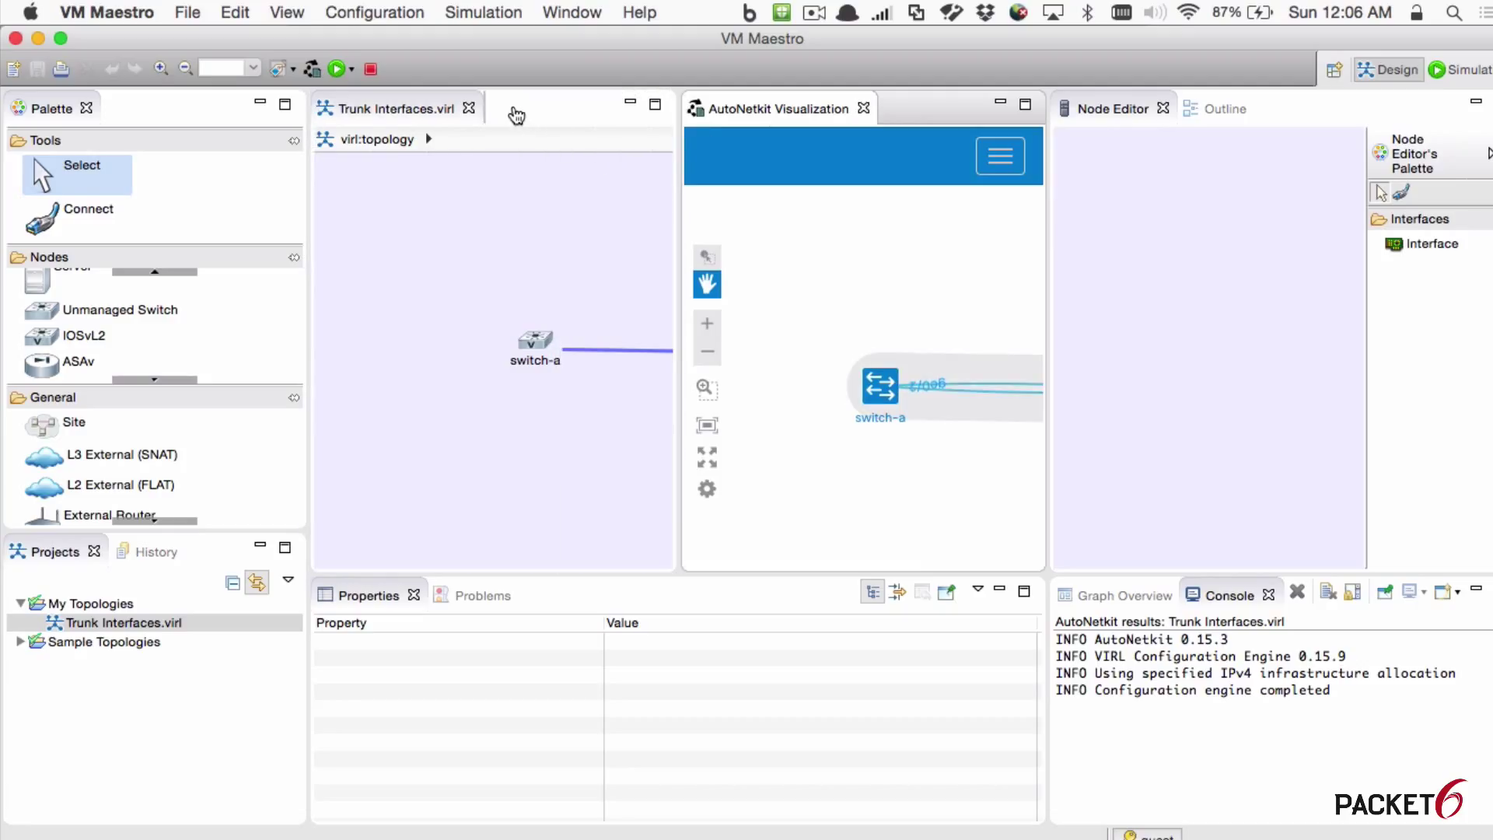
pyautogui.moveTo(516, 116); pyautogui.dragTo(513, 105)
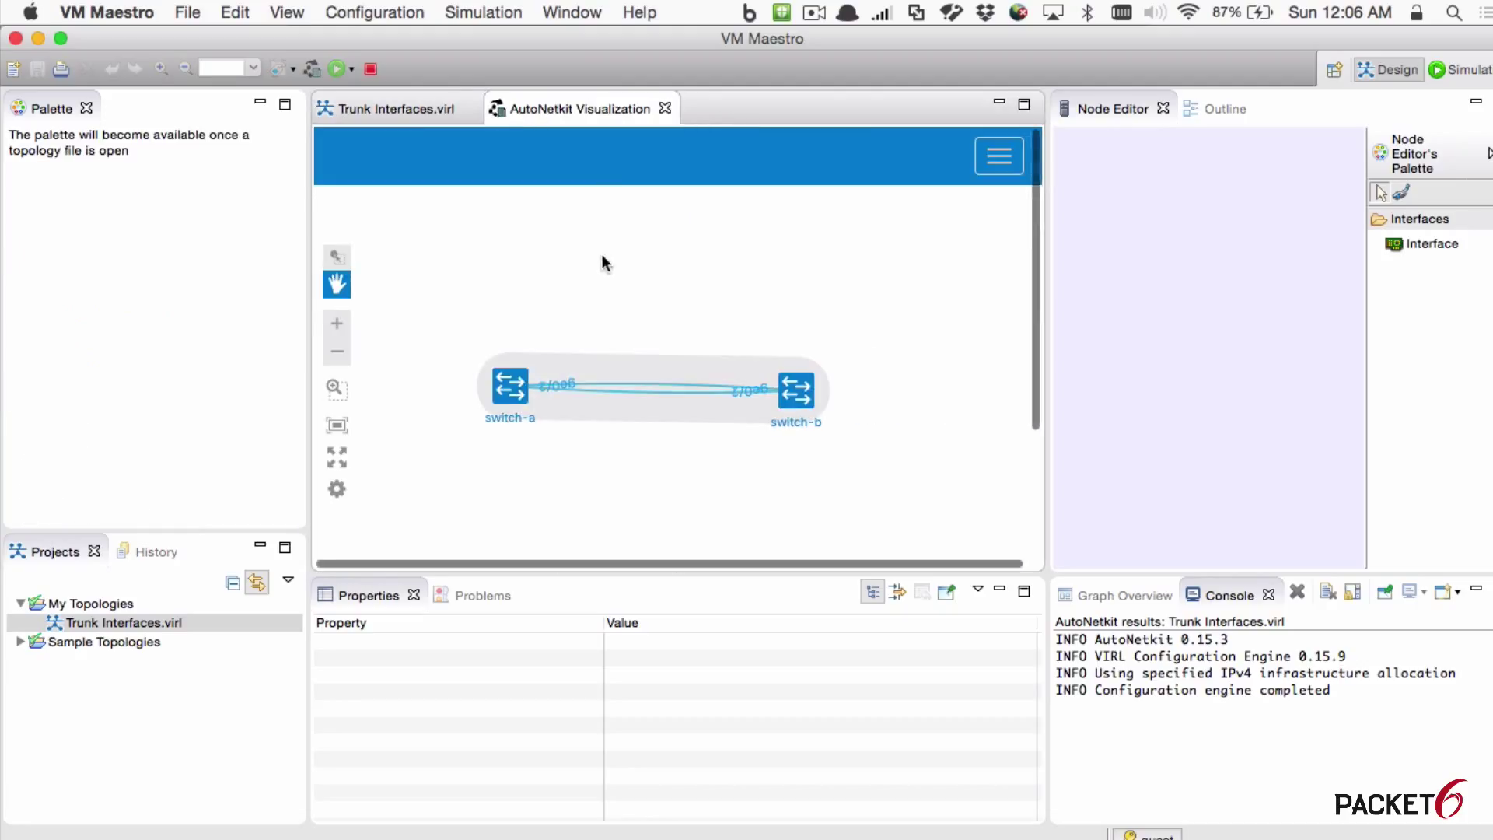
pyautogui.click(337, 323)
pyautogui.click(336, 323)
pyautogui.moveTo(438, 341)
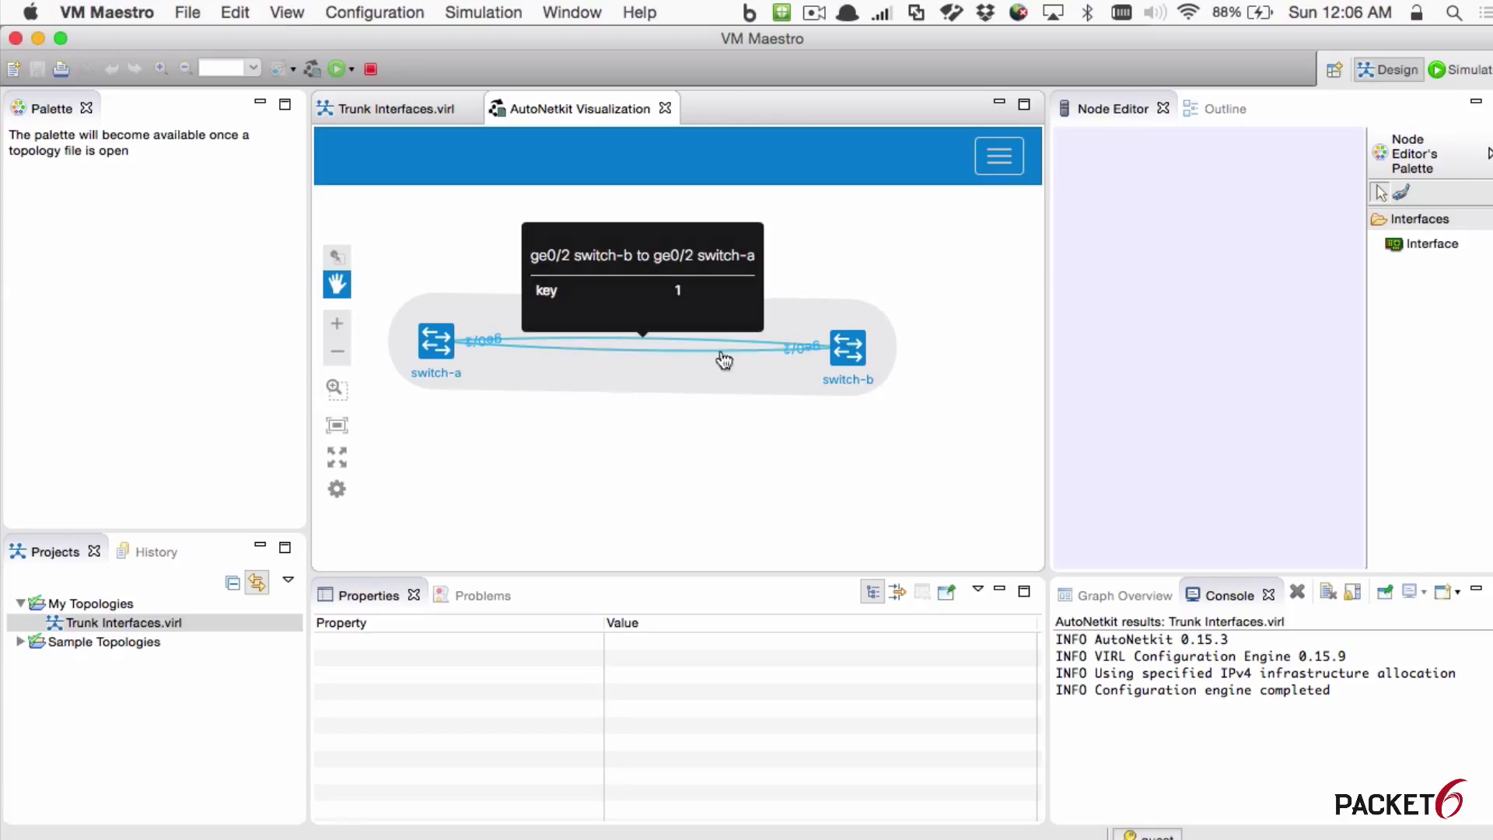
pyautogui.moveTo(847, 361)
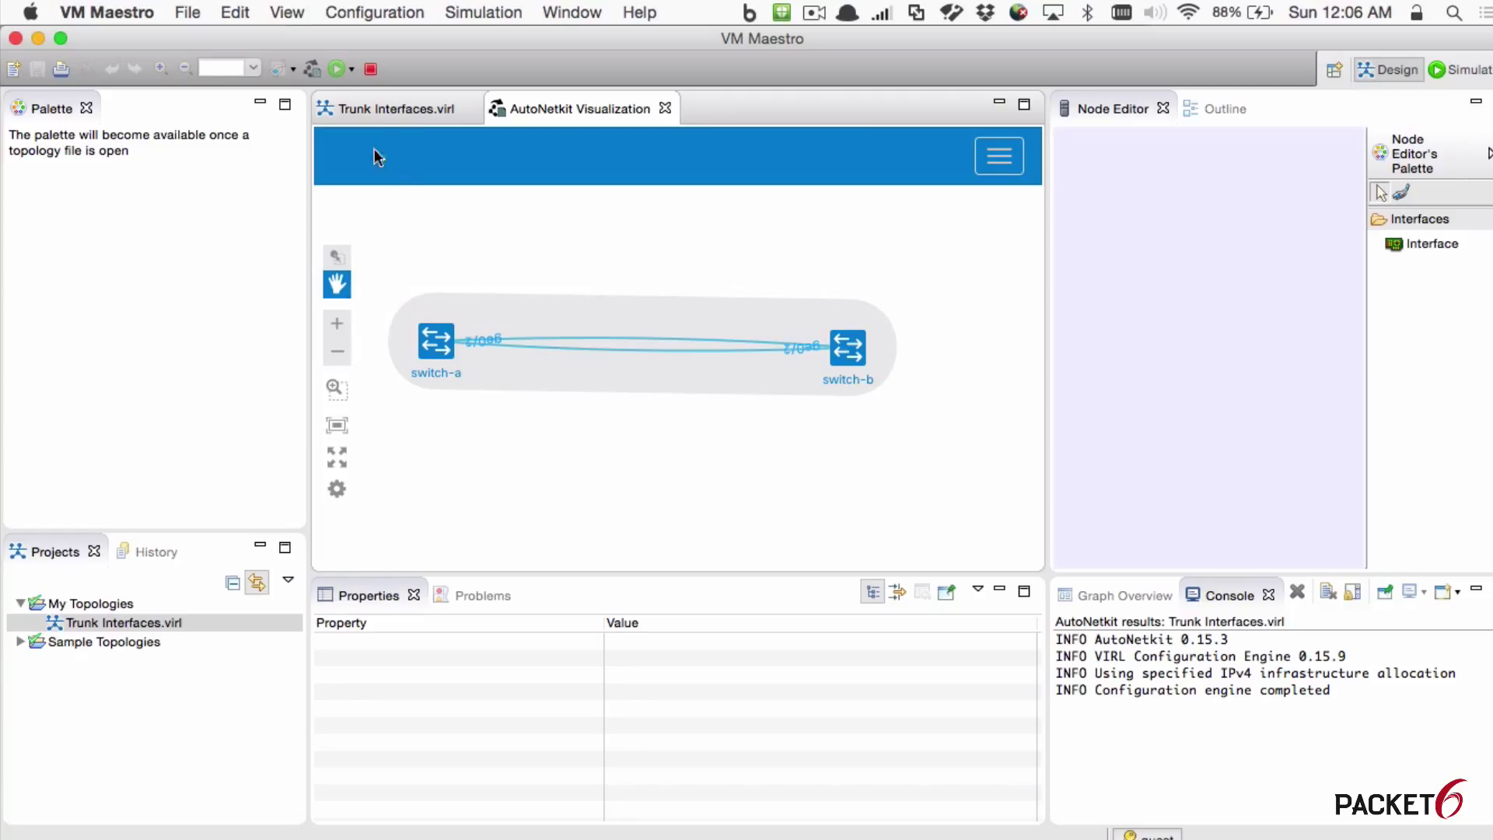
pyautogui.click(372, 111)
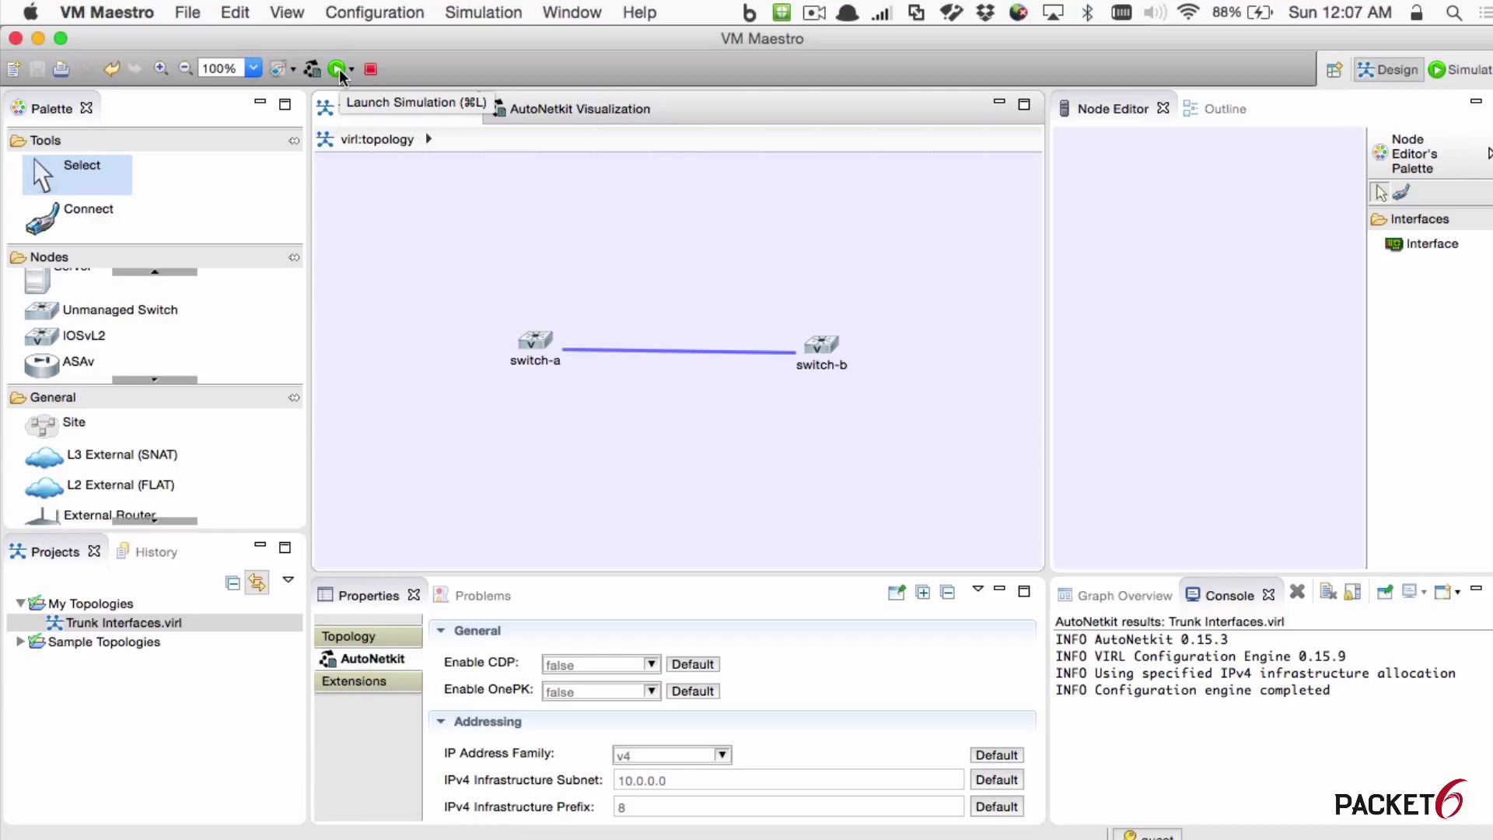
# Step: Launch the Trunk Interfaces simulation, switch to the simulation perspective, and select switch-a
pyautogui.click(338, 71)
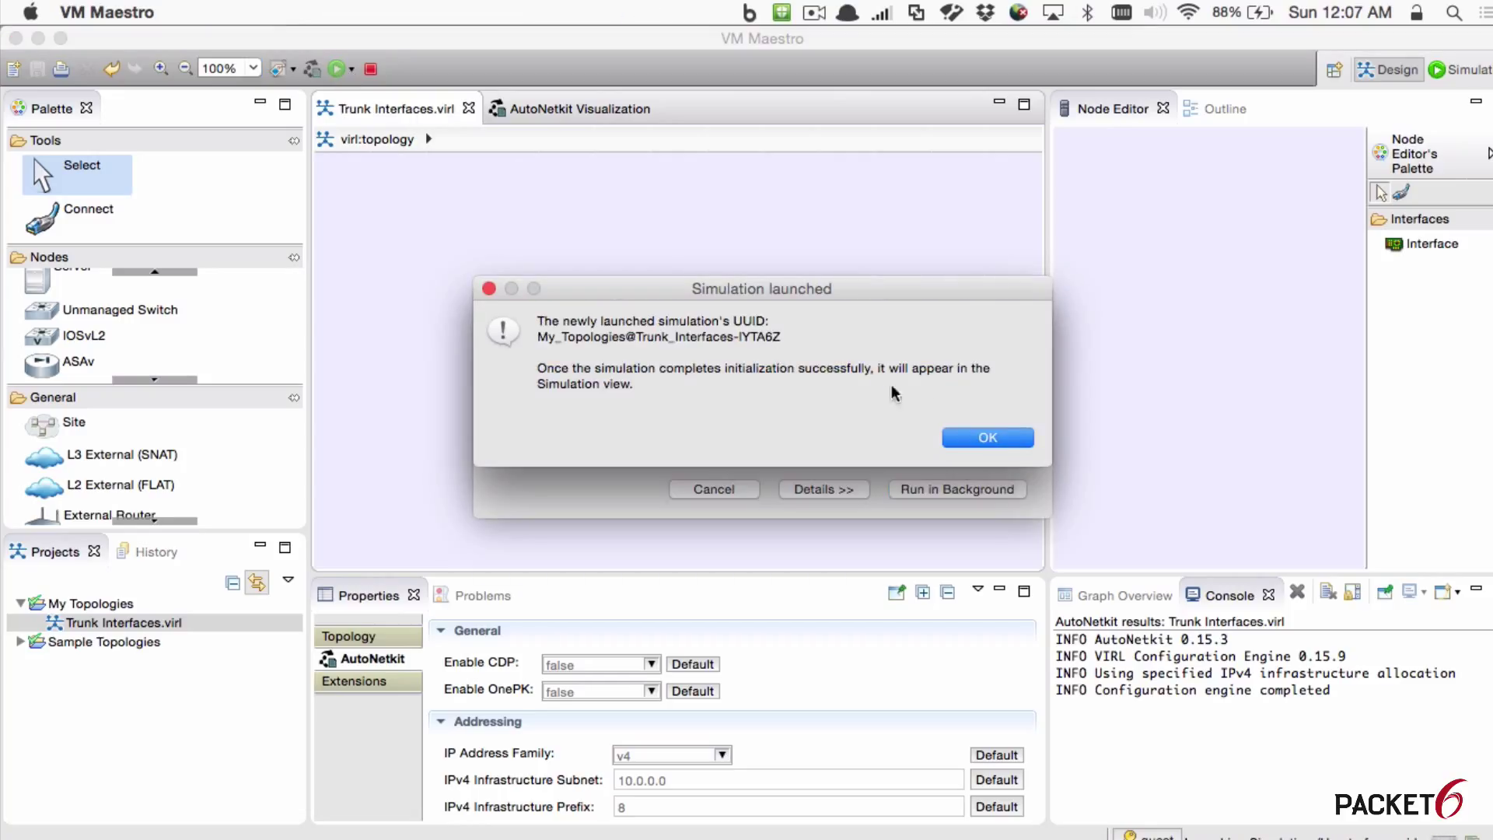
pyautogui.click(987, 437)
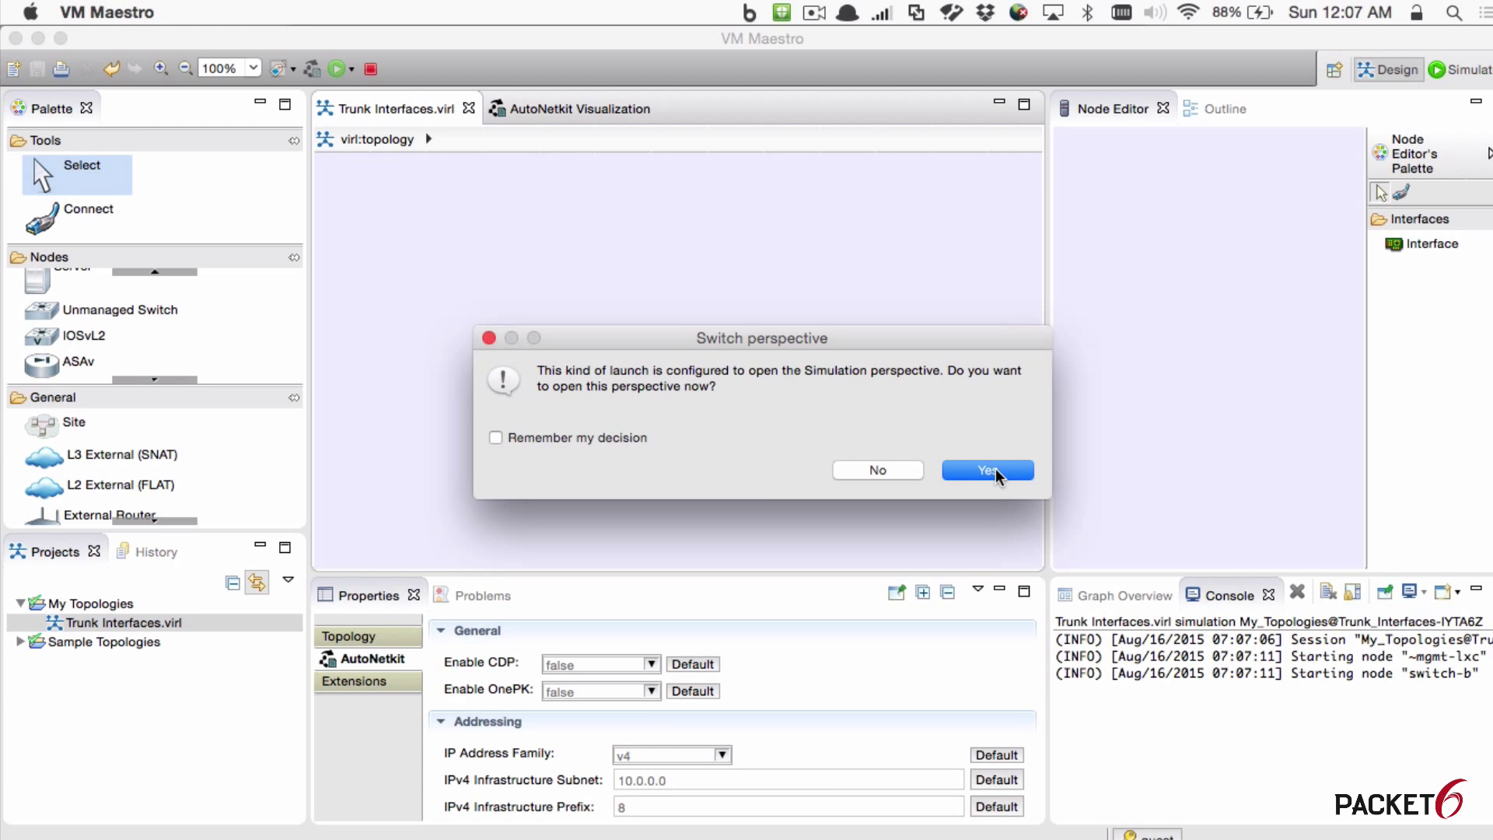
pyautogui.click(996, 470)
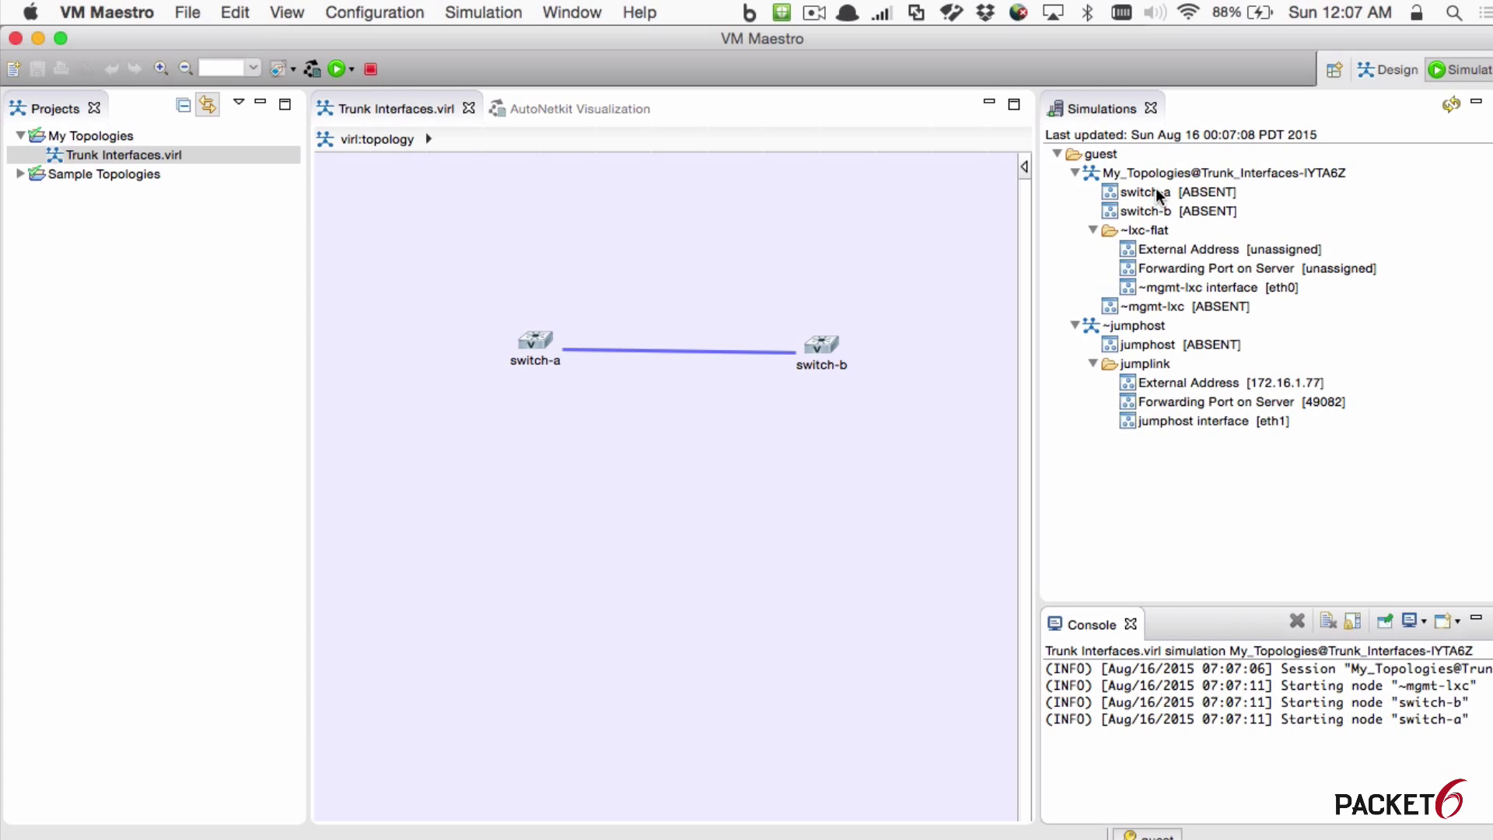
pyautogui.click(1227, 194)
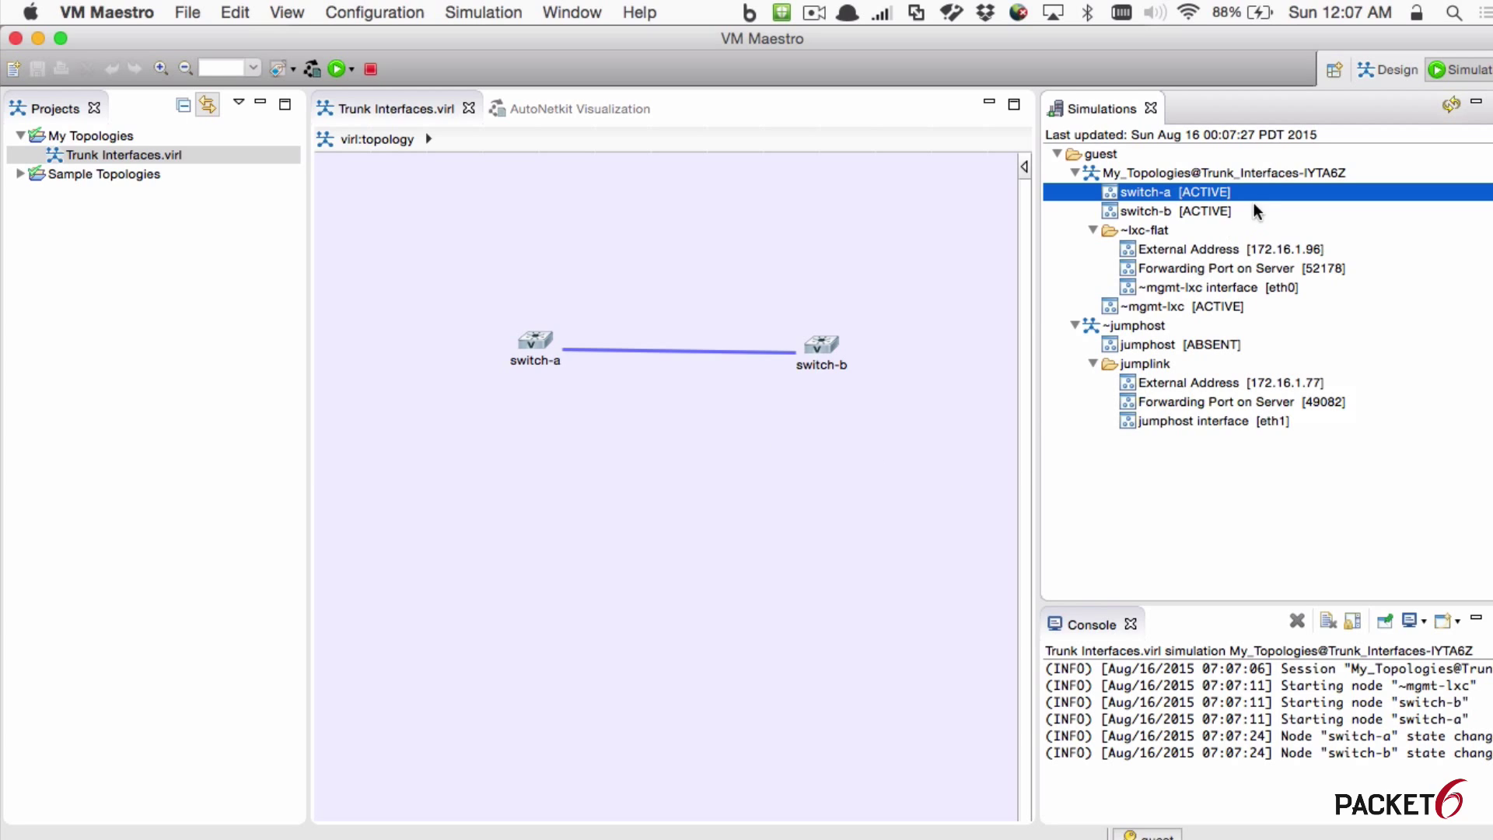
# Step: Open an SSH session to switch-a's management port, accept its host key, and log in
pyautogui.rightClick(1153, 189)
pyautogui.moveTo(1229, 202)
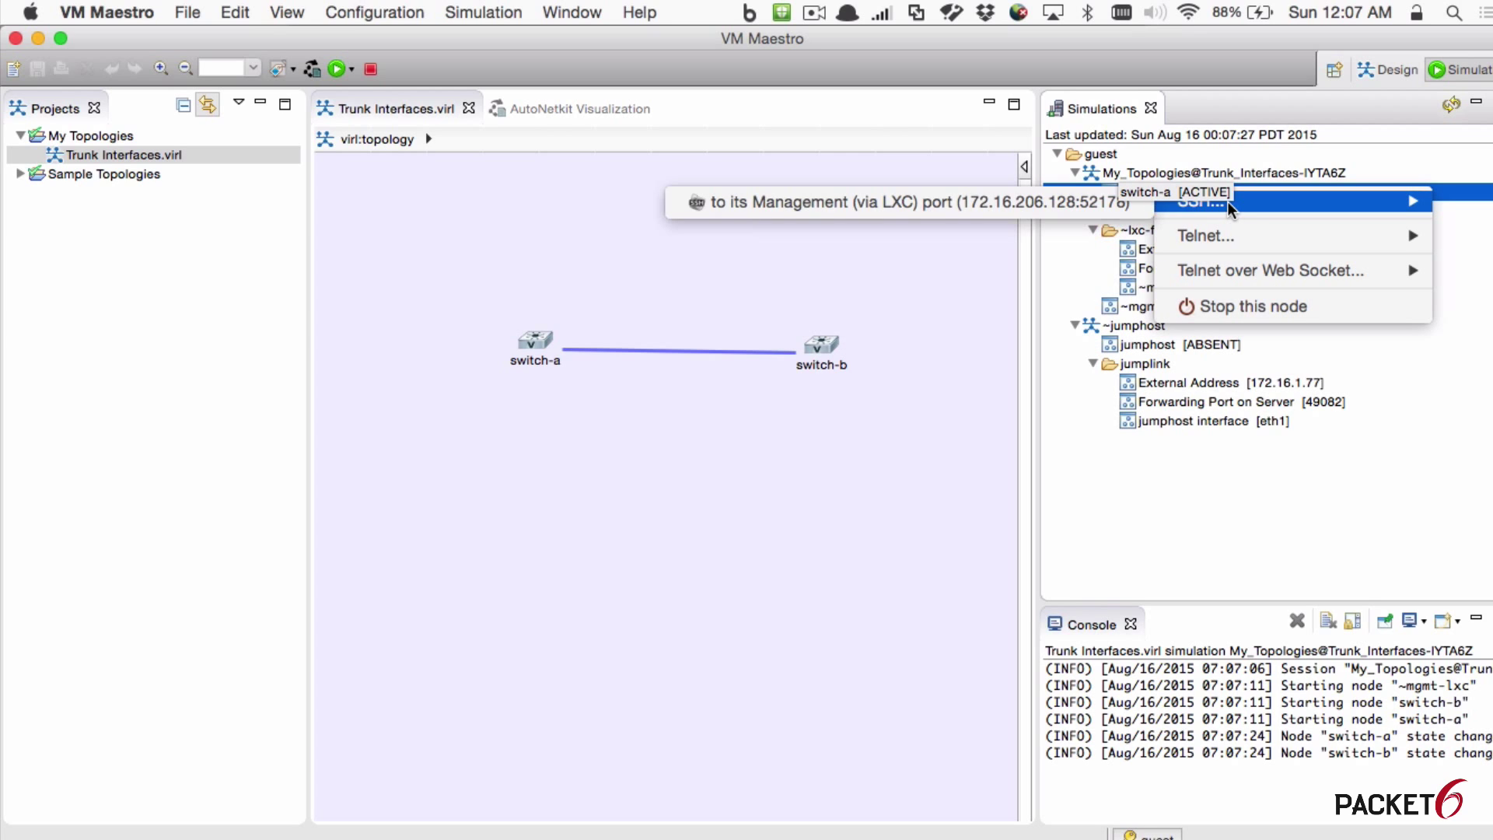
pyautogui.click(1000, 201)
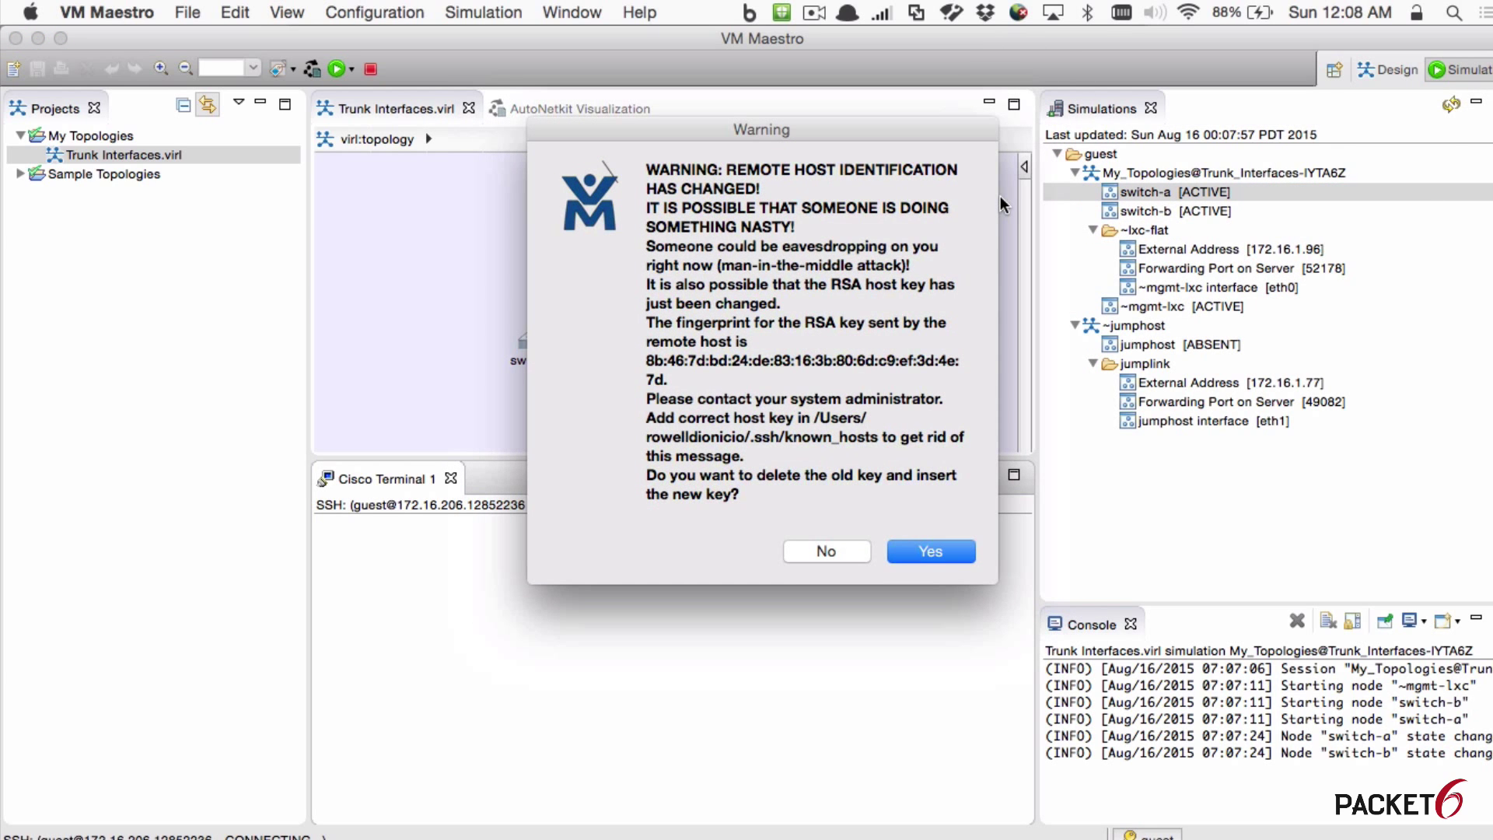
pyautogui.click(930, 552)
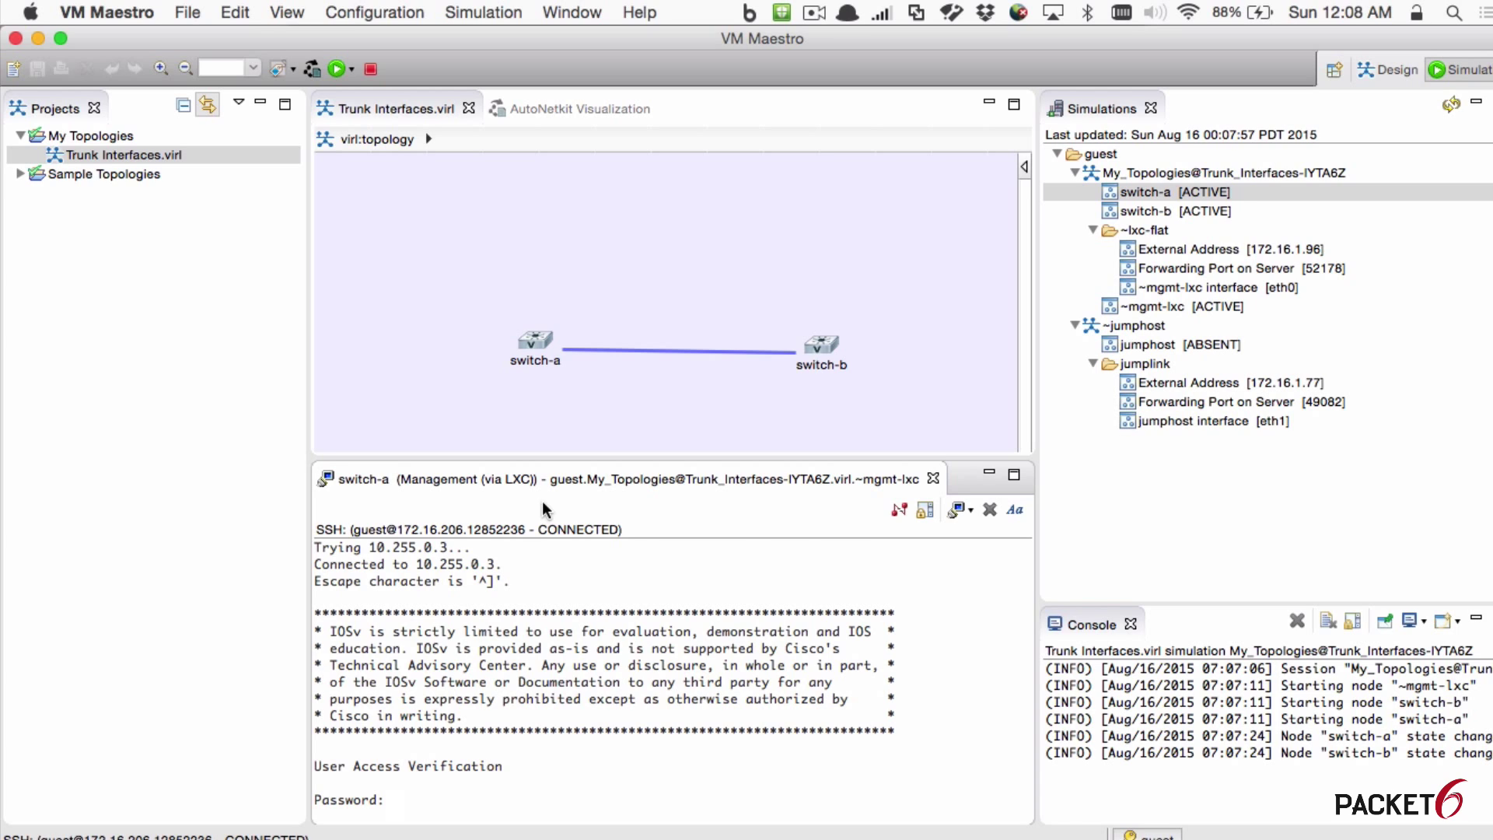
pyautogui.press('Return')
# Step: Enter privileged mode with en, then run sh int status and sh cdp neigh
pyautogui.write('en')
pyautogui.press('Return')
pyautogui.press('Return')
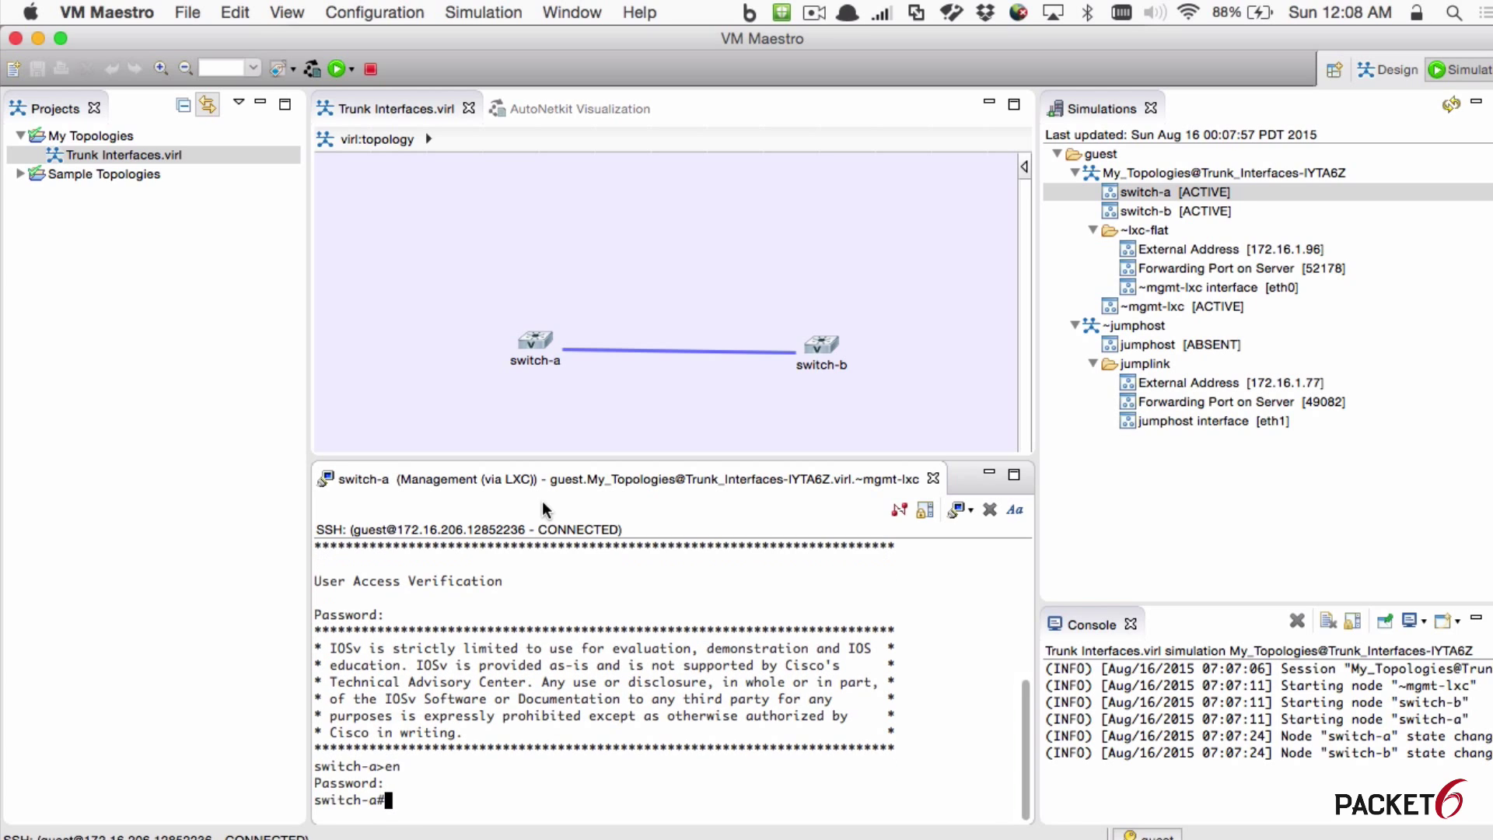
pyautogui.press('Return')
pyautogui.press('Return')
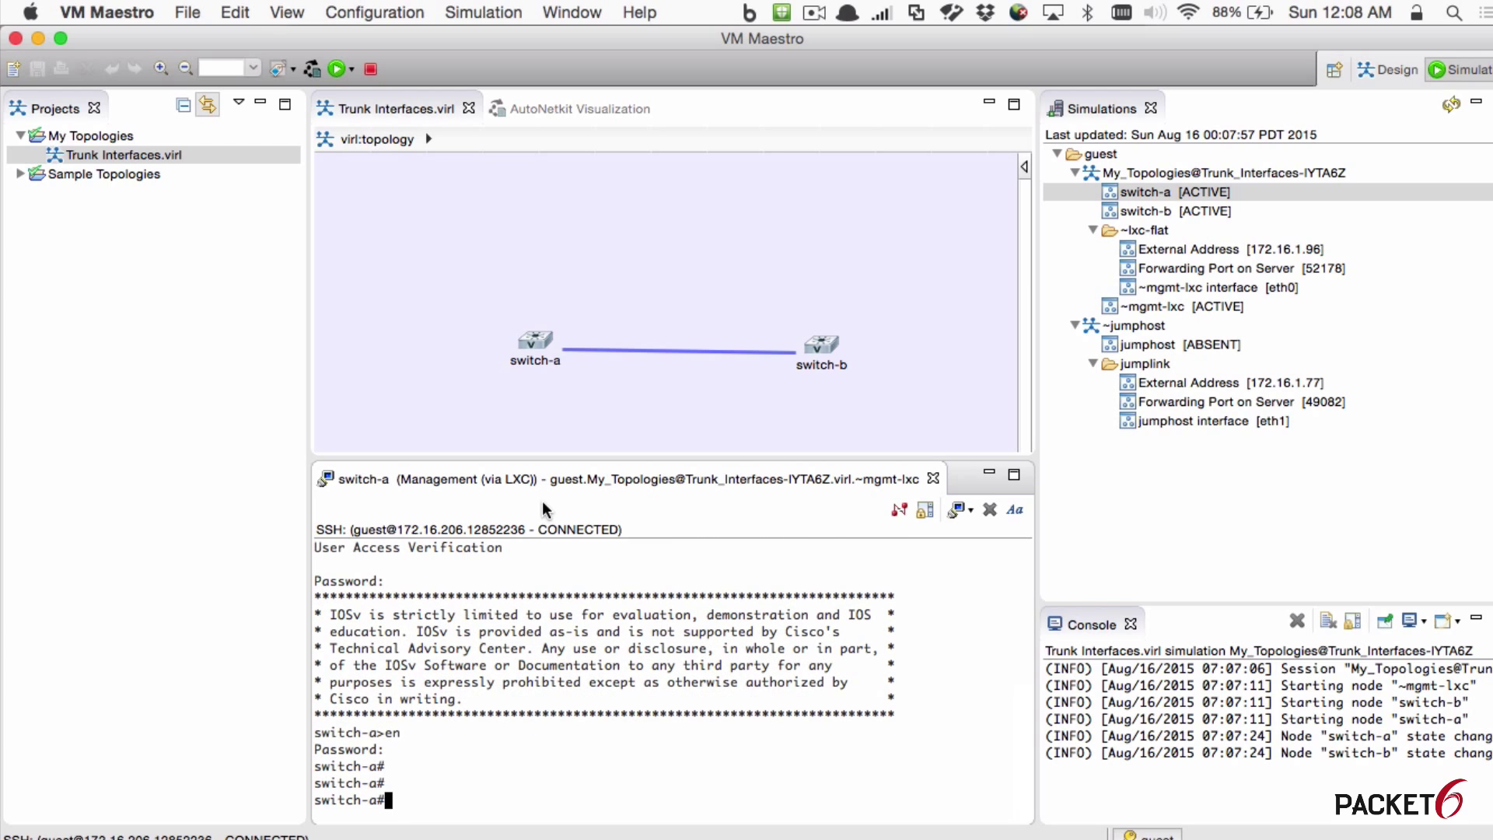
pyautogui.write('sh int status')
pyautogui.press('Return')
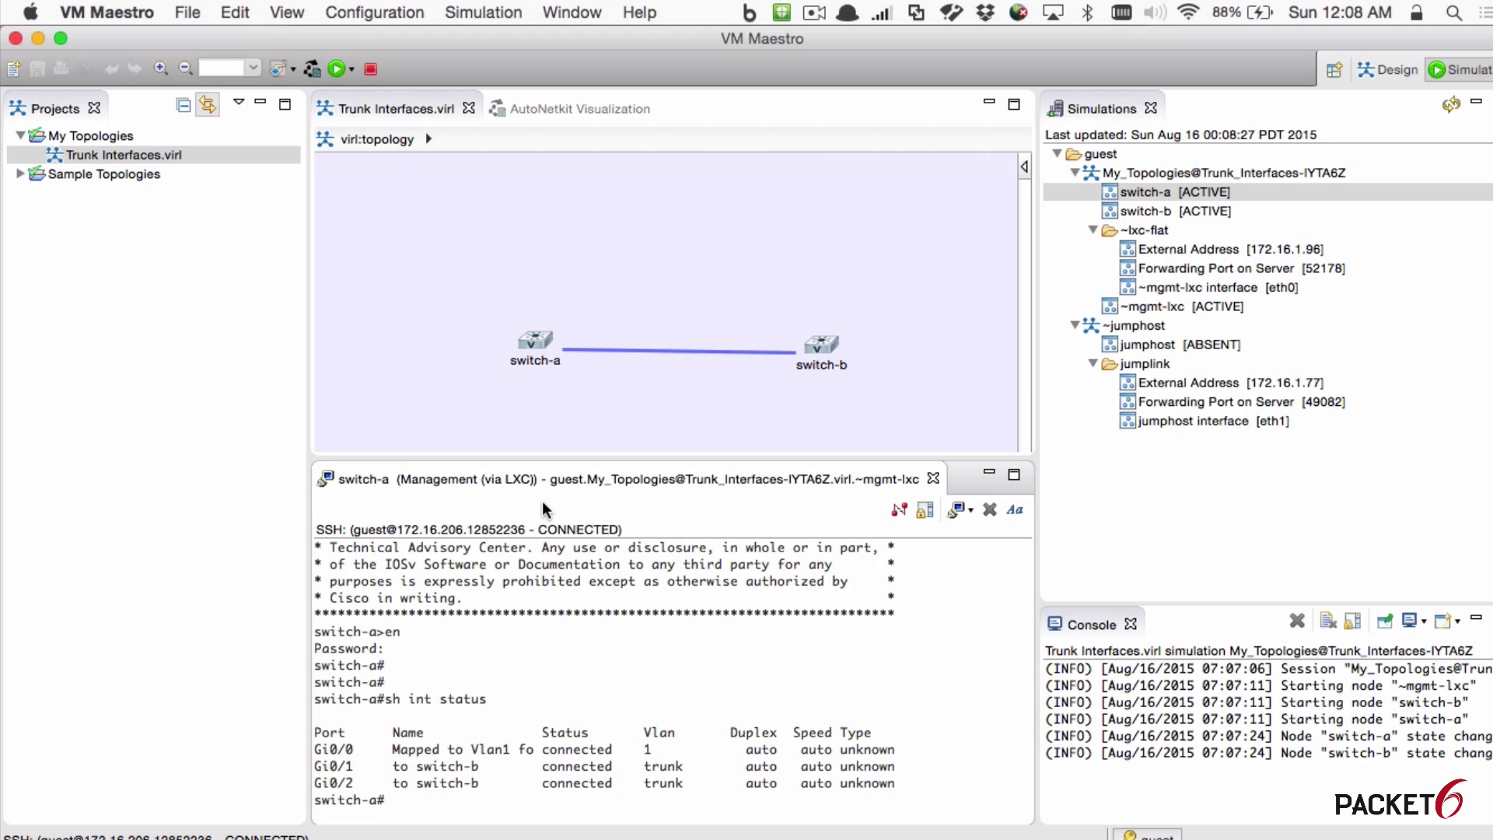
pyautogui.write('sh cdp neigh')
pyautogui.press('Return')
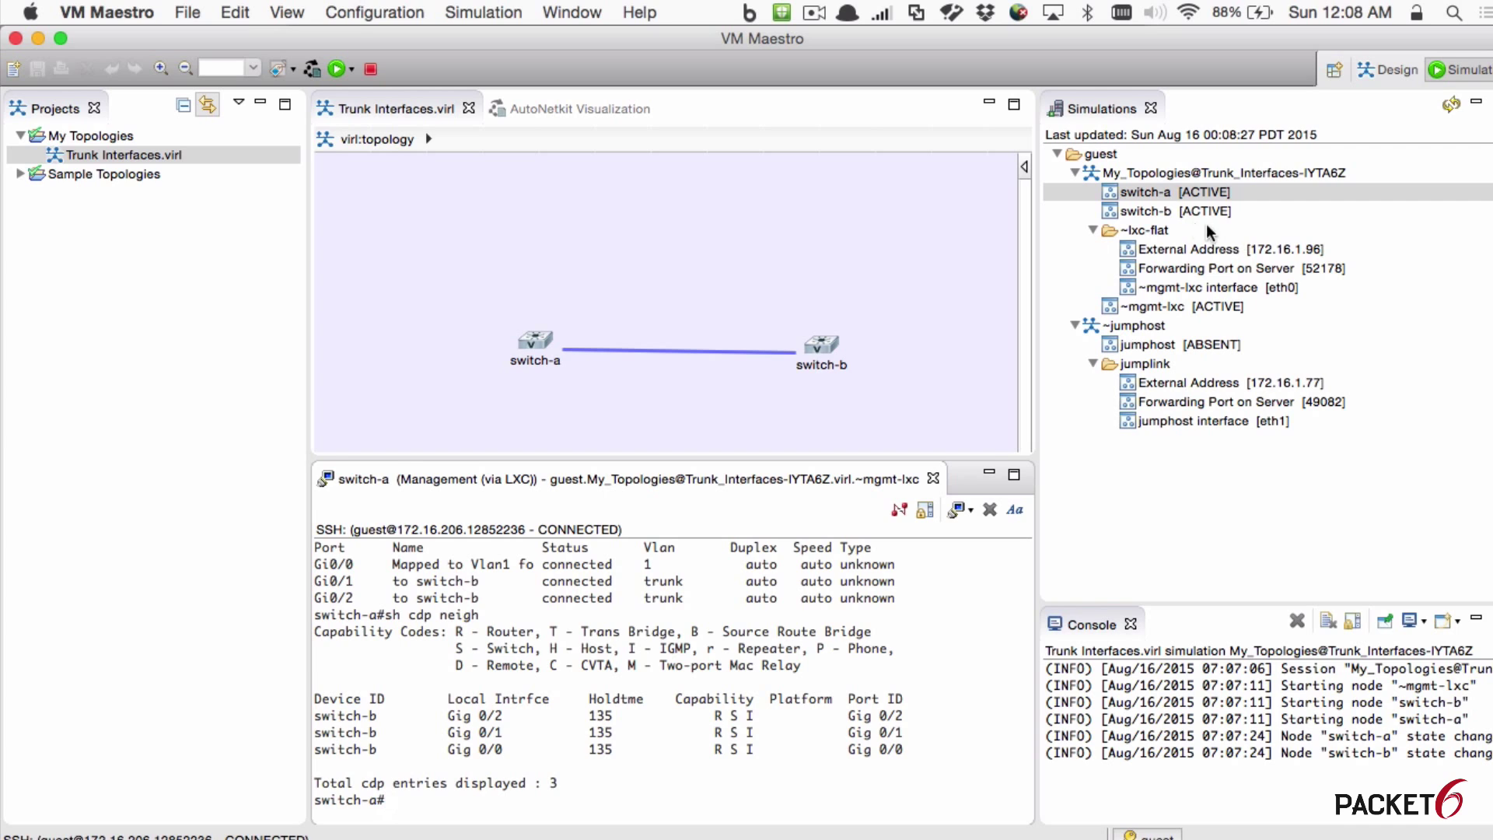
# Step: Open an SSH session to switch-b's management port and dock its tab beside switch-a's console
pyautogui.rightClick(1184, 212)
pyautogui.moveTo(1186, 220)
pyautogui.click(1072, 222)
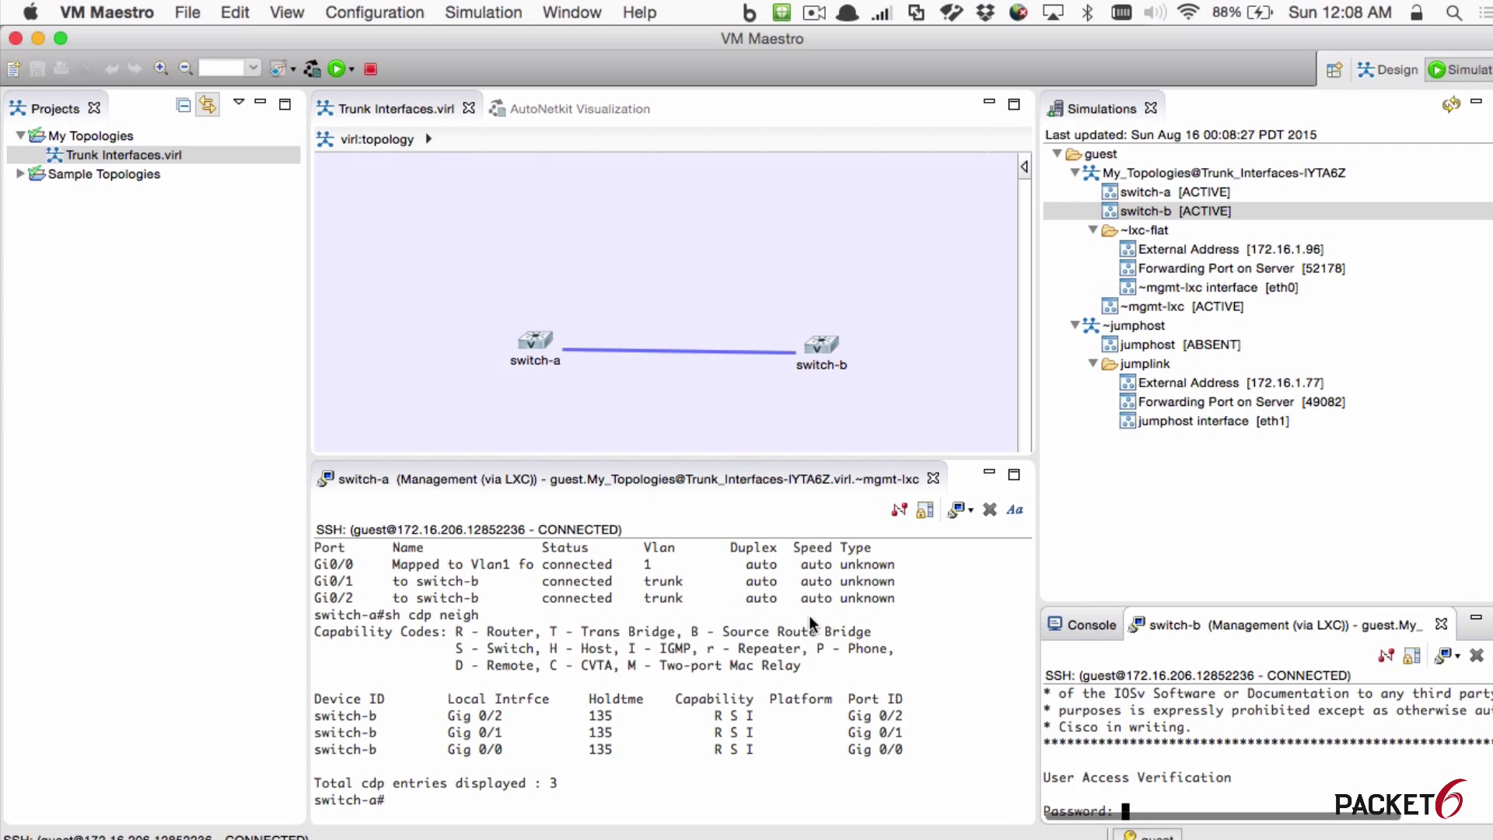
pyautogui.moveTo(1215, 624); pyautogui.dragTo(913, 511)
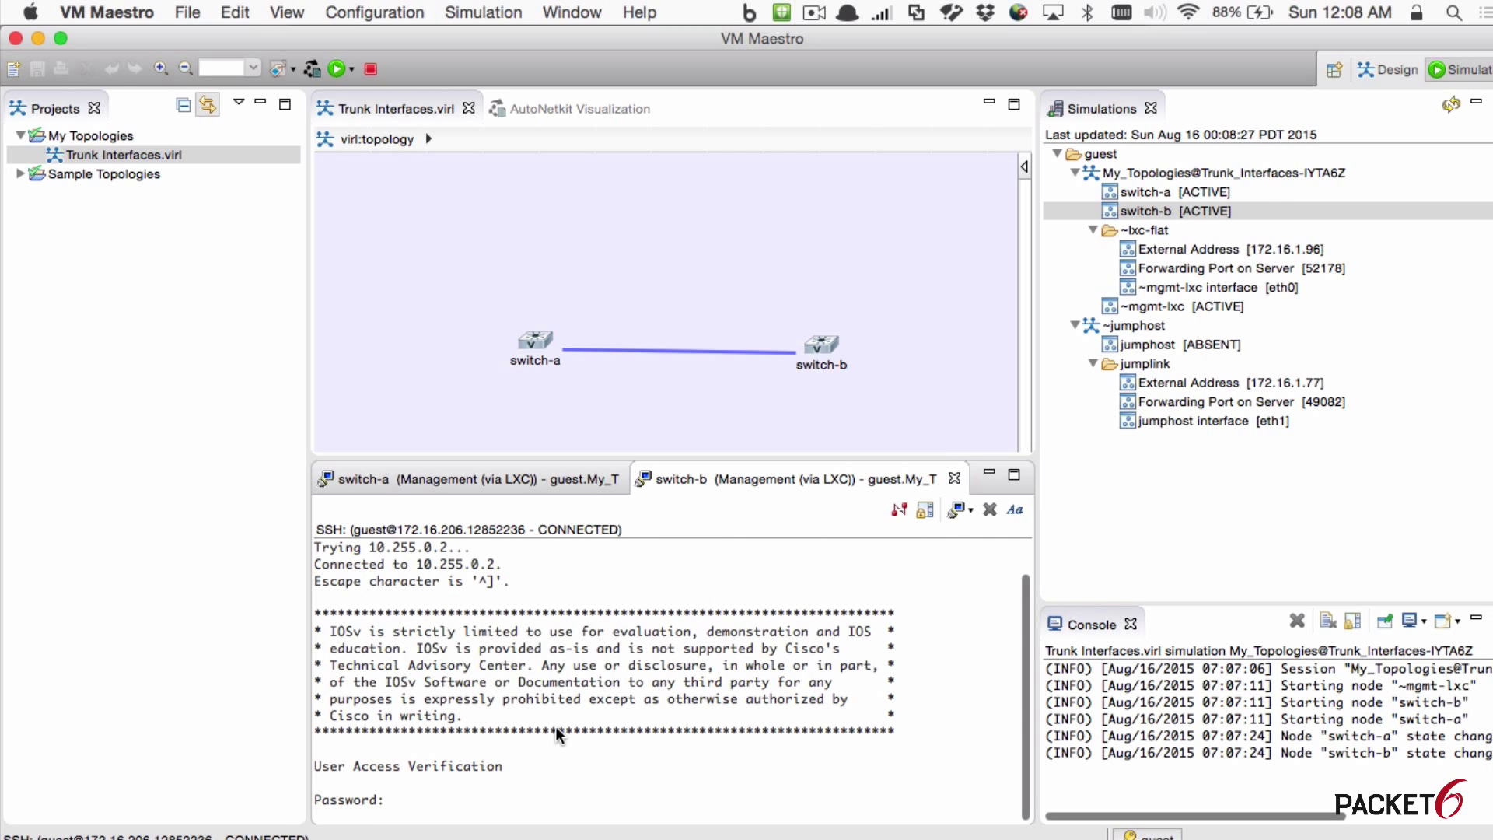
# Step: Log in to switch-b with the login password and enter enable mode to reach switch-b#
pyautogui.write('cisco')
pyautogui.press('Return')
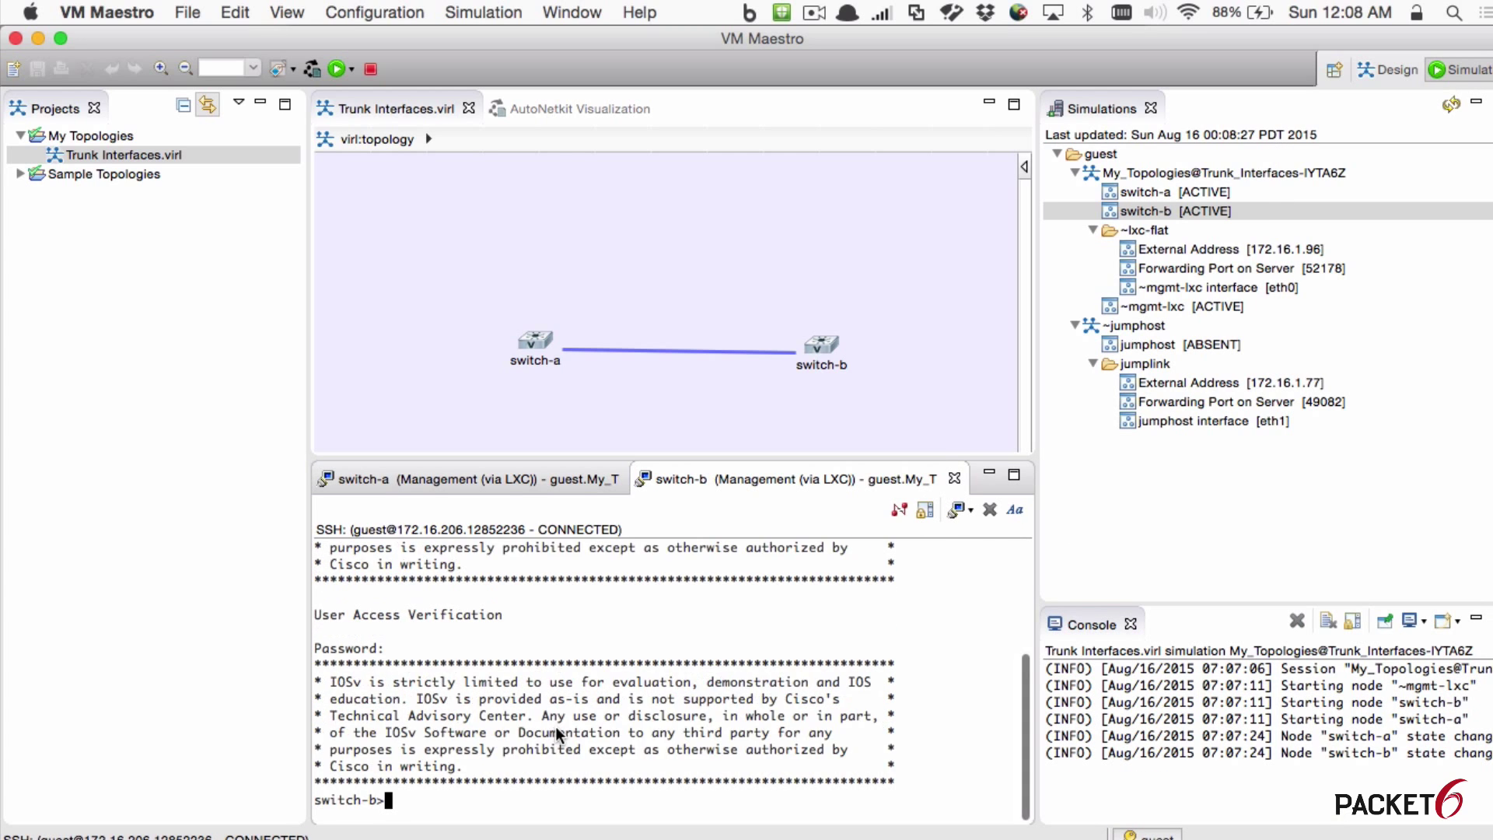
pyautogui.write('en')
pyautogui.press('Return')
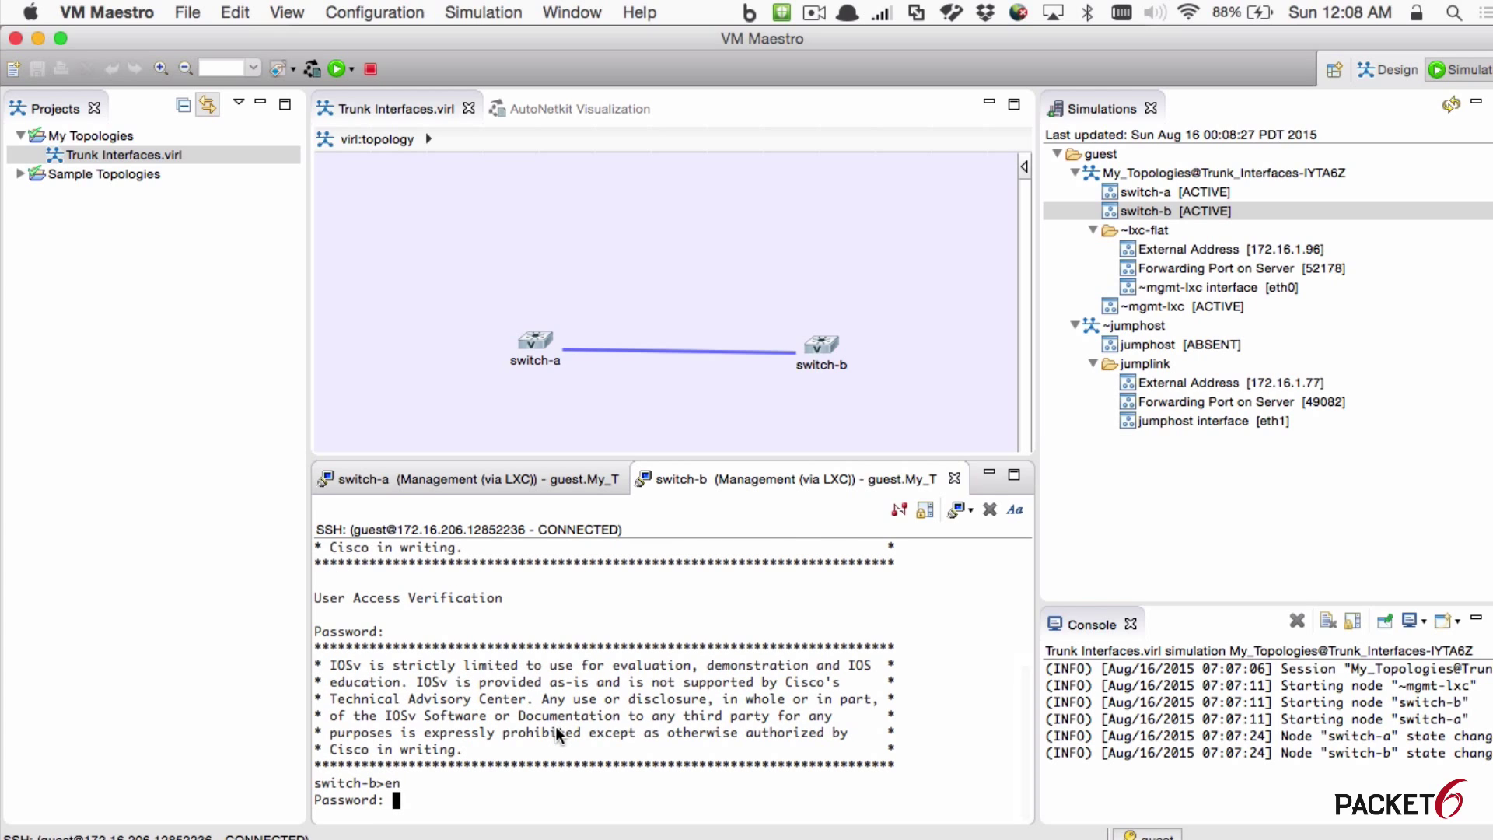
pyautogui.press('Return')
pyautogui.press('Return')
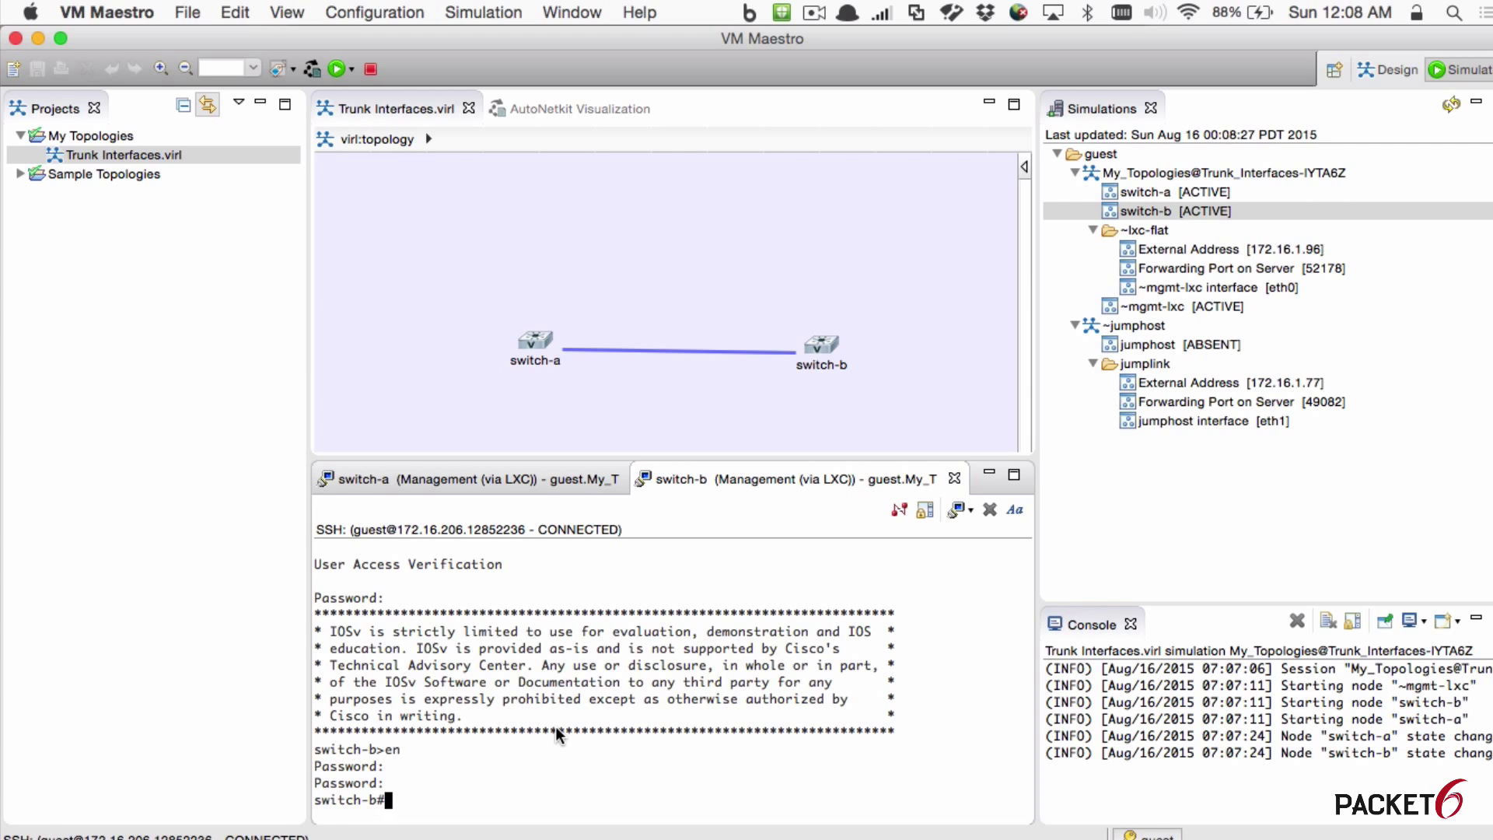
pyautogui.click(125, 12)
pyautogui.click(124, 74)
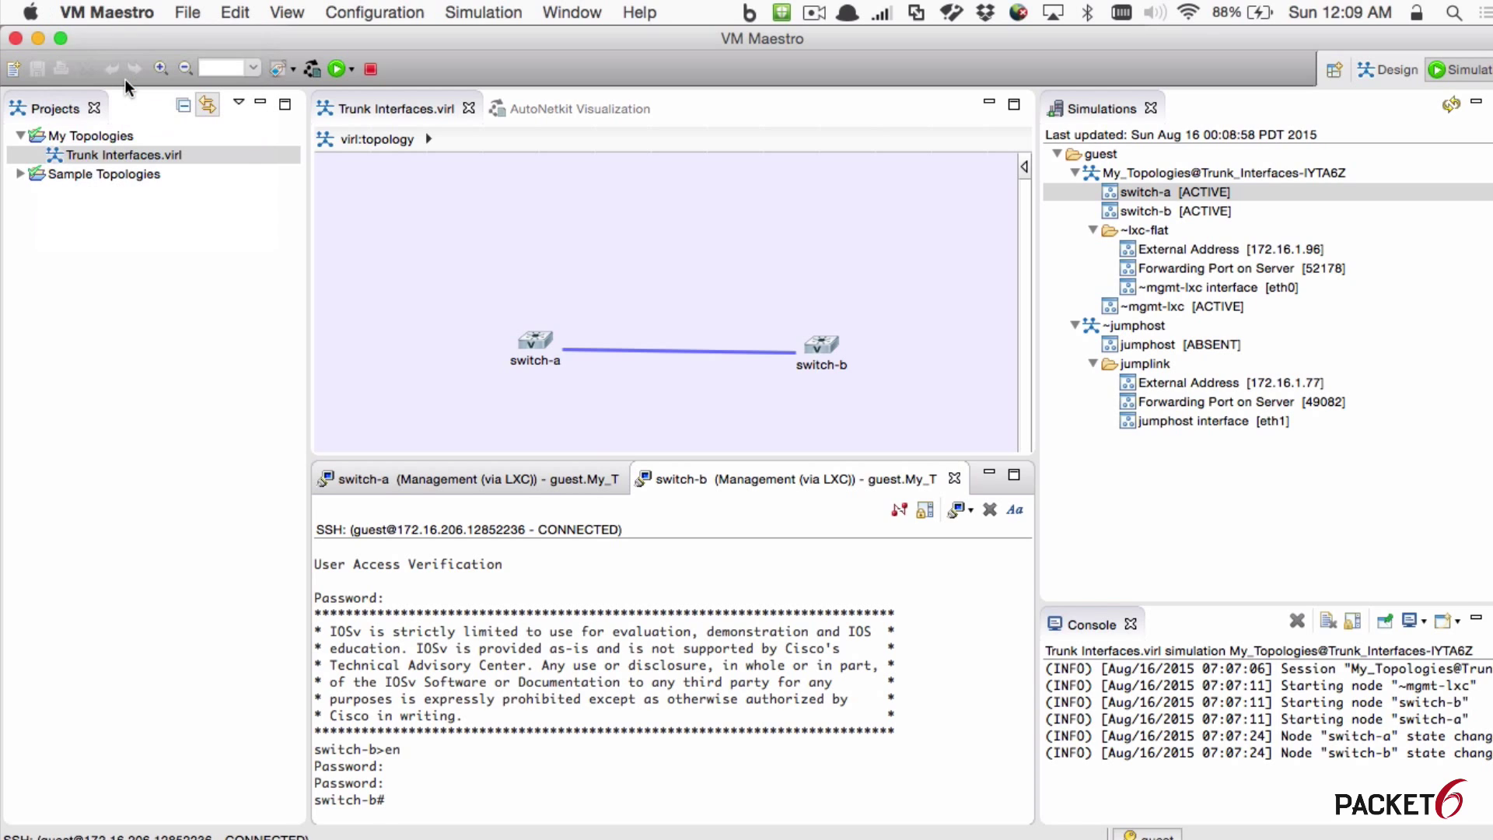
pyautogui.click(753, 341)
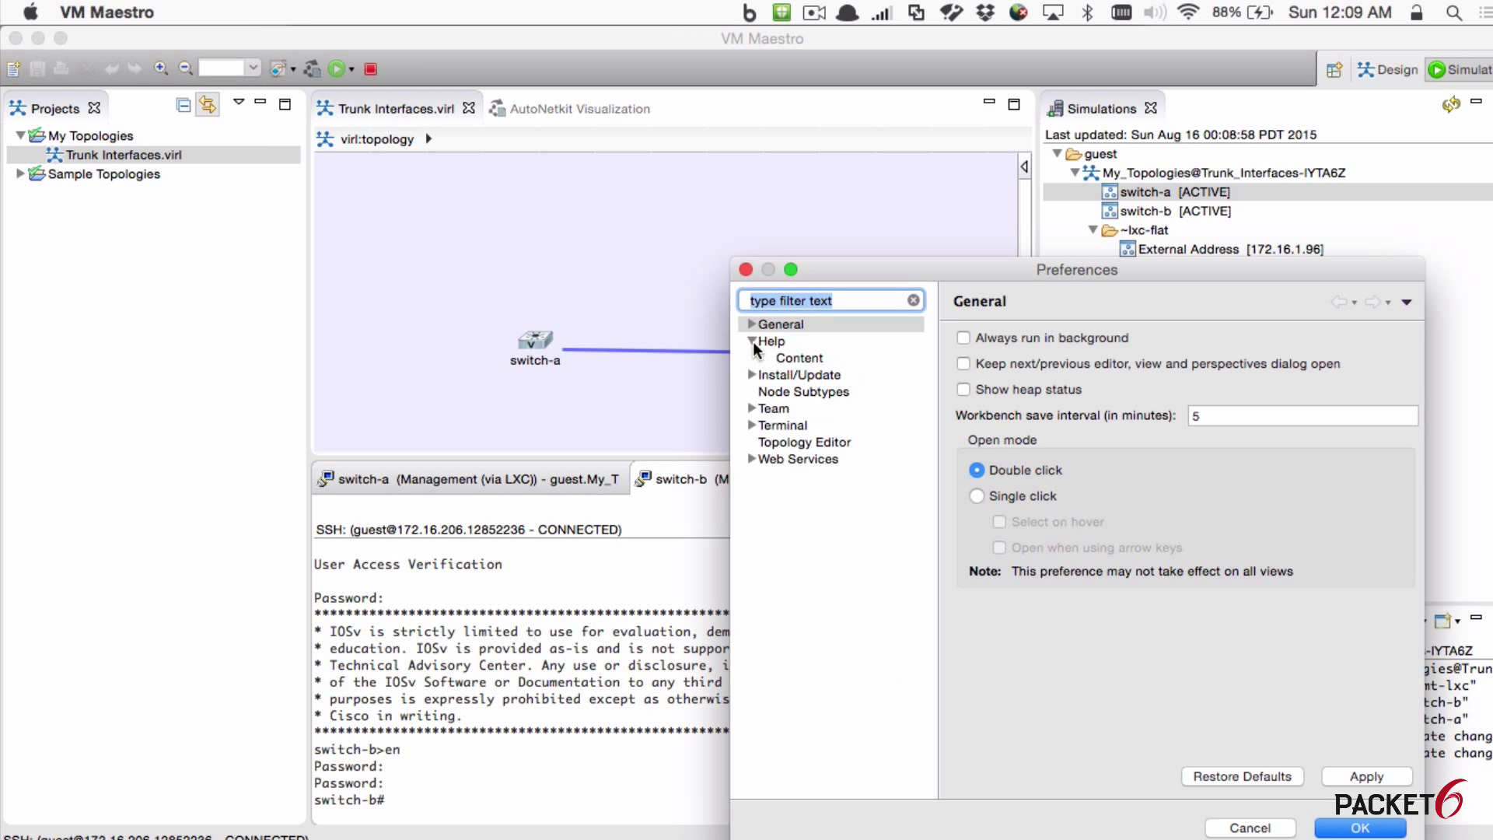
pyautogui.click(752, 374)
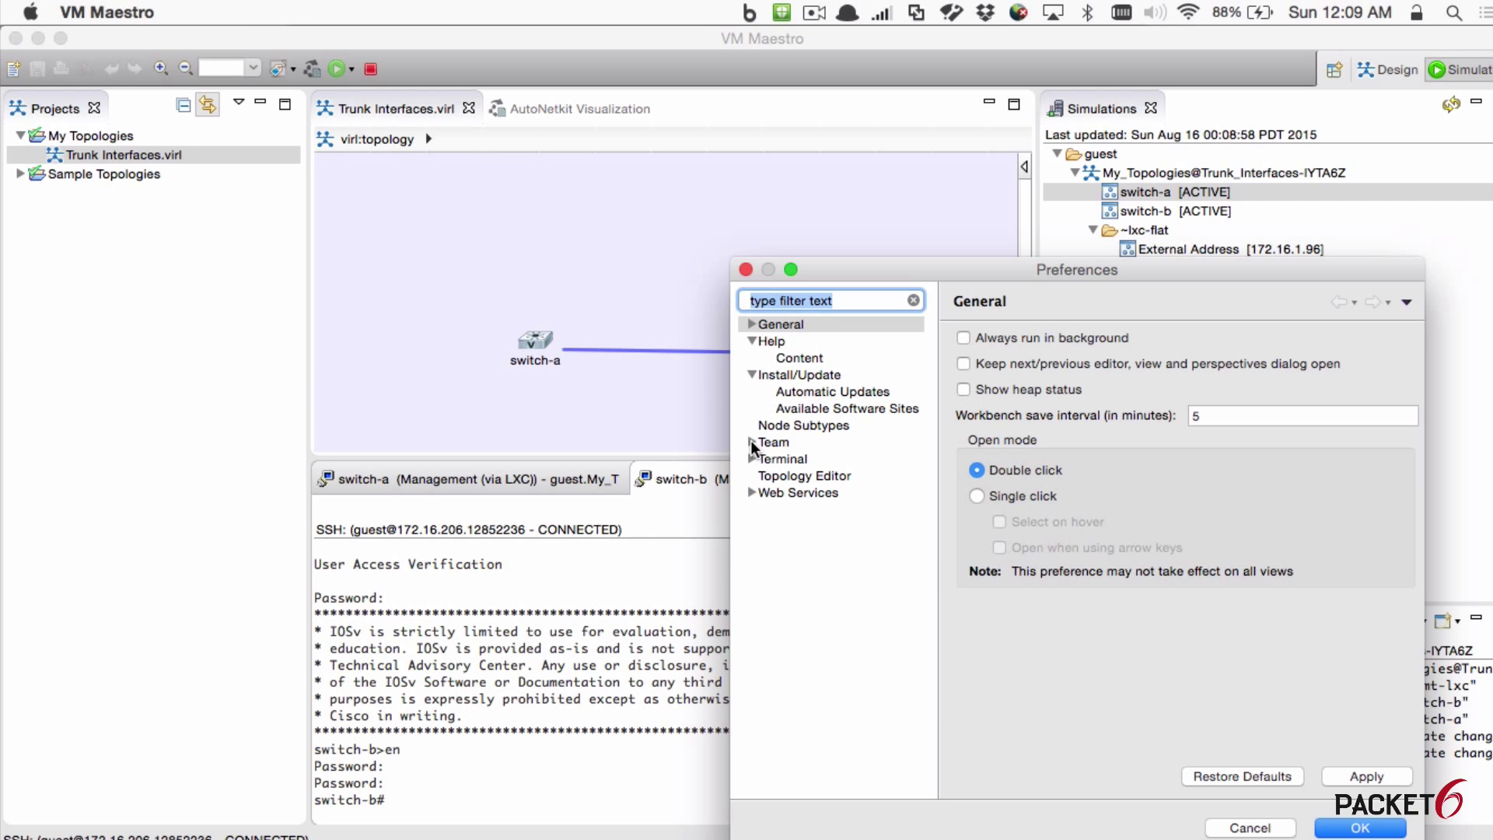
pyautogui.click(752, 441)
pyautogui.click(752, 527)
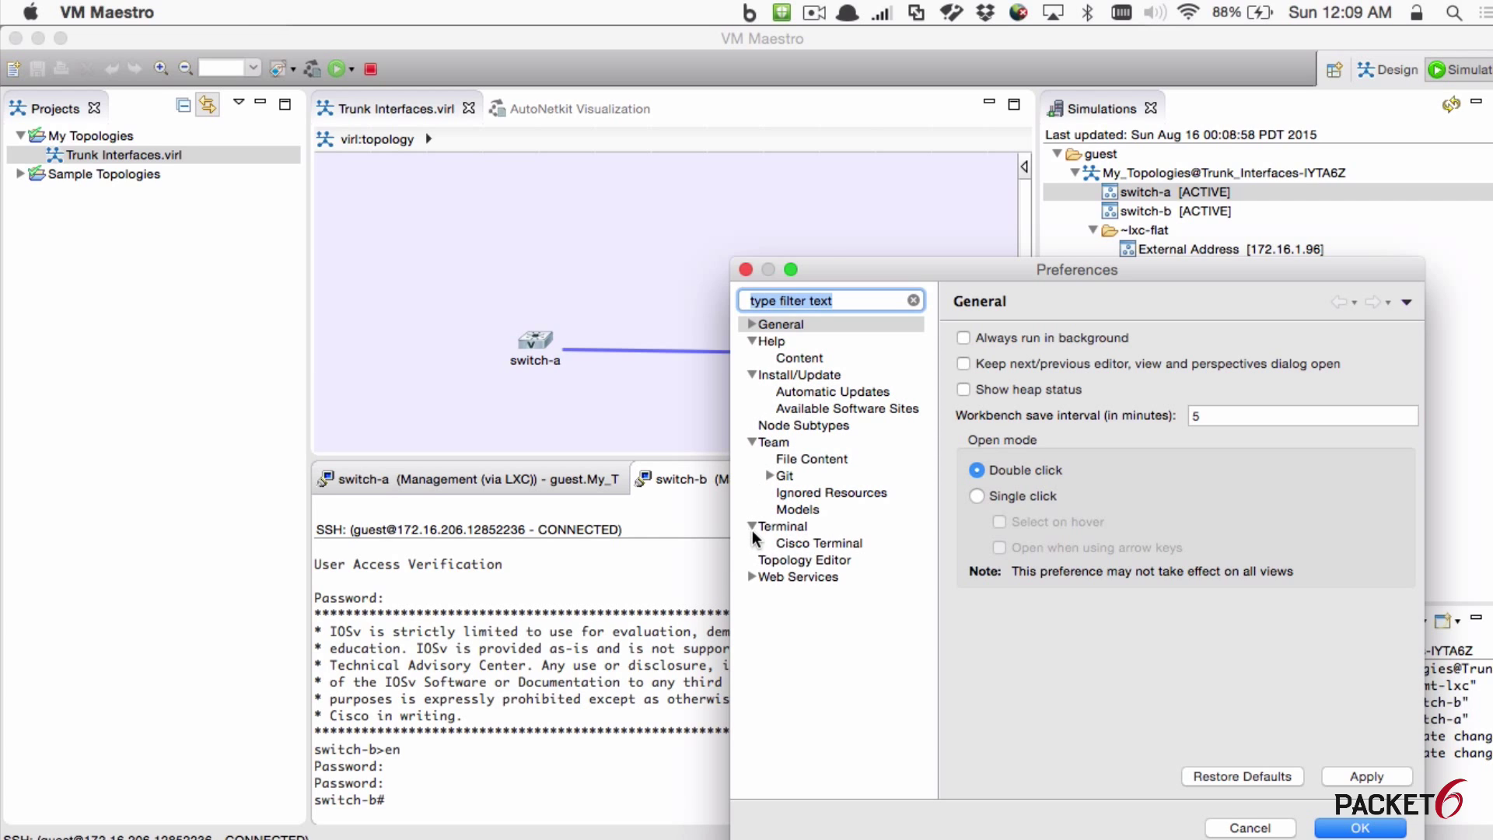
pyautogui.click(801, 544)
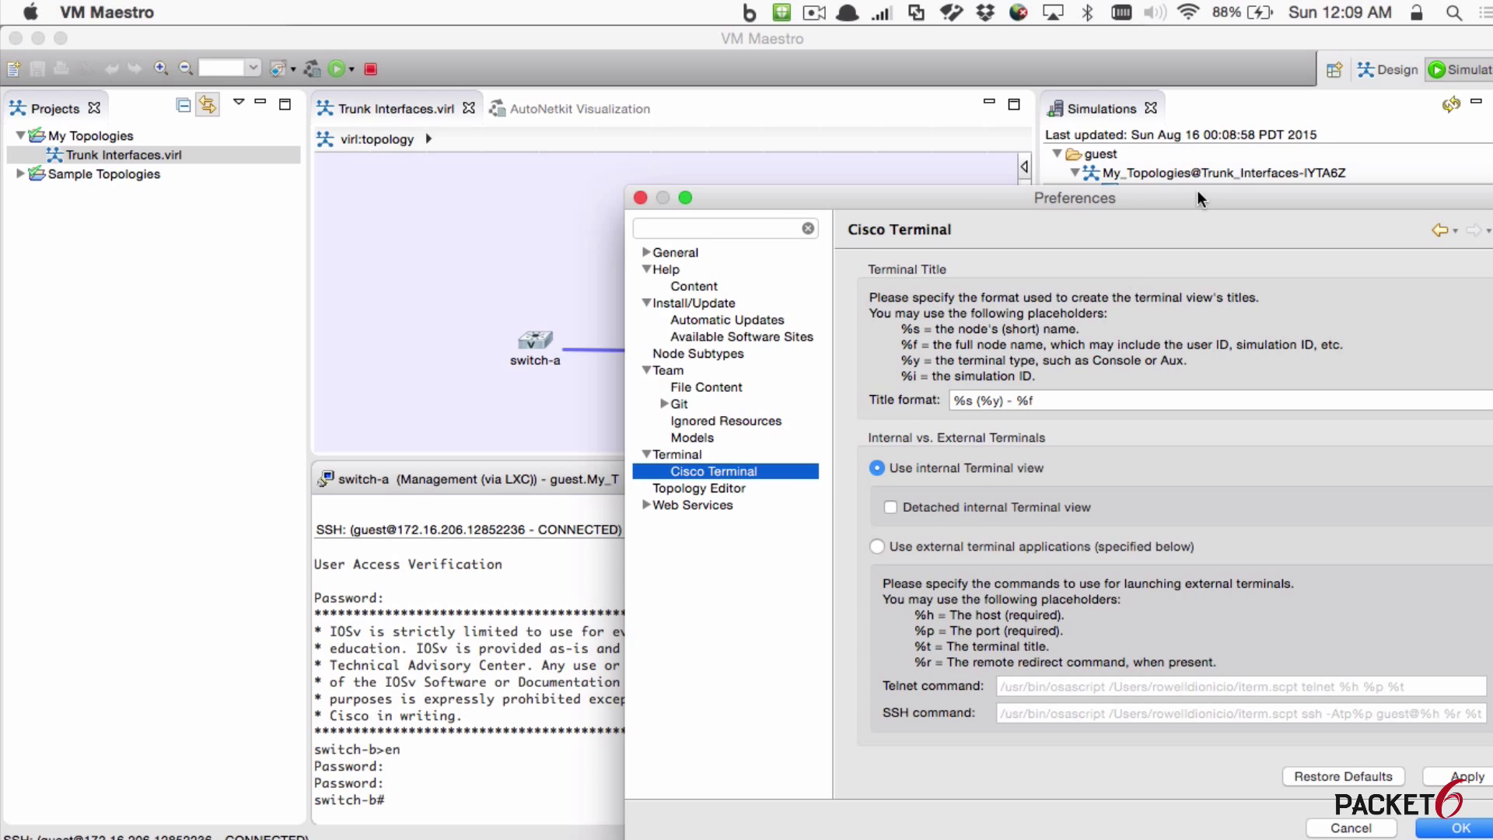
pyautogui.moveTo(1197, 198); pyautogui.dragTo(985, 80)
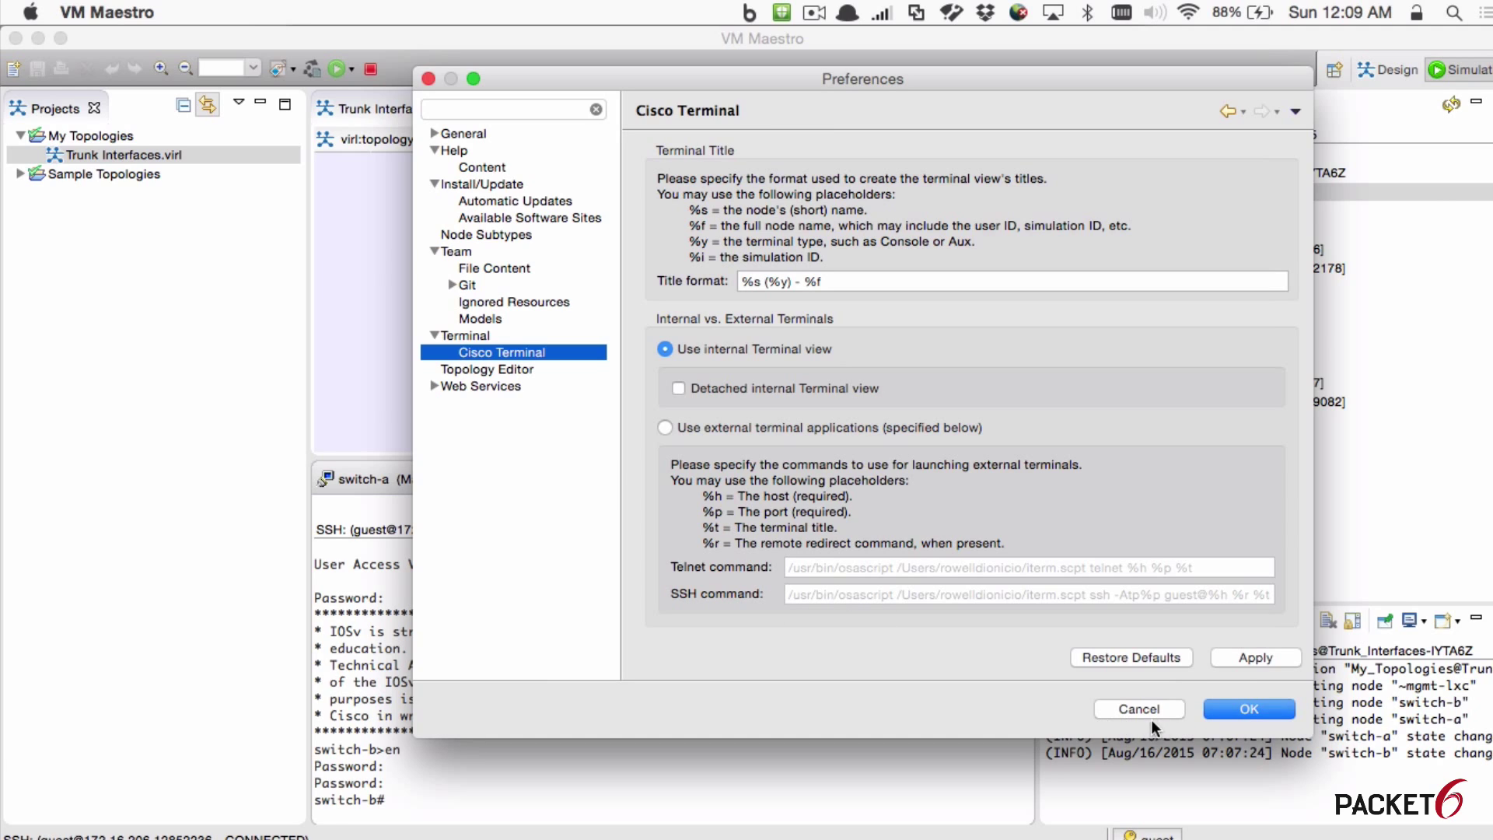
pyautogui.click(480, 367)
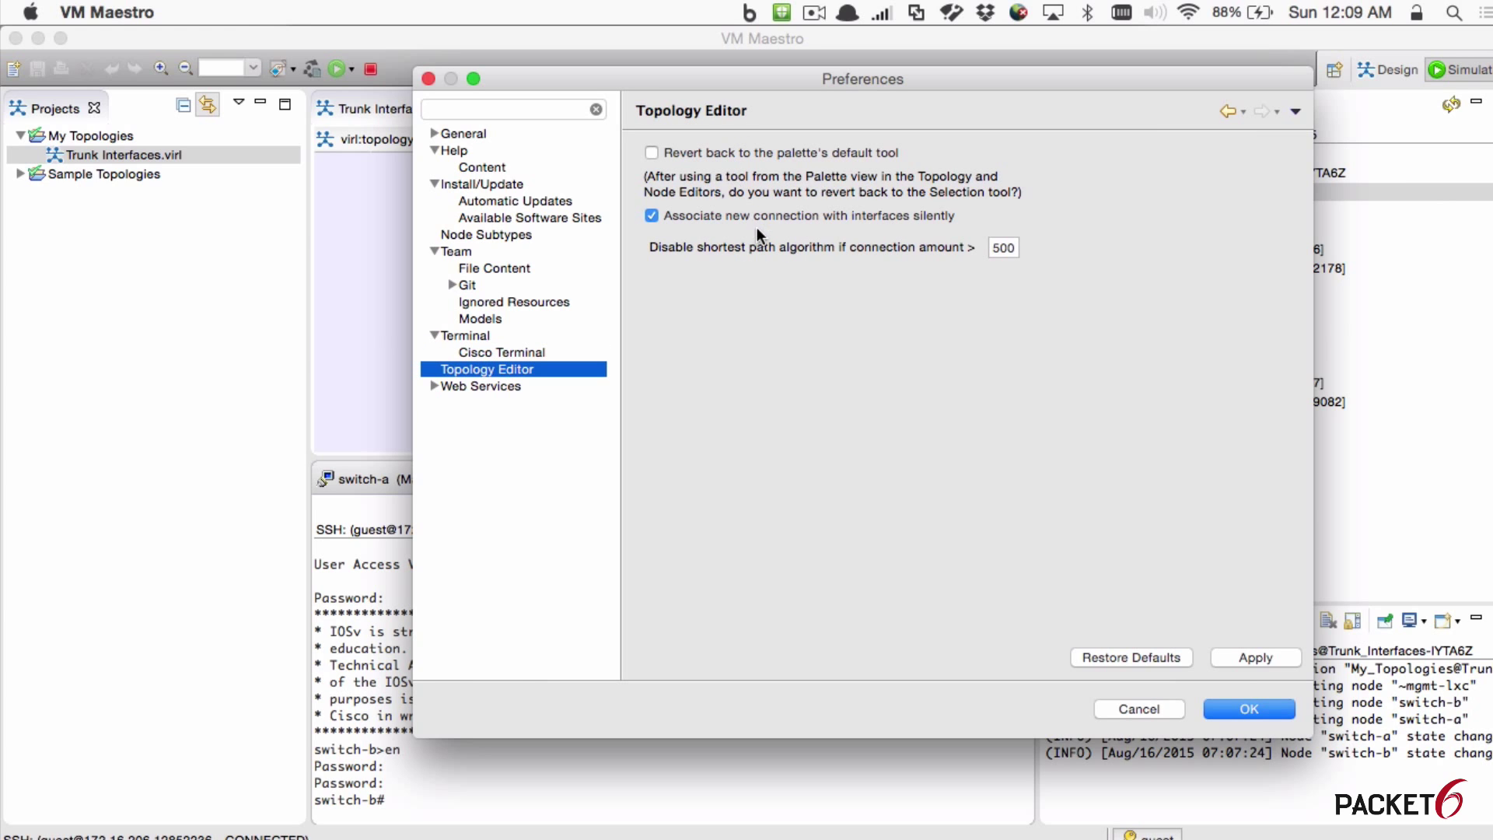
pyautogui.click(1140, 711)
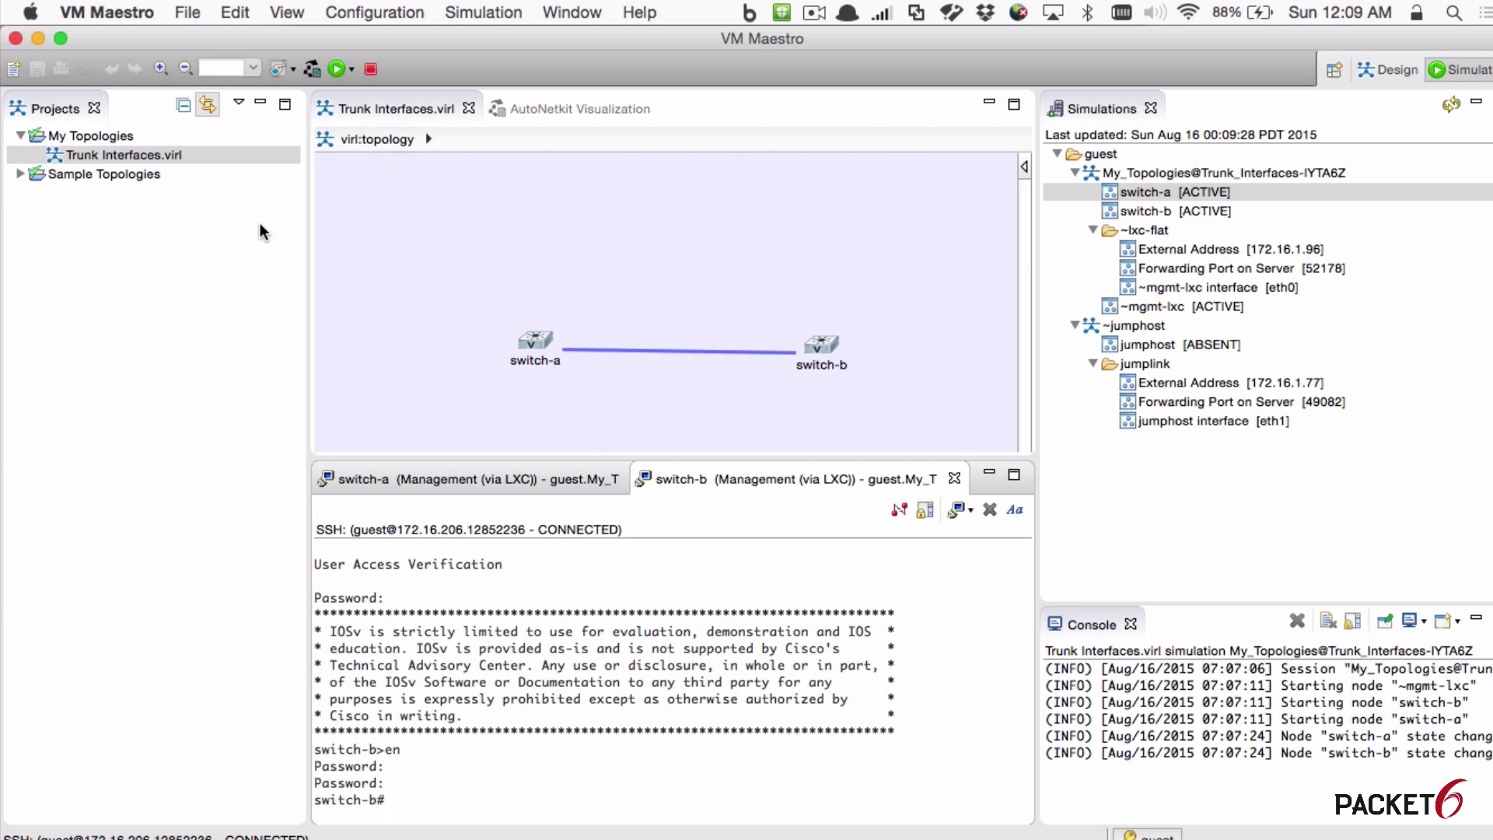
pyautogui.click(109, 13)
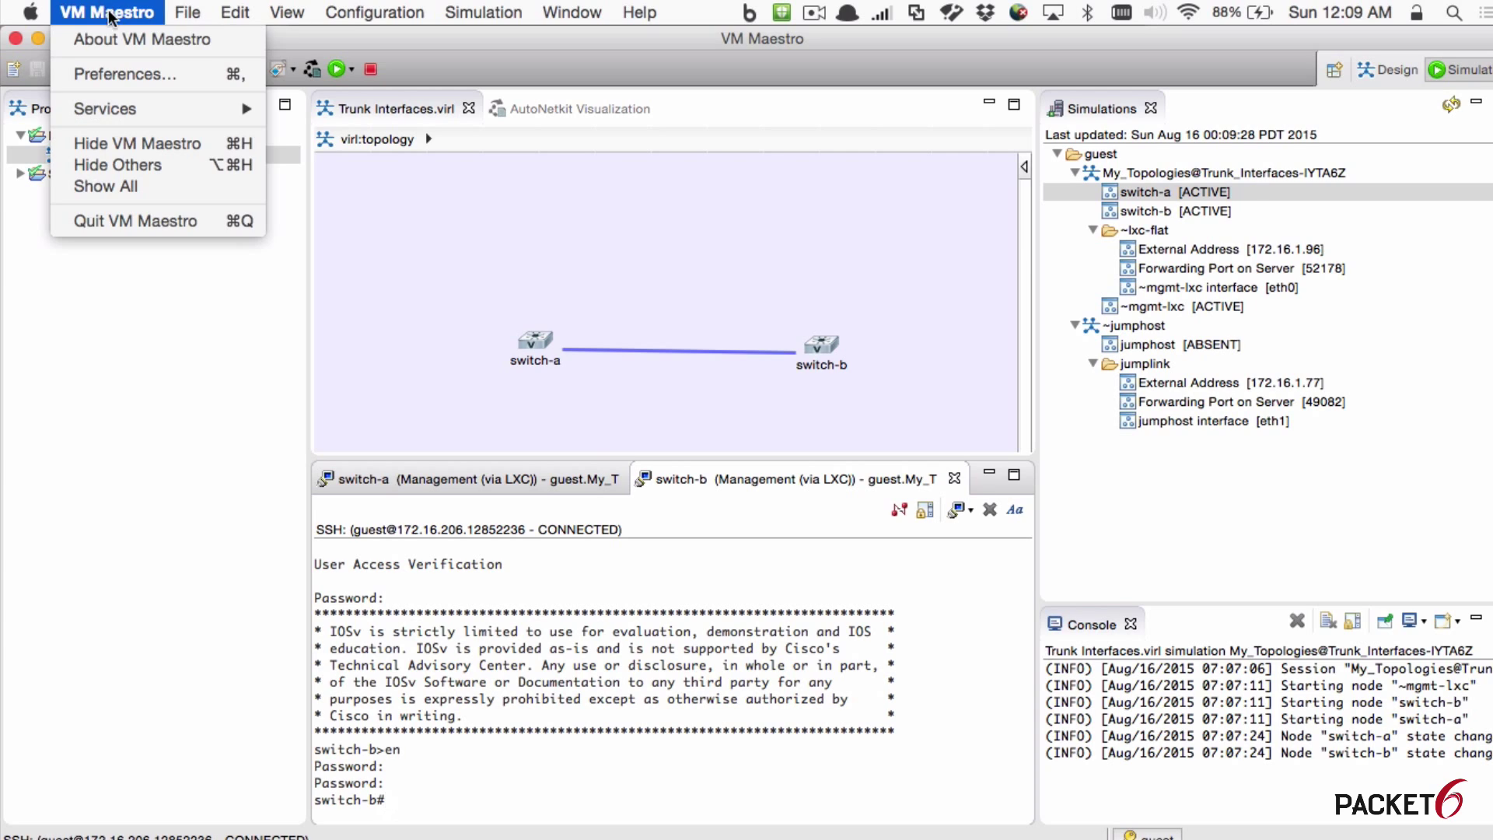
pyautogui.click(847, 648)
# Step: Switch to VMware Fusion and restore the minimised virl.0.9.242.pc VM window from the Dock
pyautogui.press('super+Tab')
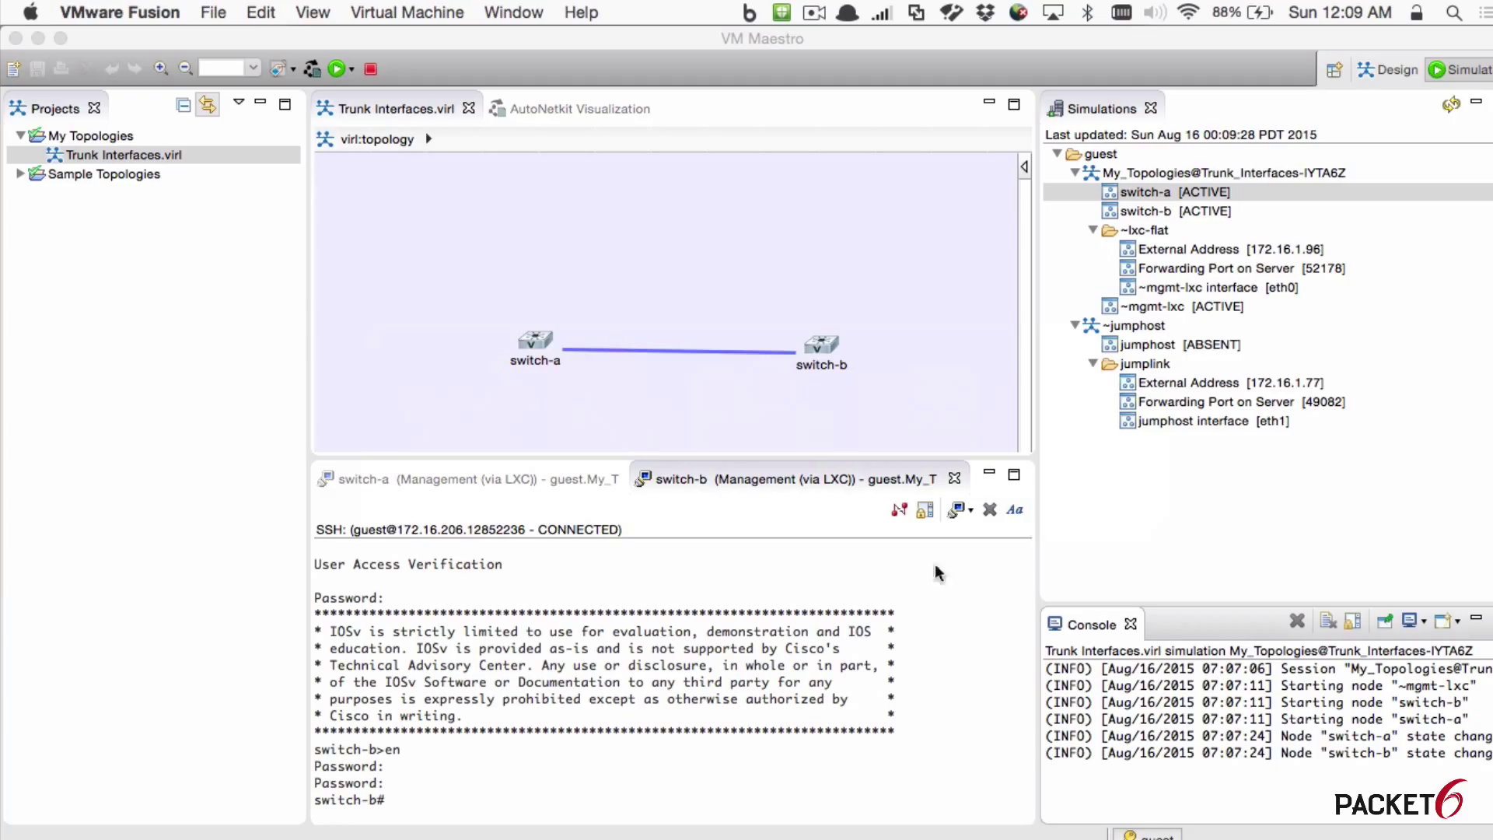
pyautogui.moveTo(1335, 836)
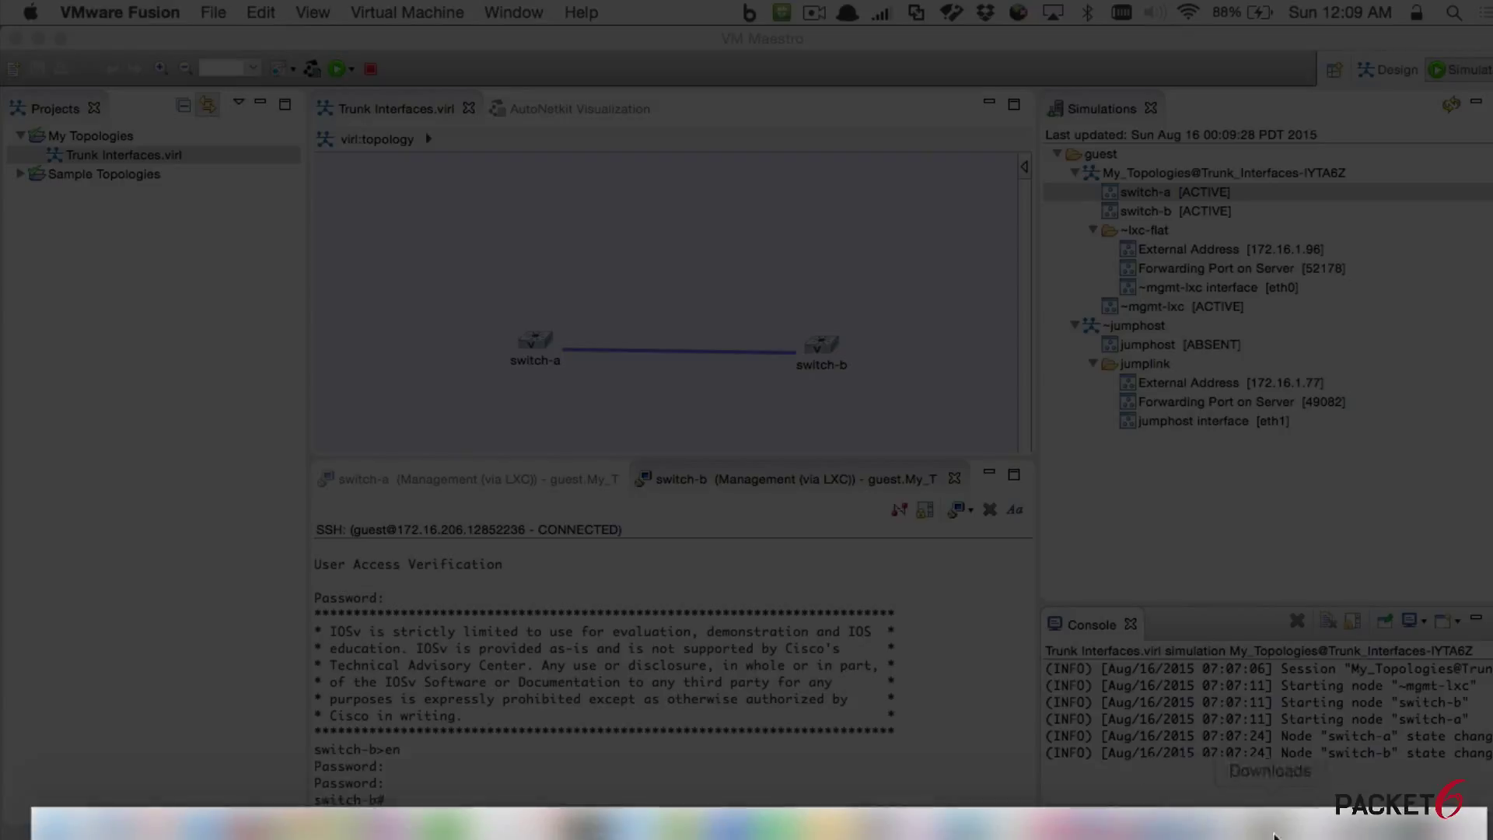
pyautogui.click(1359, 833)
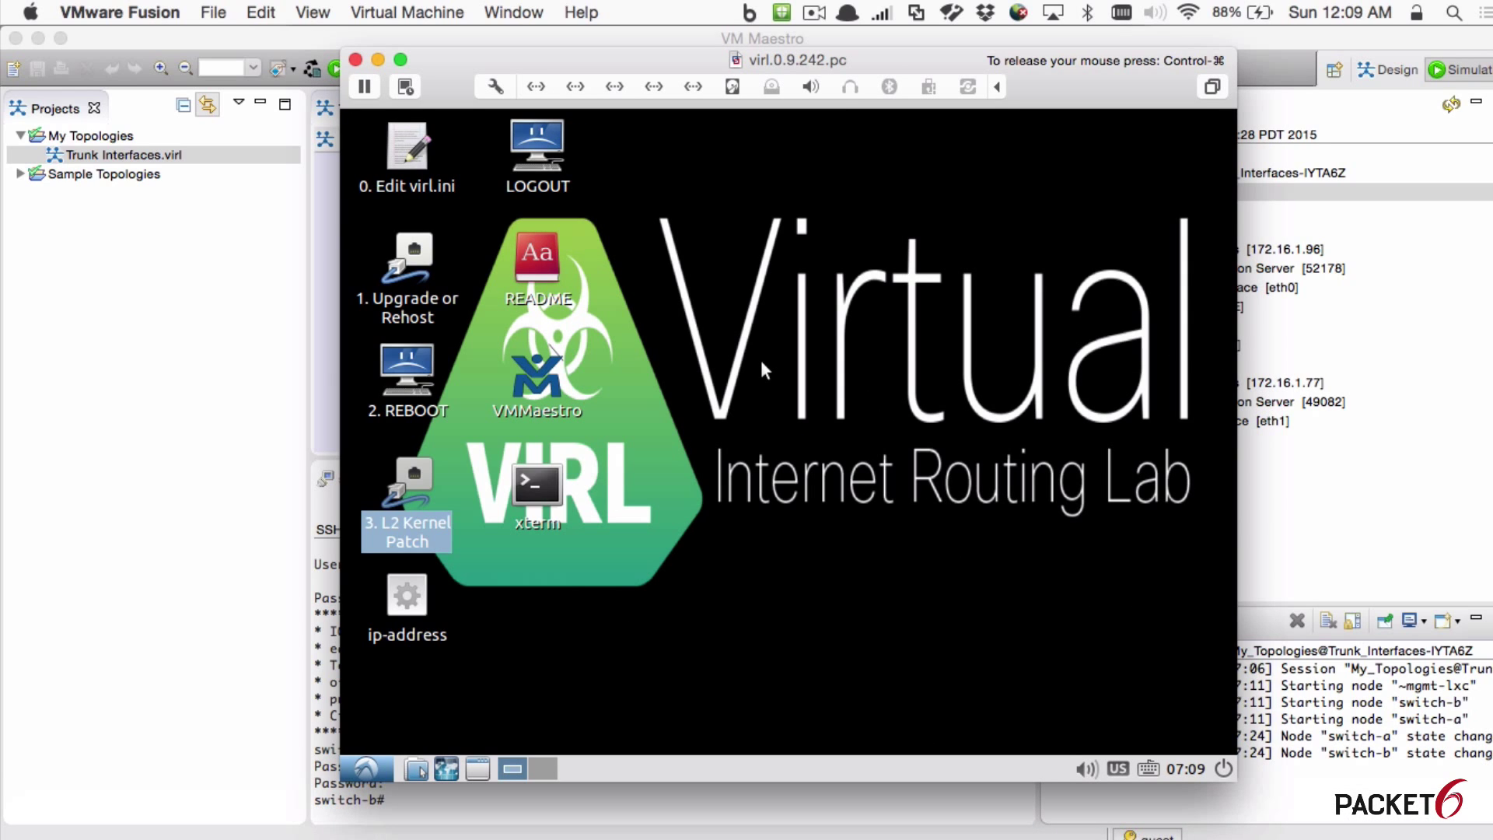